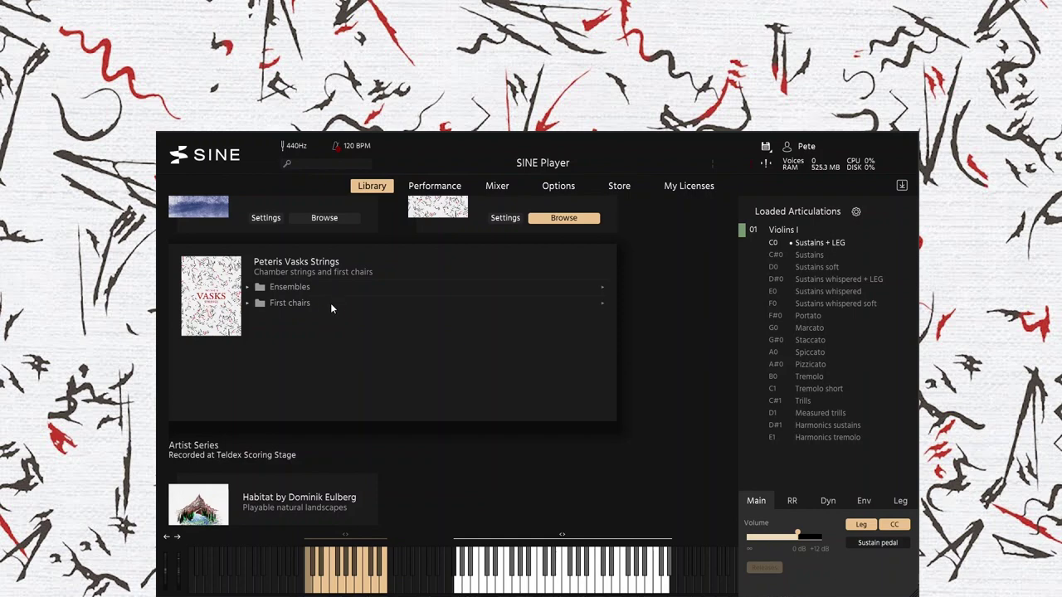
# Step: Expand the Ensembles folder of Peteris Vasks Strings and examine the articulation lists of Violins I gestures and Violins I
pyautogui.click(247, 288)
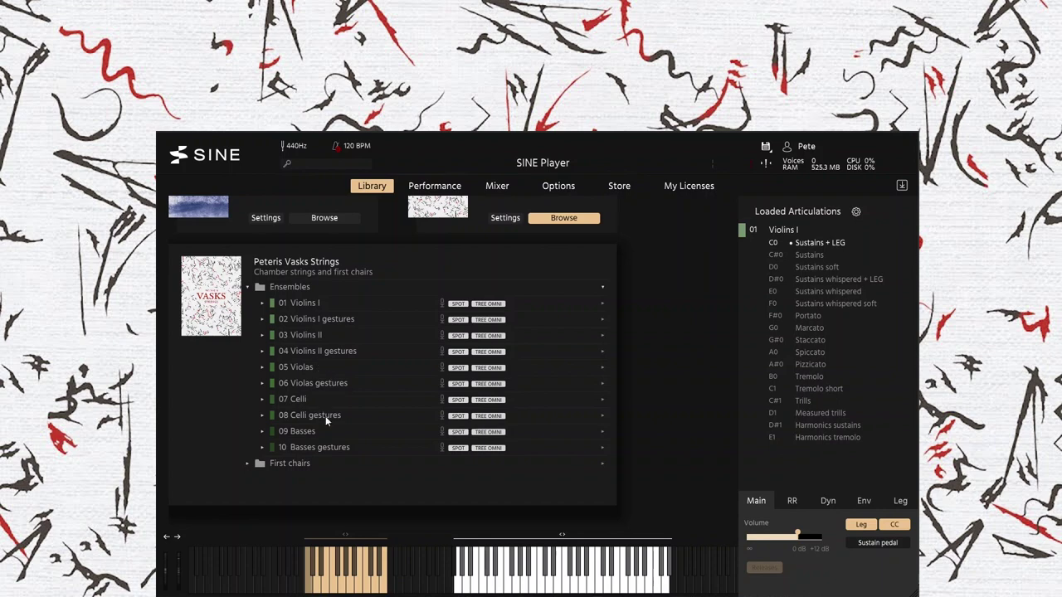
pyautogui.click(262, 321)
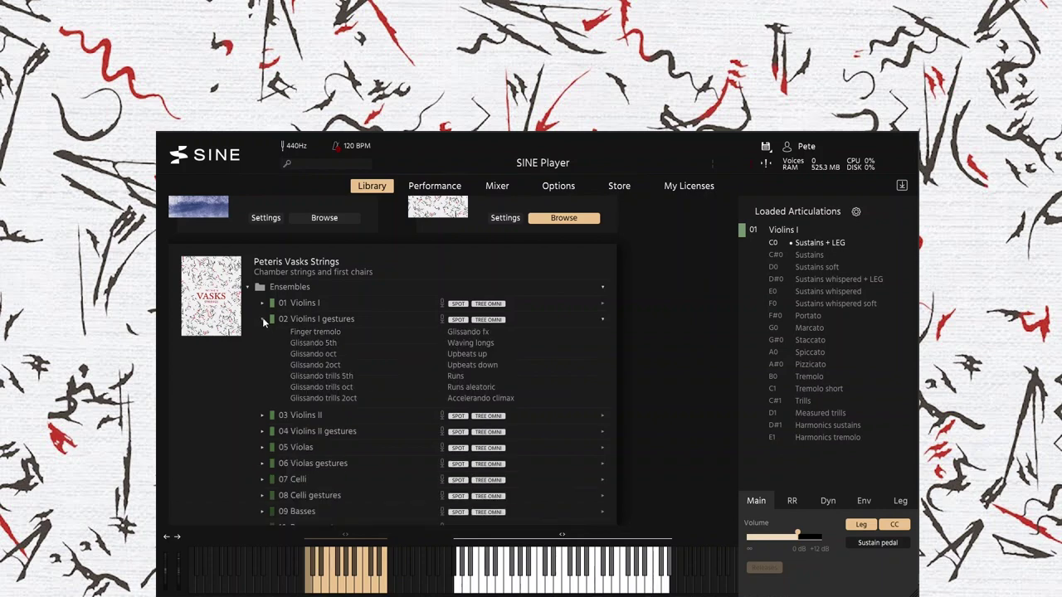
pyautogui.click(262, 318)
pyautogui.click(261, 303)
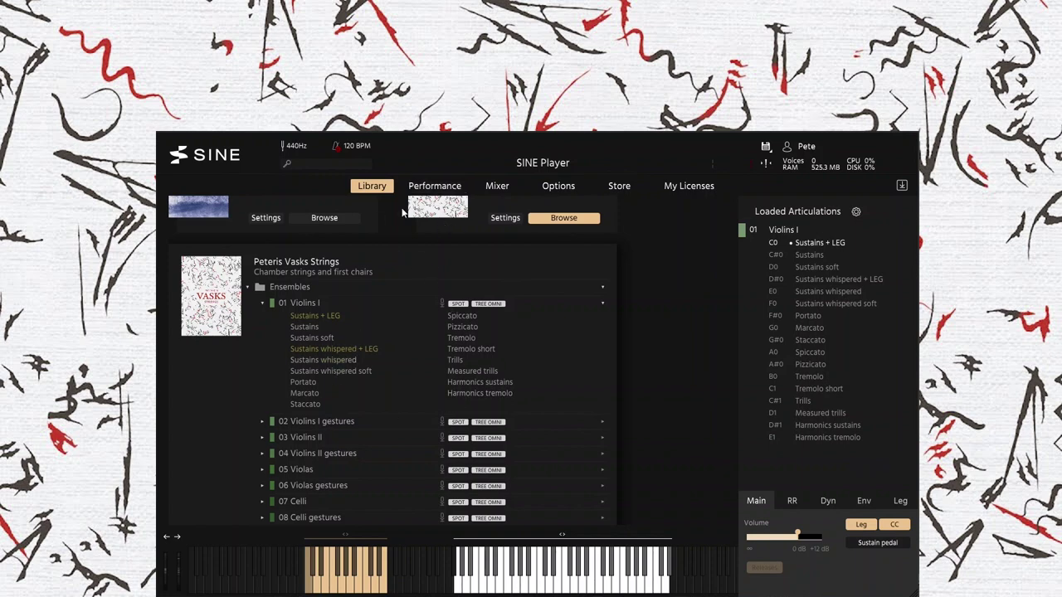
# Step: Audition the Violins I sustain articulations in the performance view, from Sustains + LEG through Sustains whispered soft
pyautogui.click(435, 186)
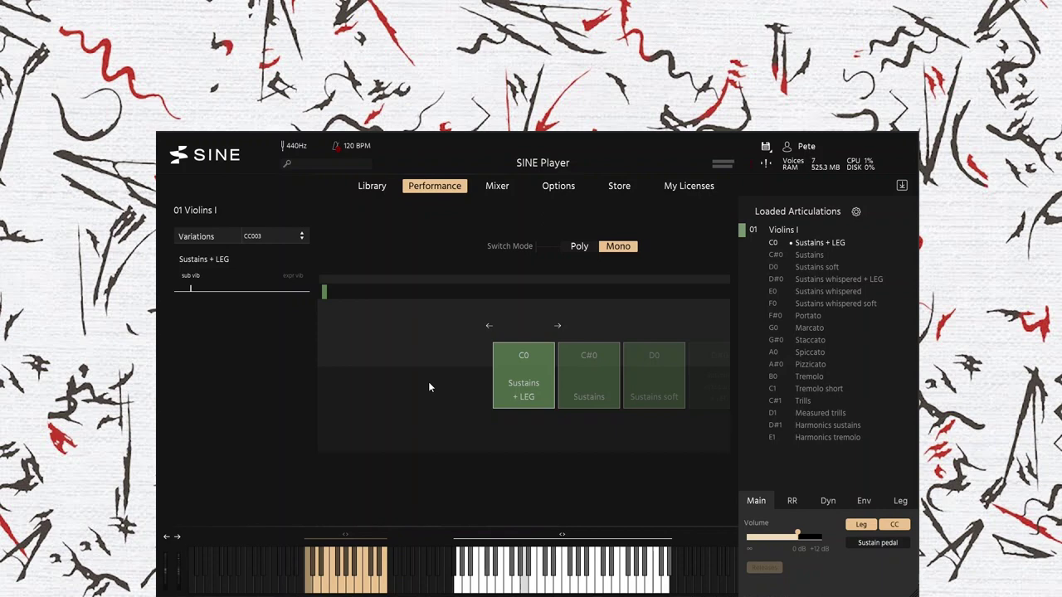
pyautogui.click(572, 382)
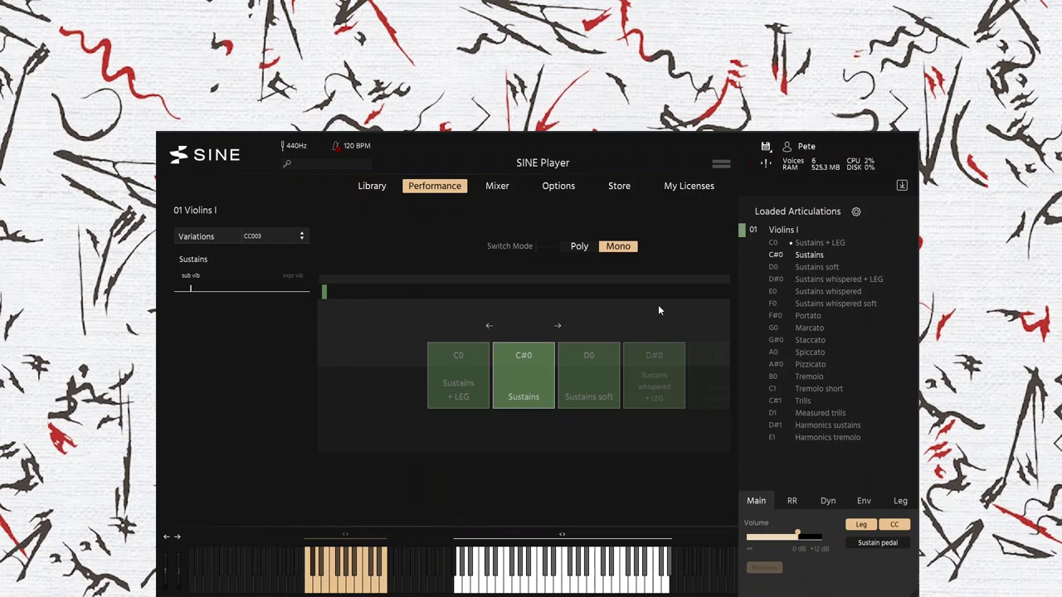
pyautogui.click(601, 380)
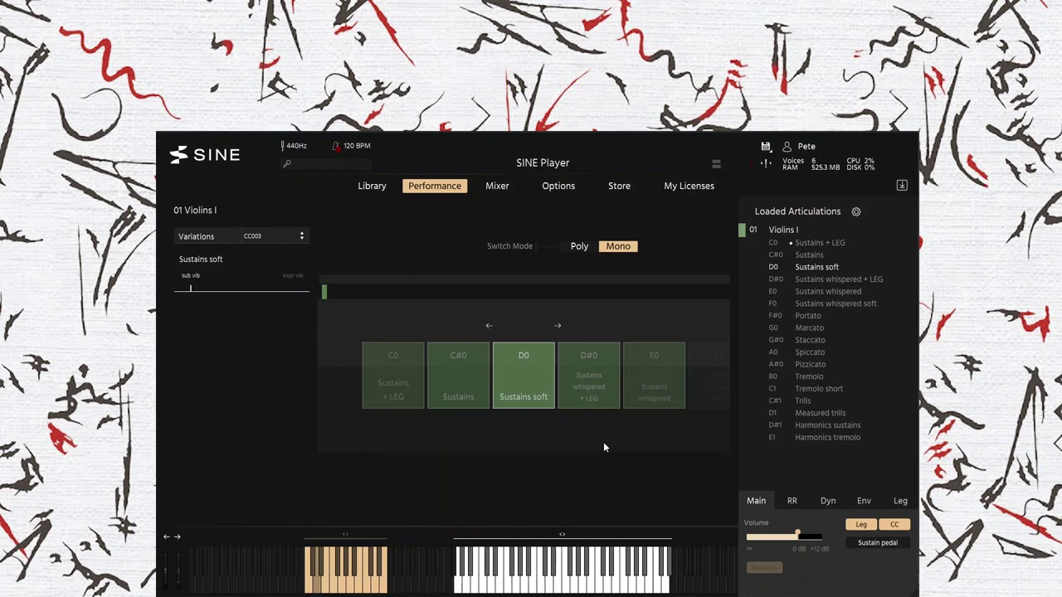
pyautogui.click(580, 389)
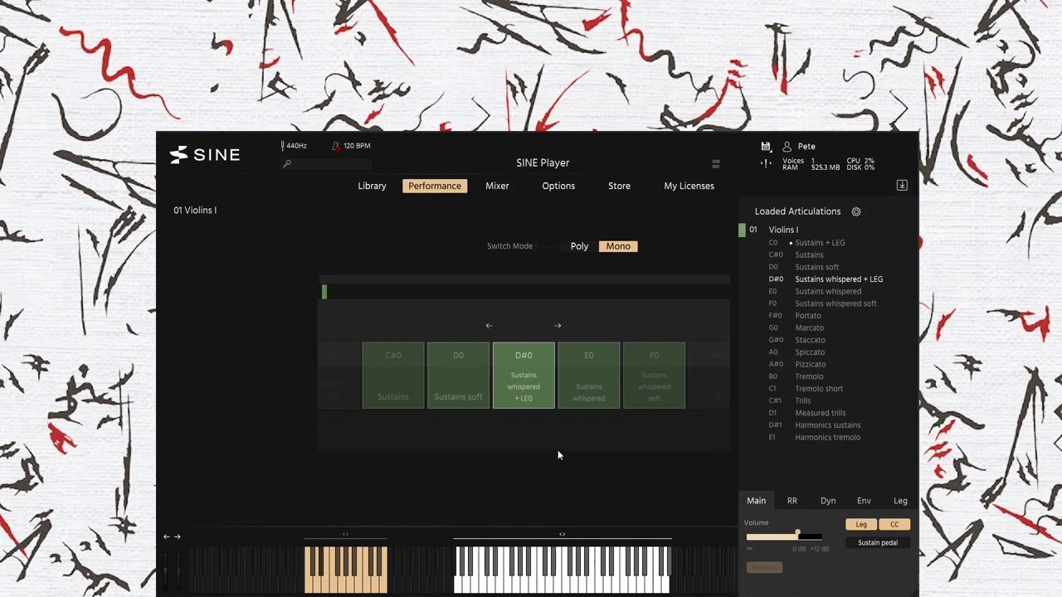
pyautogui.click(575, 405)
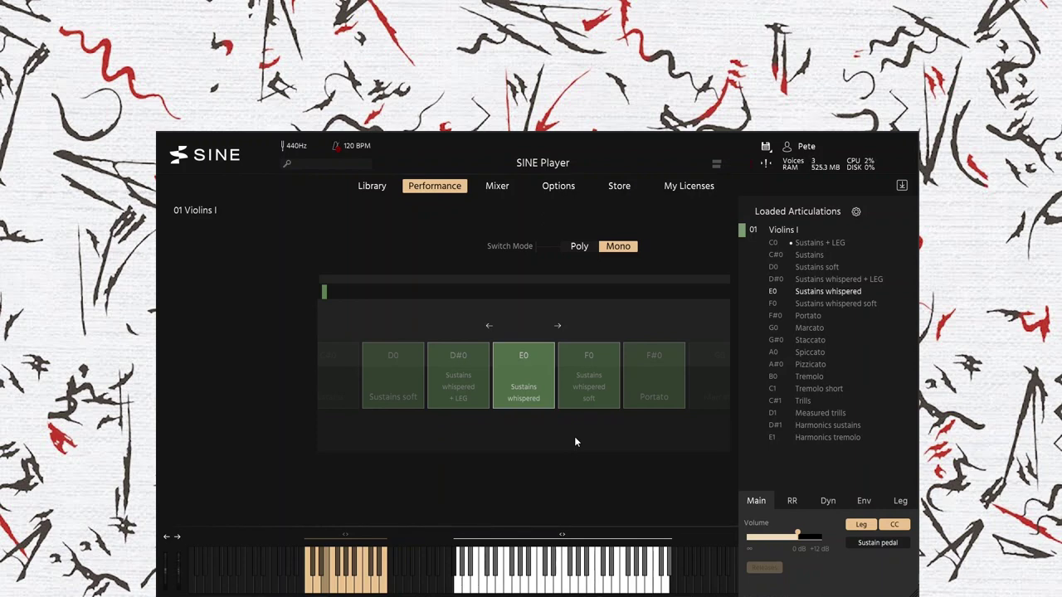
pyautogui.click(578, 385)
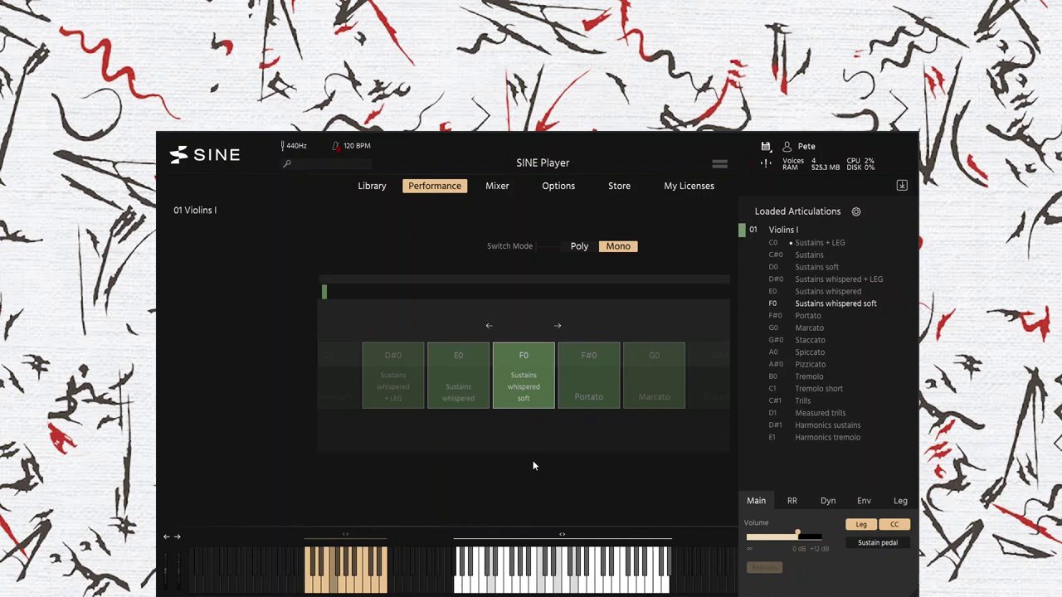
# Step: Audition the remaining Violins I articulations in order, from Portato through Harmonics tremolo
pyautogui.click(569, 399)
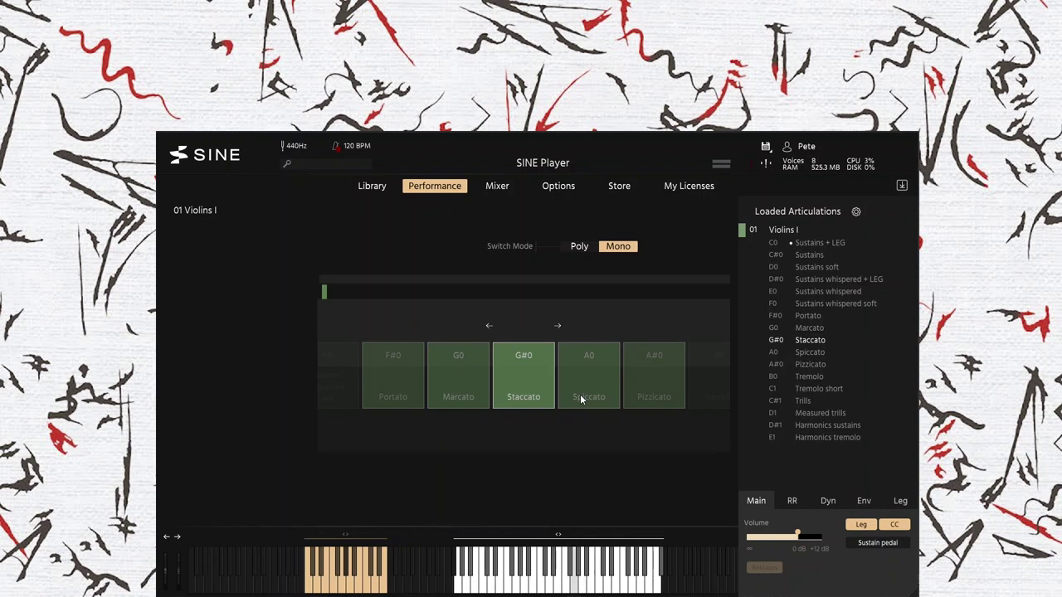
pyautogui.click(581, 399)
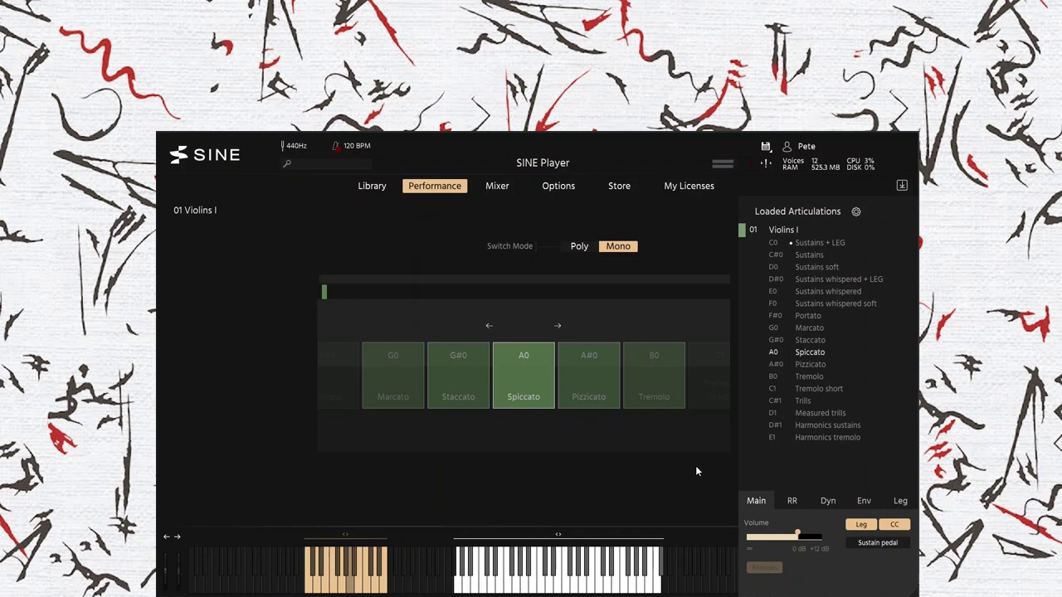
pyautogui.click(573, 371)
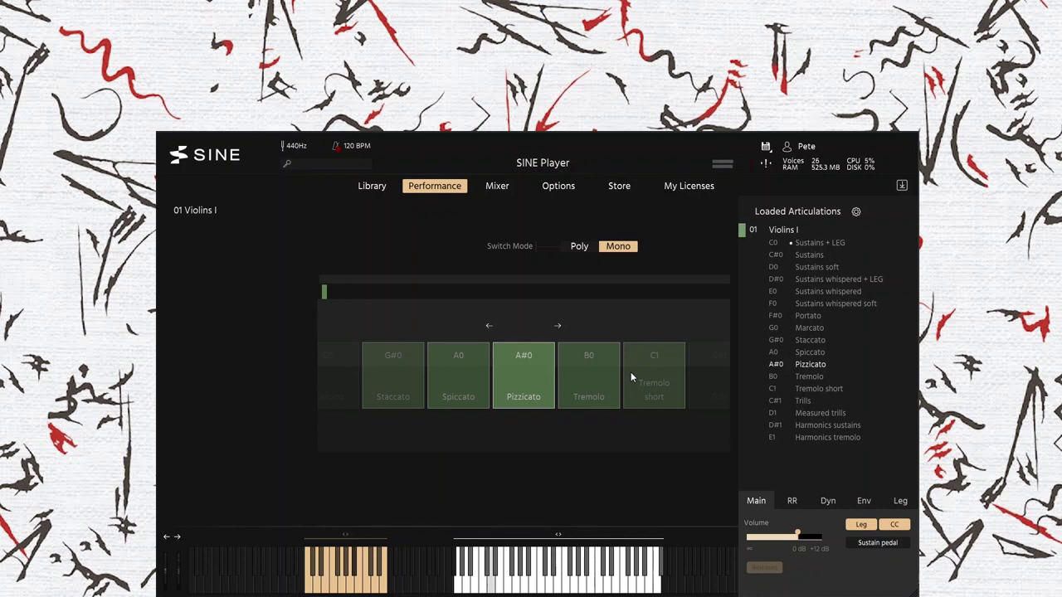
pyautogui.click(600, 361)
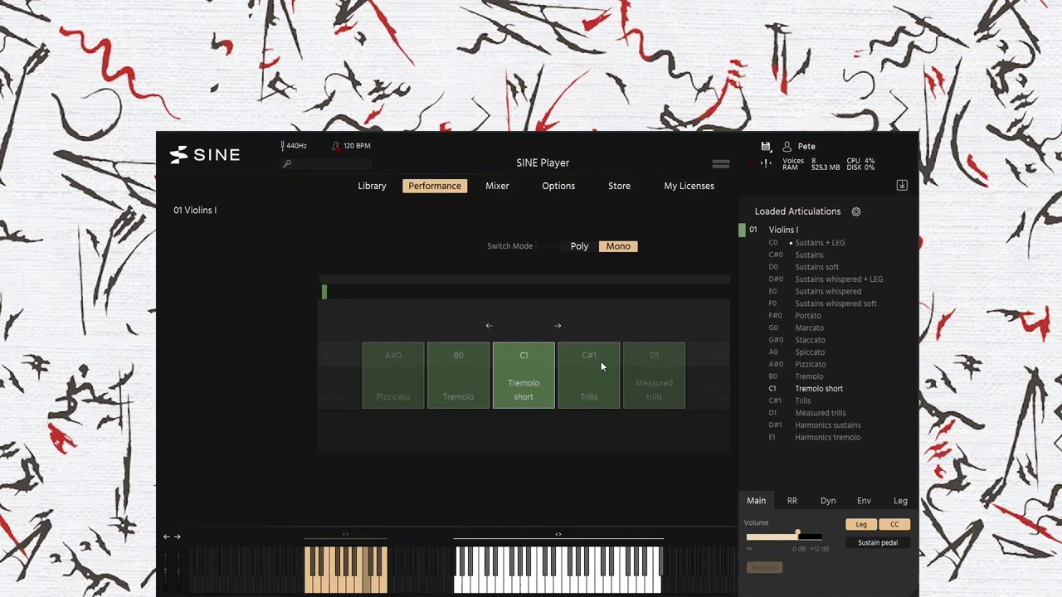
pyautogui.click(601, 366)
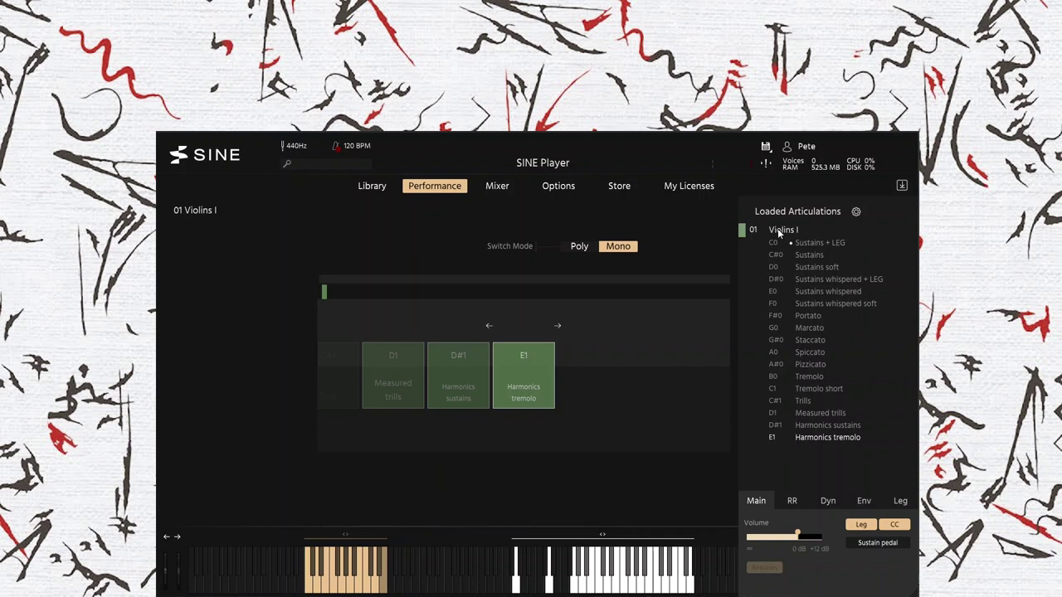
# Step: Return to the library and remove Violins I from the loaded articulations
pyautogui.click(371, 188)
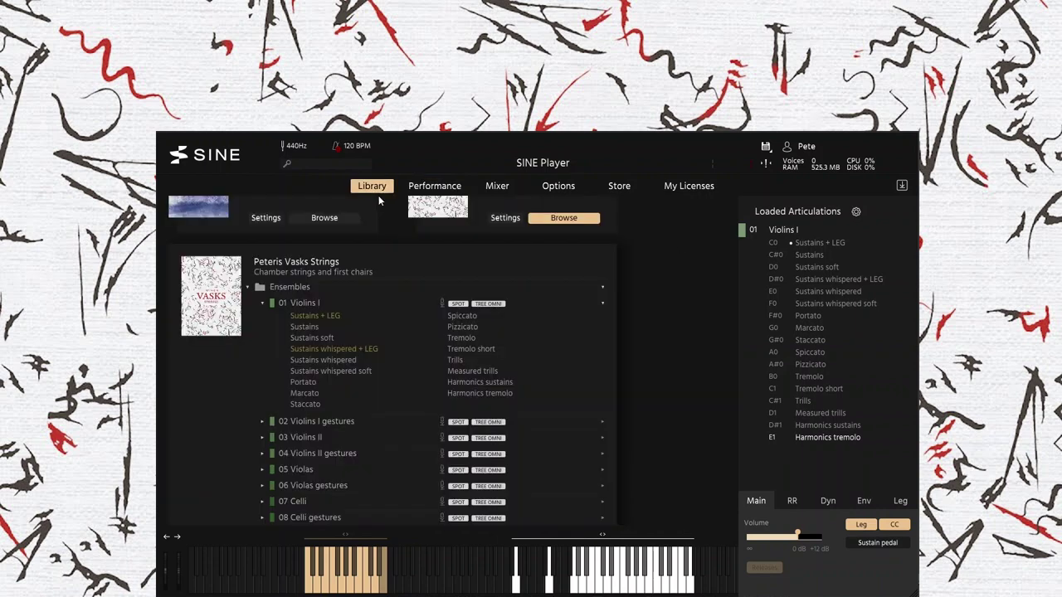
pyautogui.rightClick(776, 229)
pyautogui.click(701, 313)
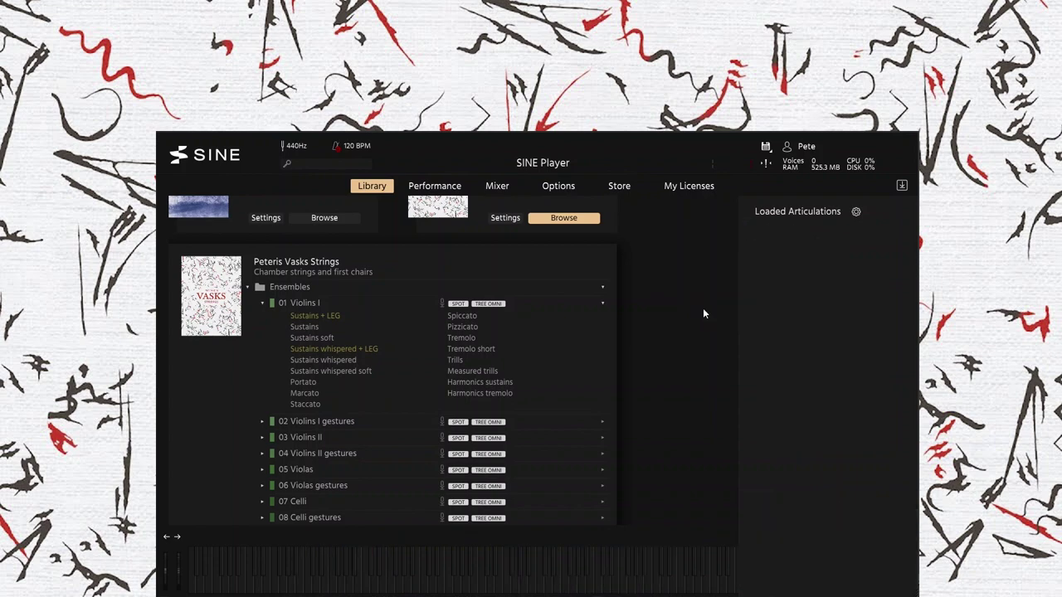
# Step: Load the Sustains + LEG articulation of Violins II from the Ensembles folder
pyautogui.click(249, 287)
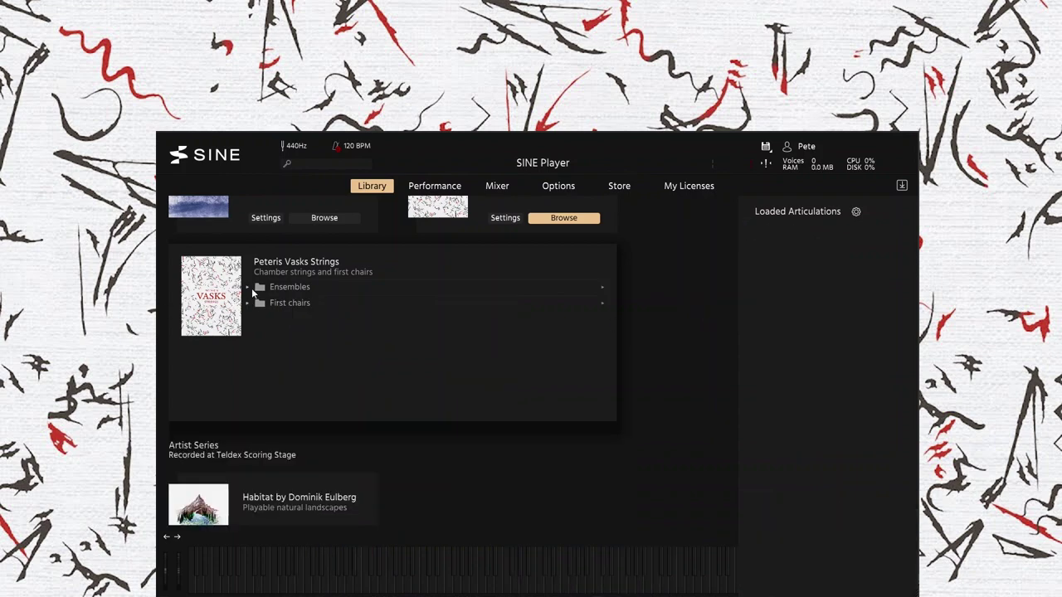
pyautogui.click(250, 287)
pyautogui.click(262, 421)
pyautogui.scroll(-3, 330, 426)
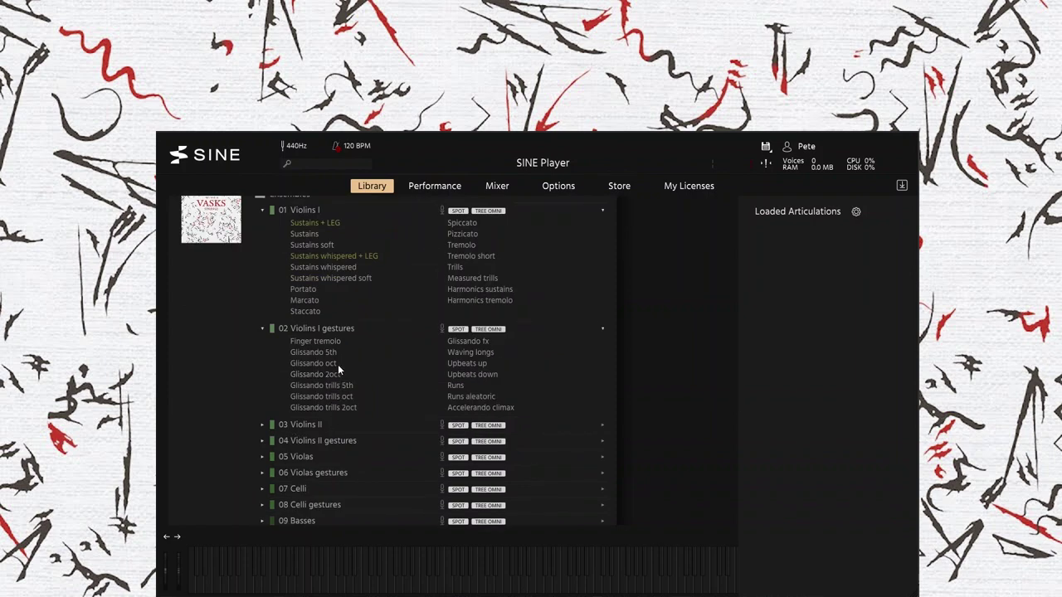
pyautogui.click(262, 328)
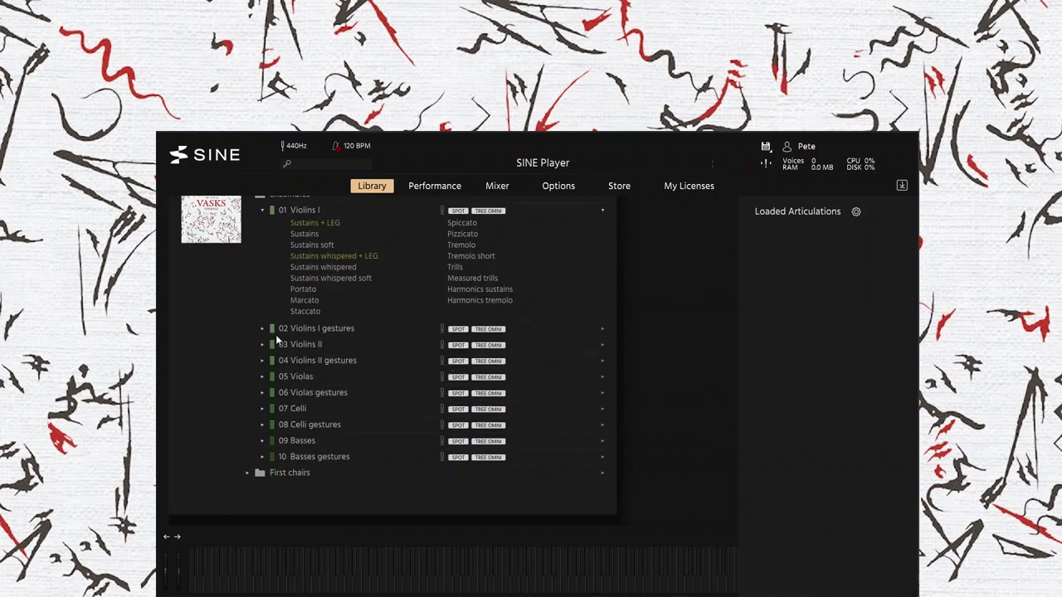
pyautogui.click(262, 345)
pyautogui.moveTo(319, 358); pyautogui.dragTo(765, 280)
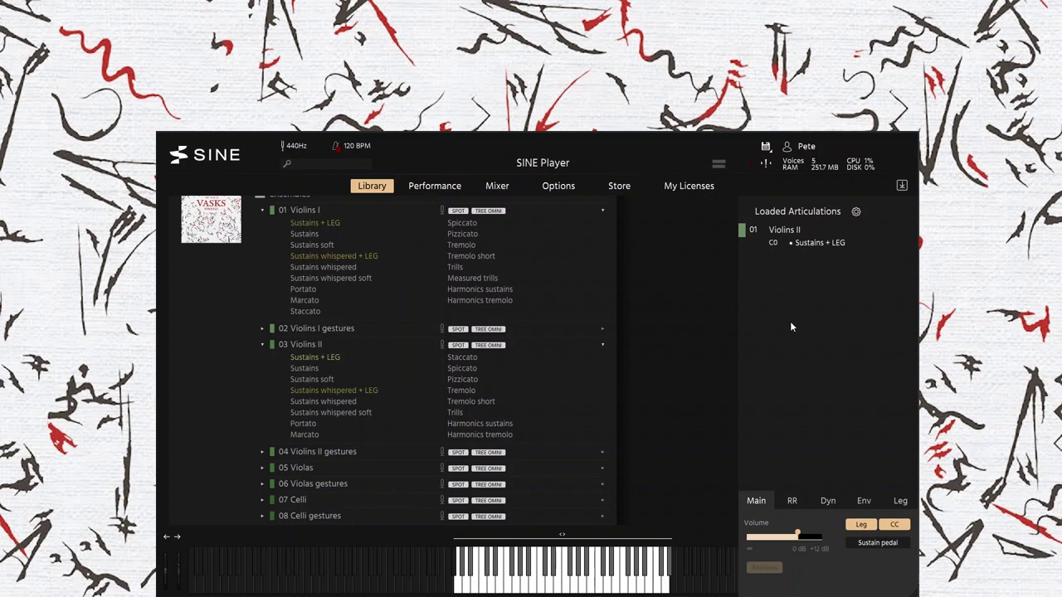
# Step: Replace the loaded Violins II Sustains + LEG with the Violins II Spiccato articulation
pyautogui.rightClick(779, 232)
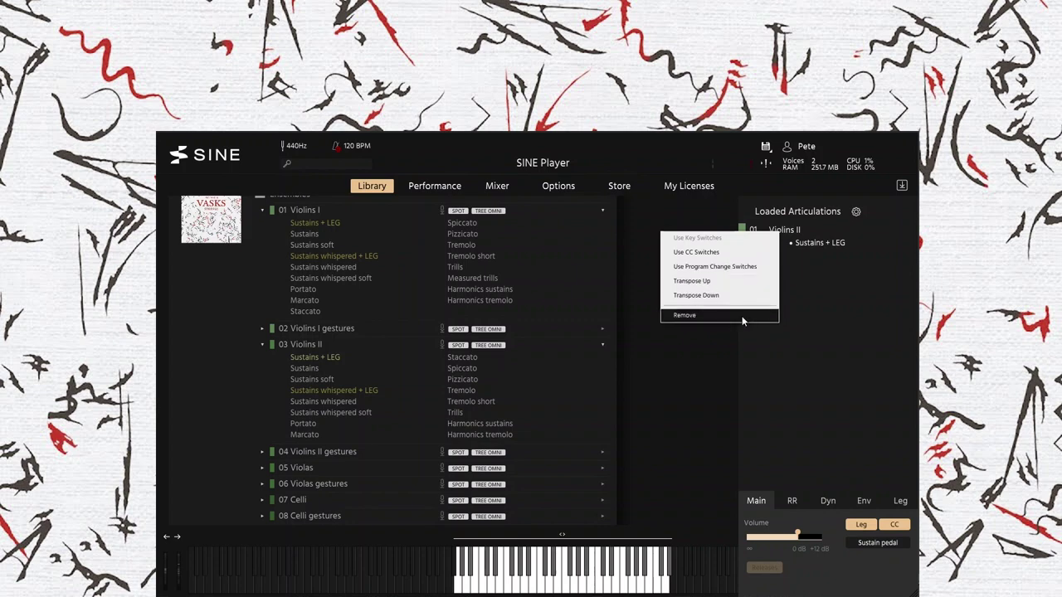
pyautogui.click(685, 316)
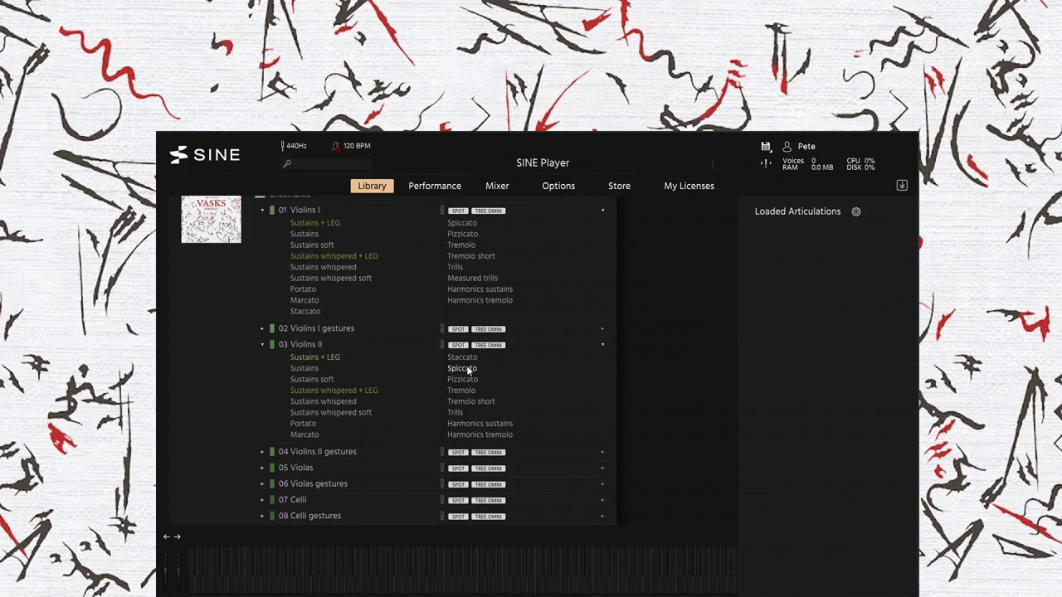
pyautogui.moveTo(467, 370); pyautogui.dragTo(746, 311)
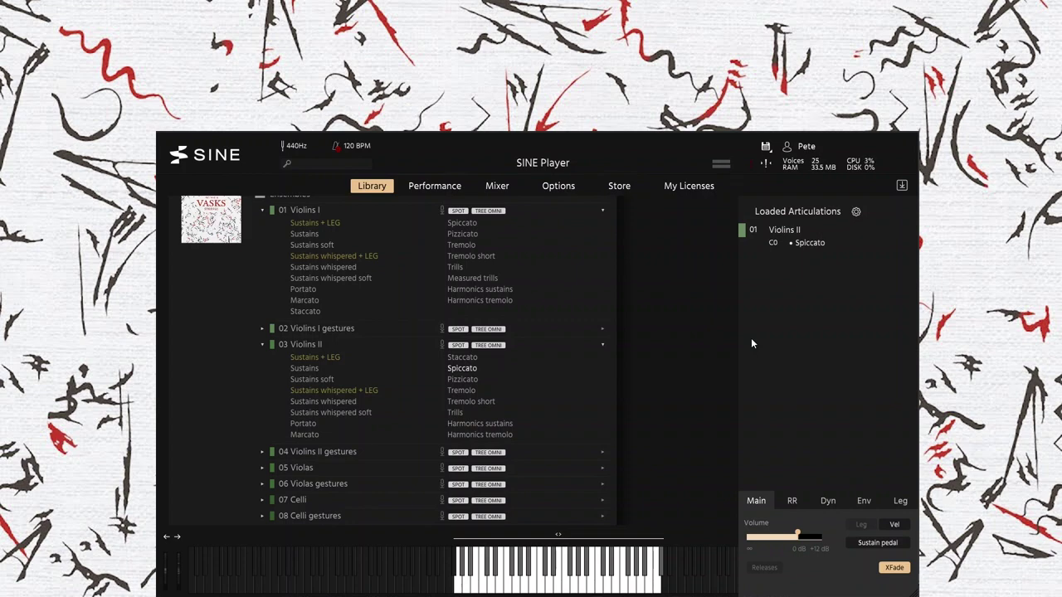
# Step: Replace the loaded Violins II Spiccato with the Sustains + LEG articulation of Violas
pyautogui.click(262, 345)
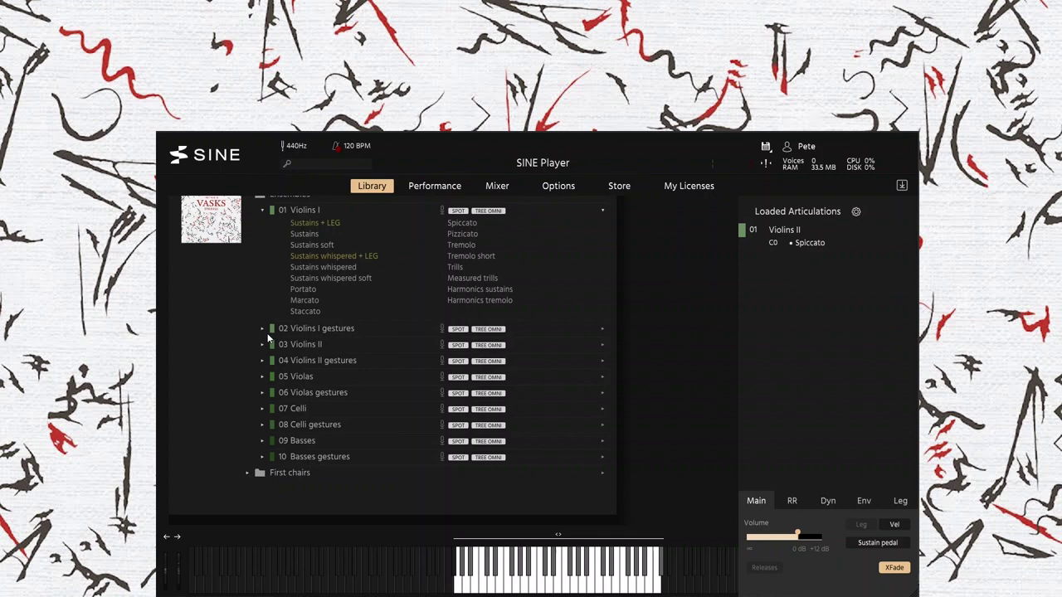
pyautogui.click(264, 376)
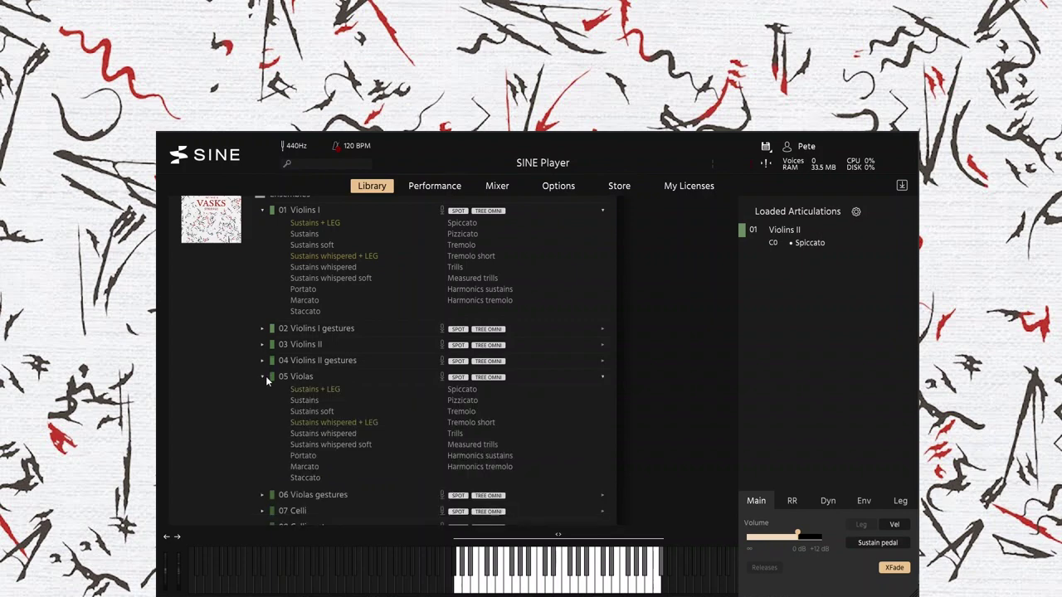
pyautogui.rightClick(775, 243)
pyautogui.click(718, 318)
pyautogui.moveTo(321, 377); pyautogui.dragTo(795, 286)
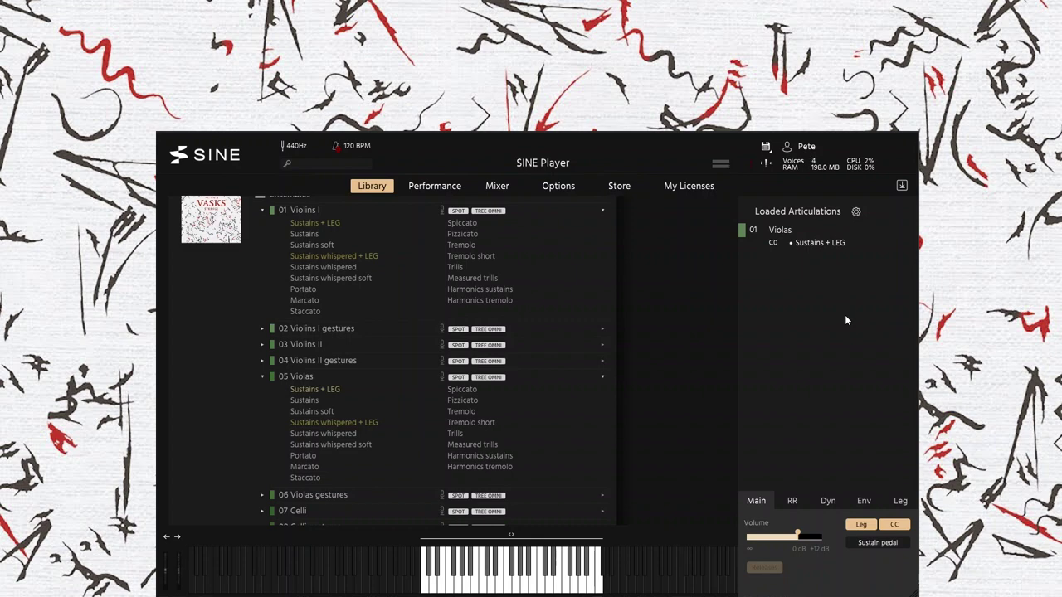
# Step: Replace the single loaded Violas articulation with the complete 05 Violas instrument
pyautogui.moveTo(735, 353)
pyautogui.rightClick(788, 232)
pyautogui.click(740, 314)
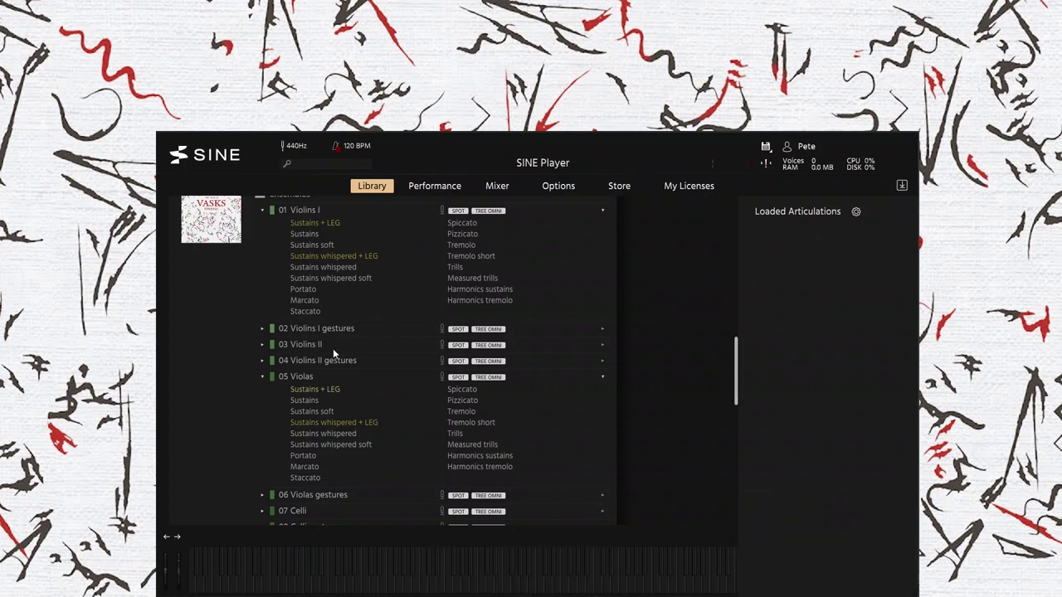
pyautogui.moveTo(304, 376); pyautogui.dragTo(760, 295)
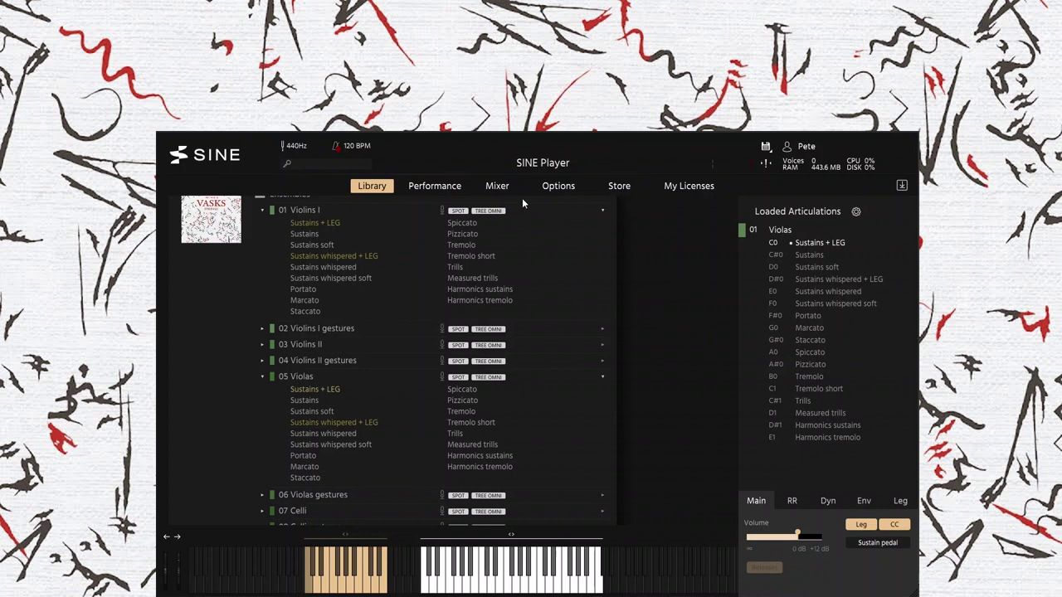
# Step: Audition the Violas Sustains soft, Sustains whispered, Staccato and Tremolo articulations in the performance view
pyautogui.click(439, 188)
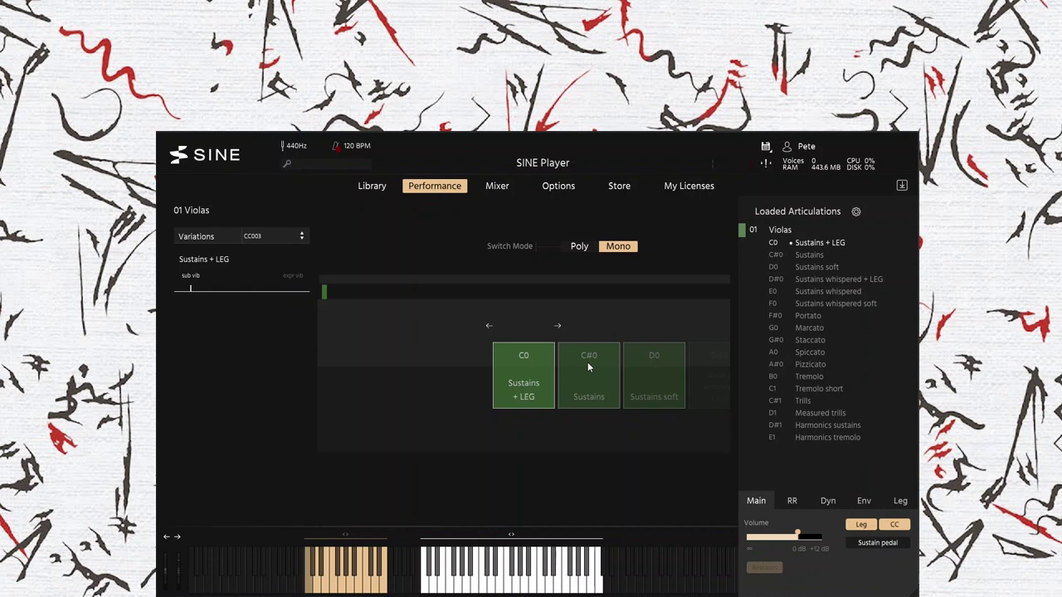
pyautogui.click(662, 370)
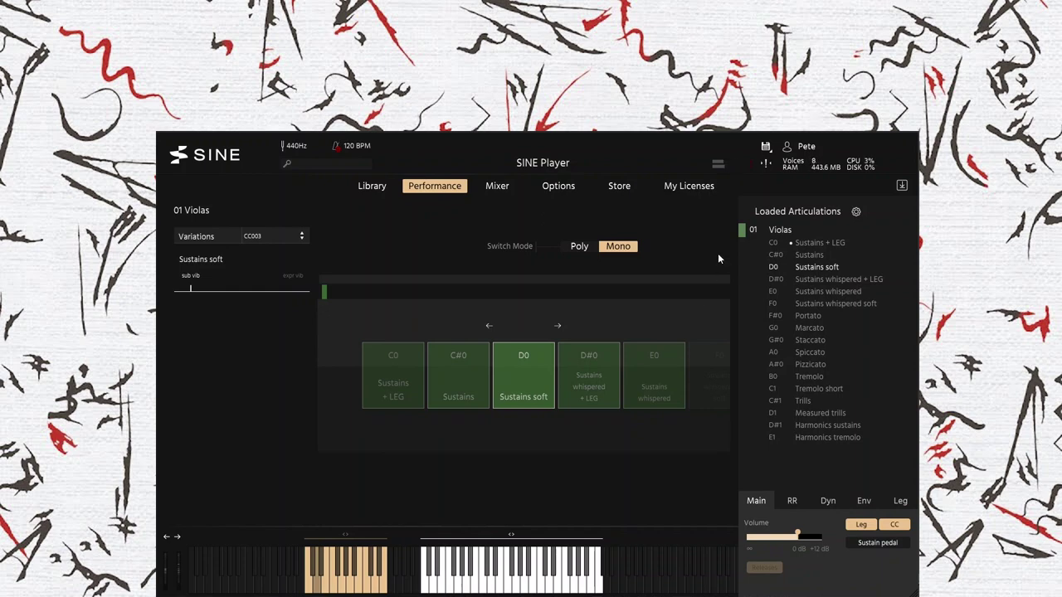
pyautogui.click(823, 293)
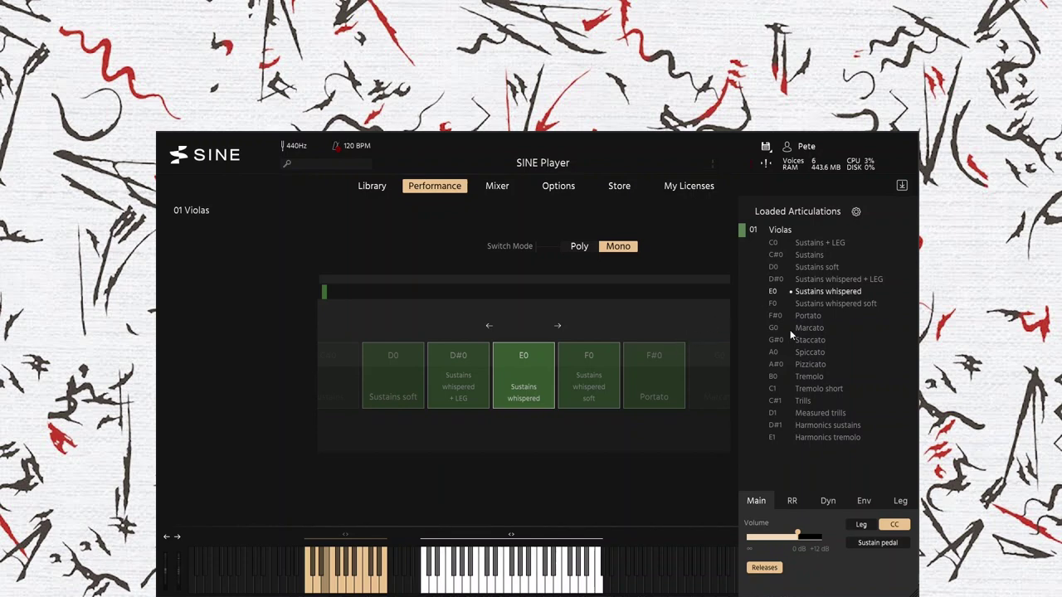
pyautogui.click(821, 343)
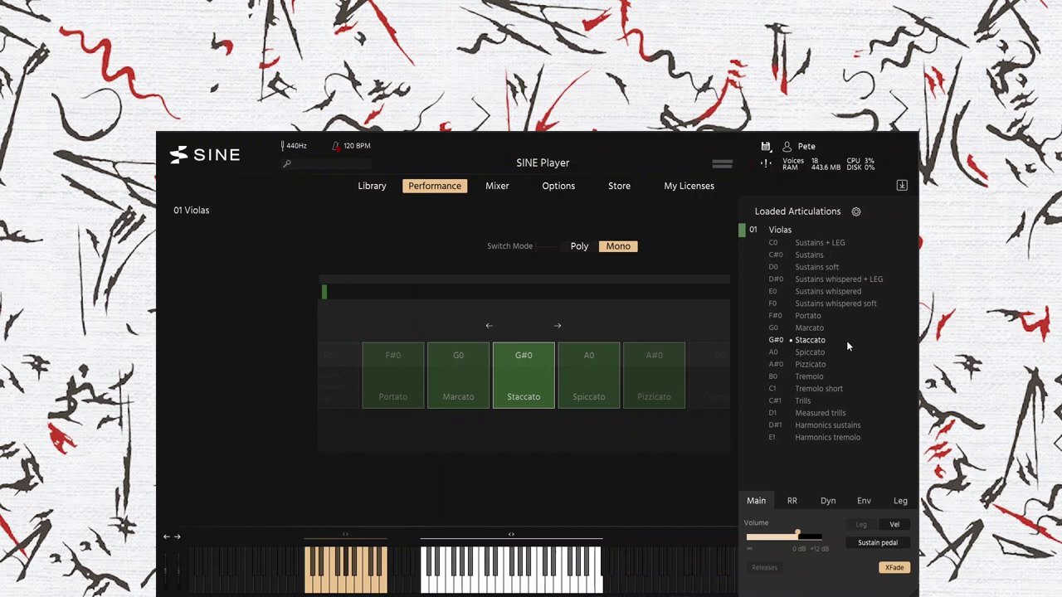
pyautogui.click(818, 377)
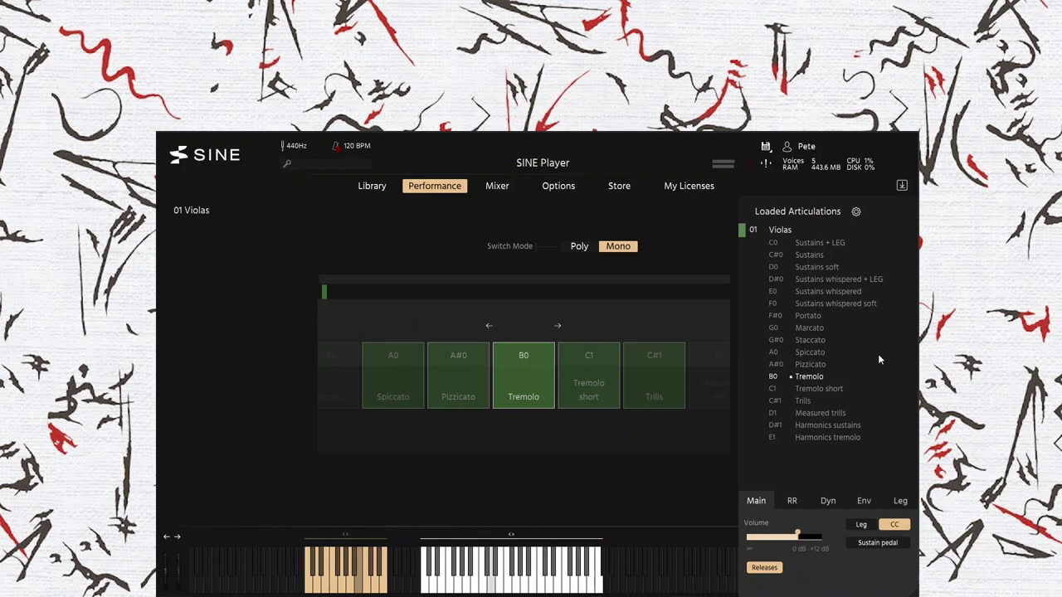
# Step: Remove Violas from the loaded articulations and collapse its articulation list in the library
pyautogui.rightClick(780, 230)
pyautogui.click(724, 309)
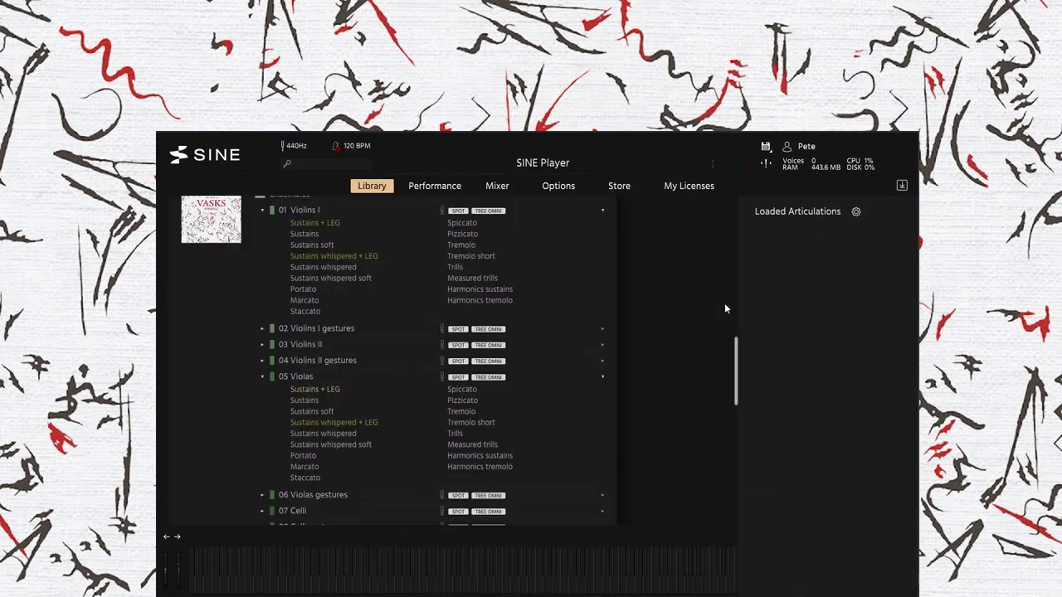
pyautogui.click(263, 376)
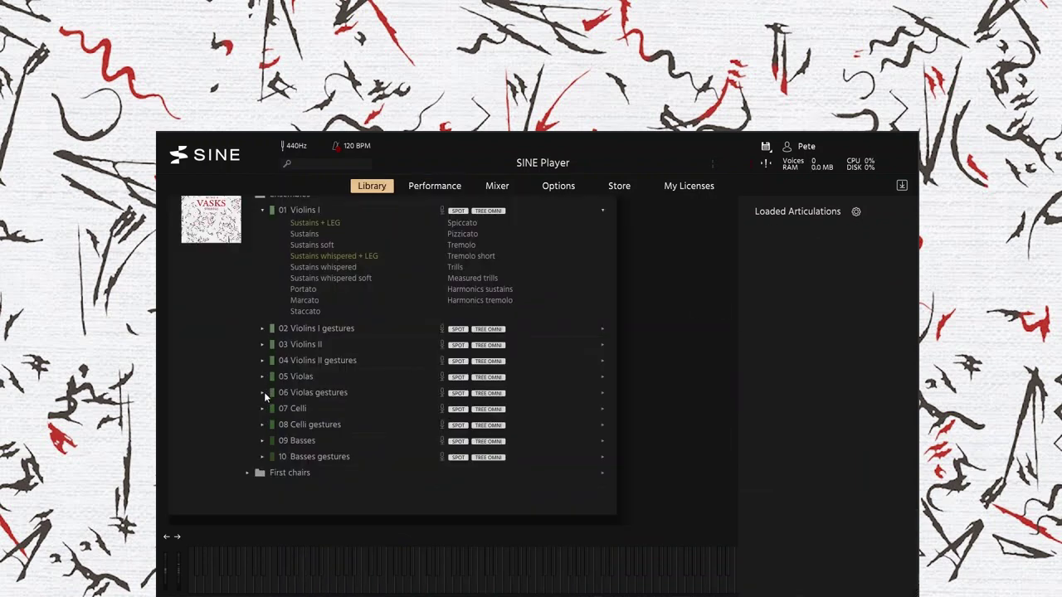
# Step: Load the complete 07 Celli instrument and audition its Sustains, Marcato, Trills and Harmonics sustains articulations
pyautogui.click(264, 409)
pyautogui.moveTo(292, 408); pyautogui.dragTo(818, 283)
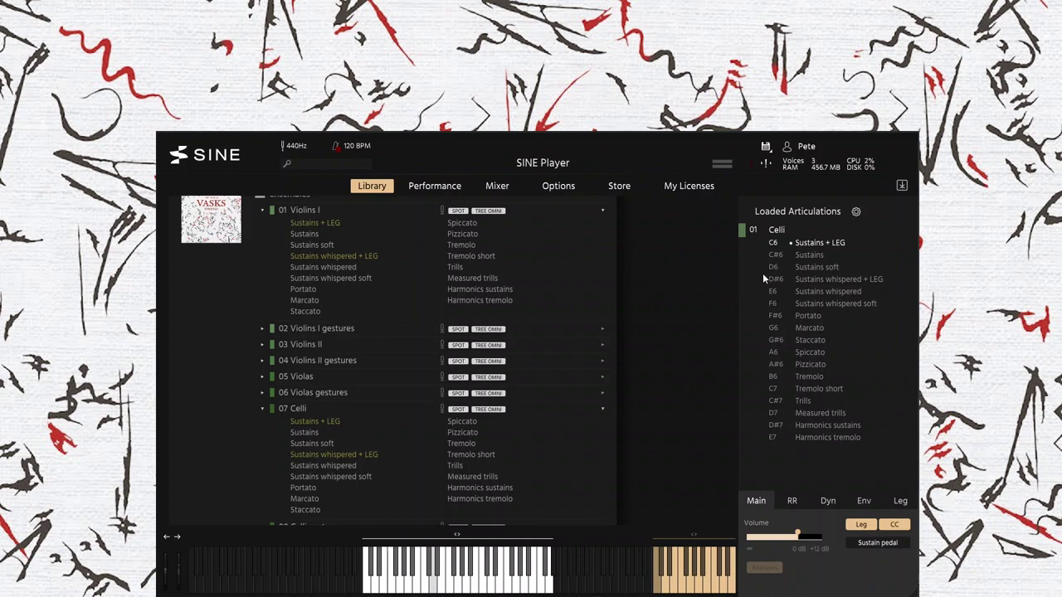
pyautogui.click(815, 256)
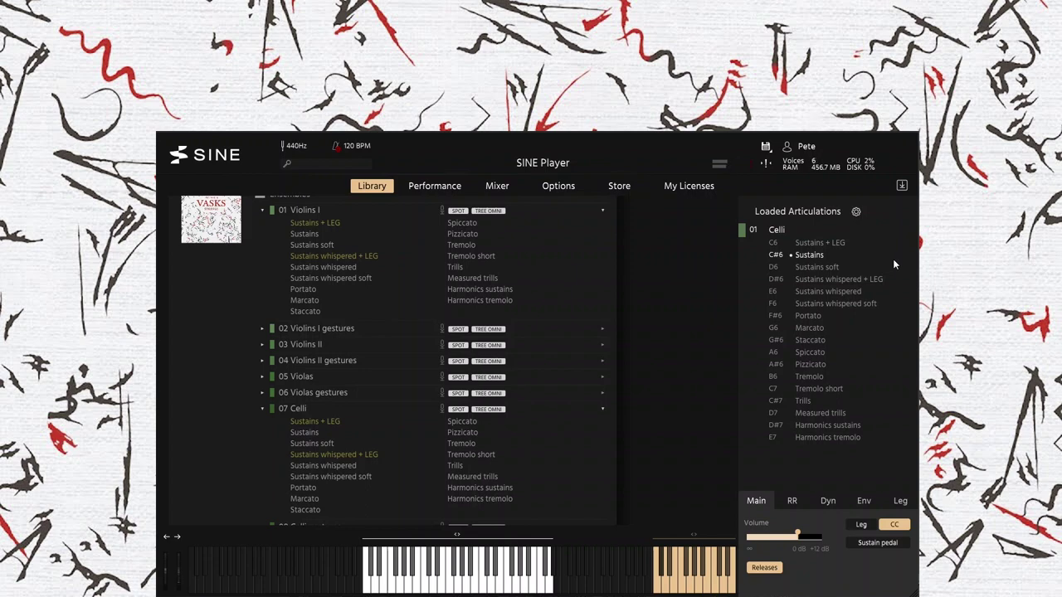
pyautogui.click(813, 327)
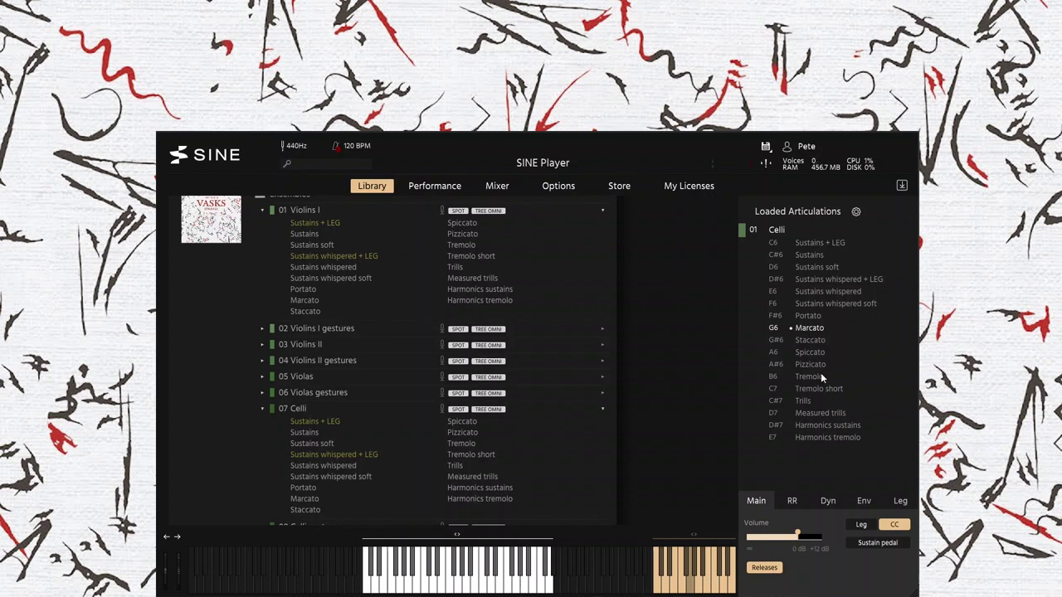
pyautogui.click(802, 401)
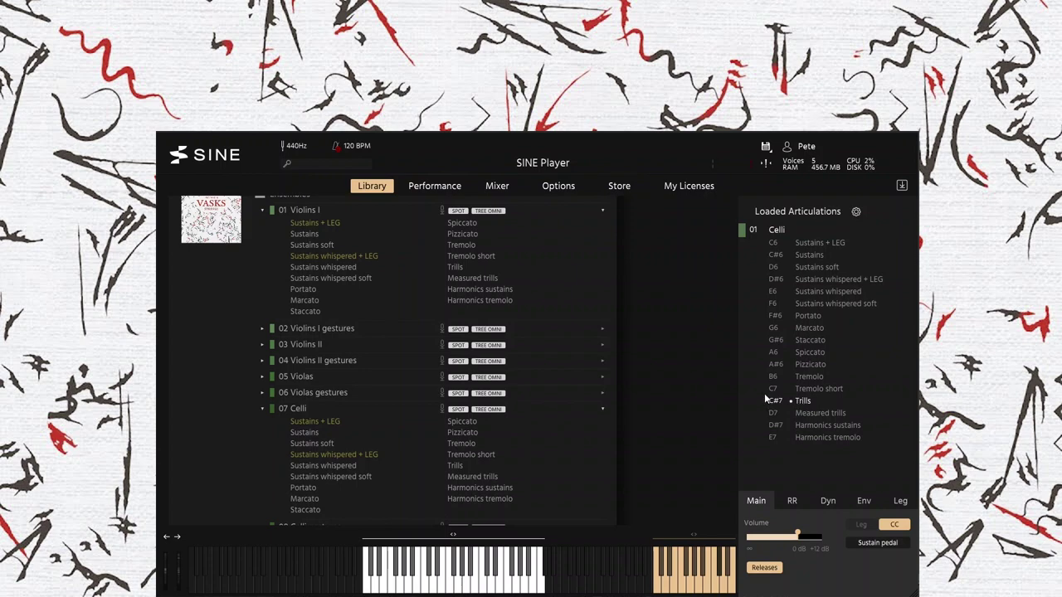
pyautogui.click(831, 426)
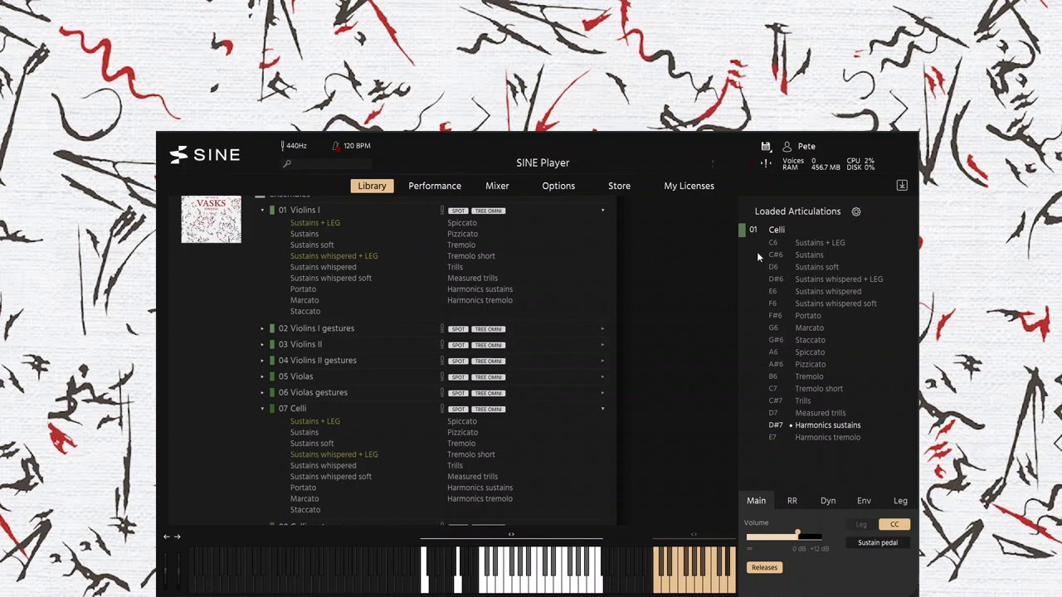
# Step: Remove Celli from the loaded articulations and collapse its articulation list in the library
pyautogui.rightClick(775, 233)
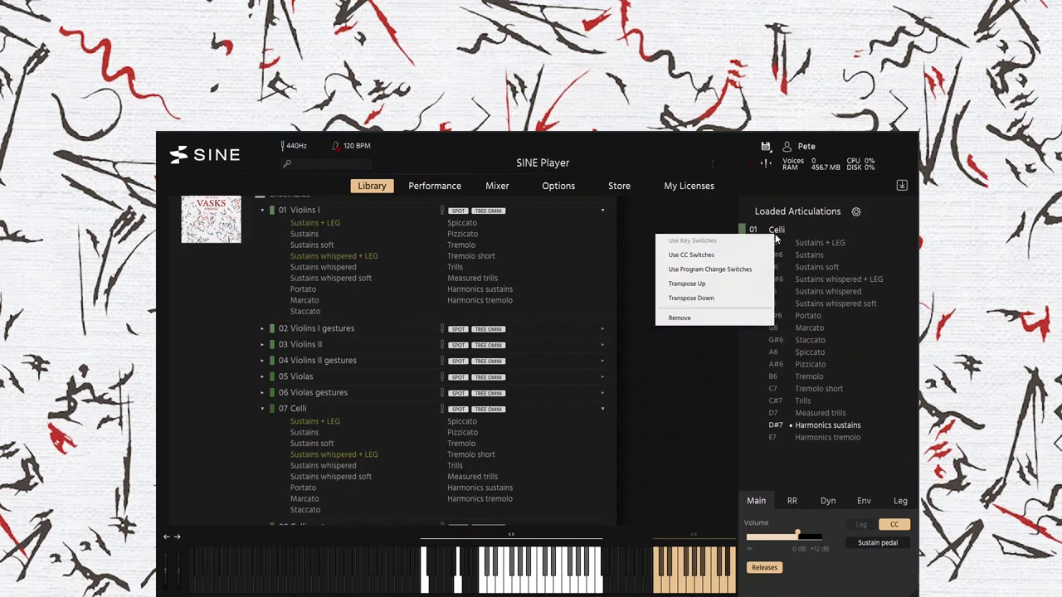
pyautogui.click(728, 315)
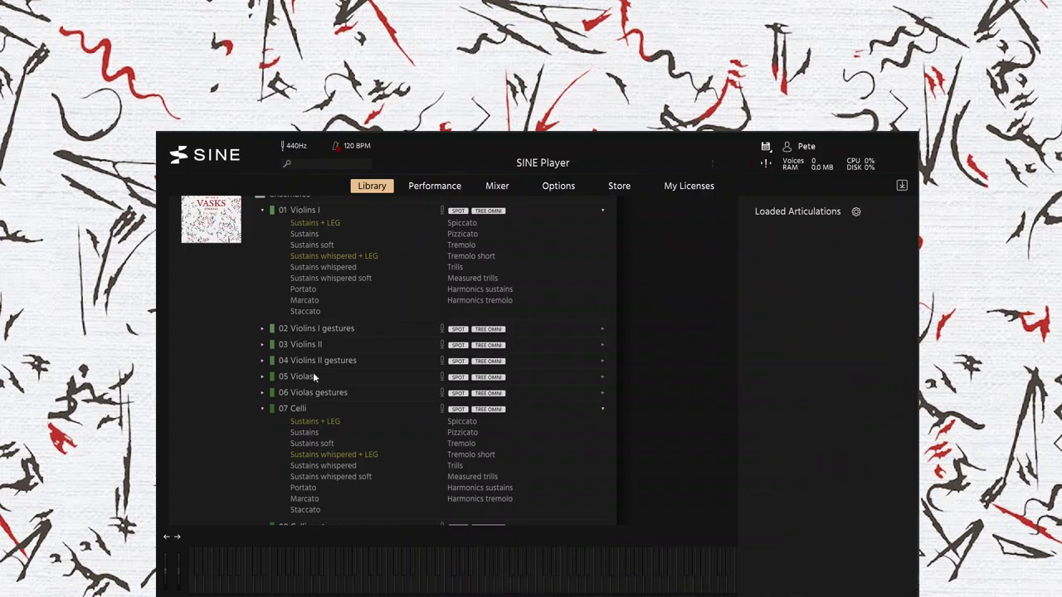
pyautogui.click(263, 409)
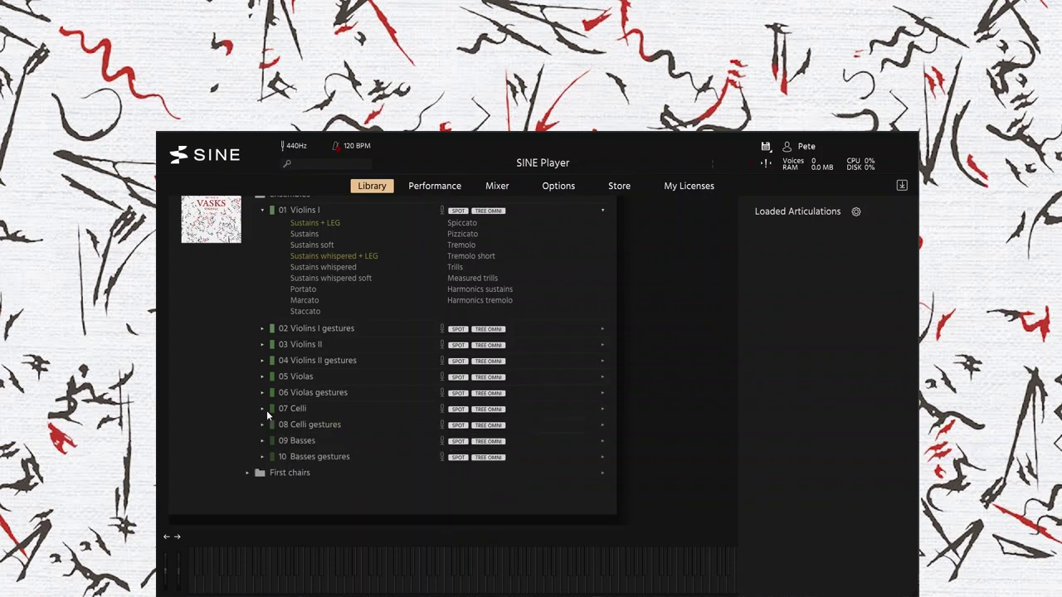
# Step: Load the complete 09 Basses instrument and switch to its Sustains articulation to audition it
pyautogui.click(267, 441)
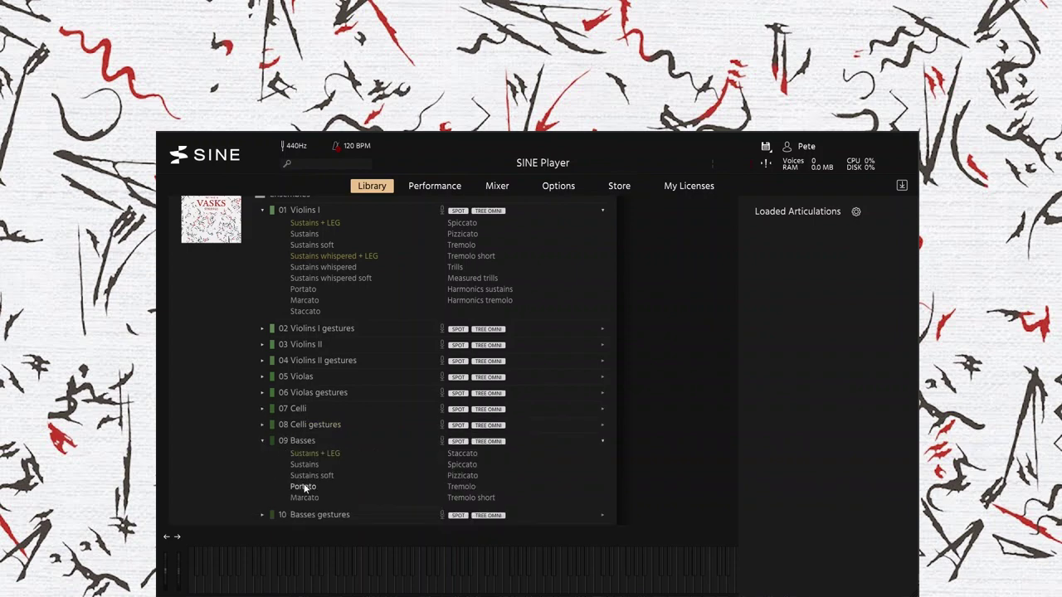
pyautogui.moveTo(306, 445); pyautogui.dragTo(809, 258)
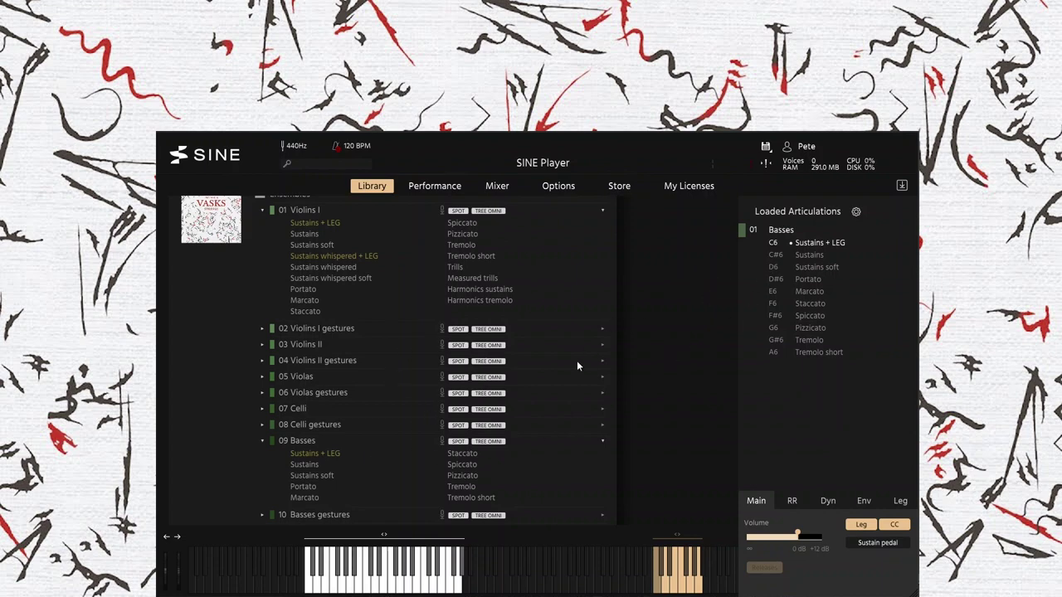
pyautogui.click(816, 255)
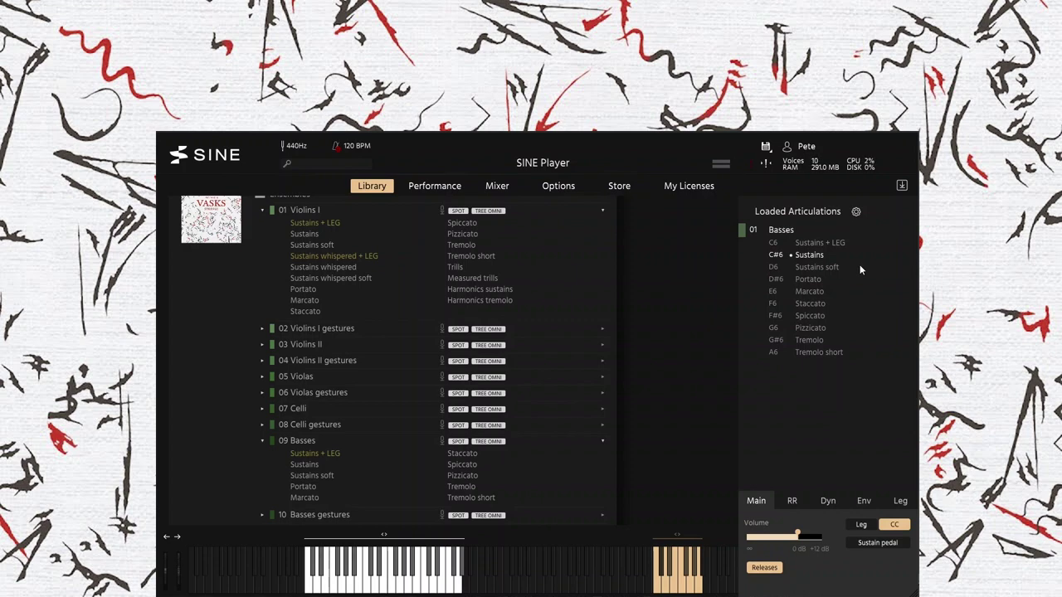
# Step: Remove Basses from the loaded articulations and collapse the Violins I and Basses articulation lists in the library
pyautogui.rightClick(789, 232)
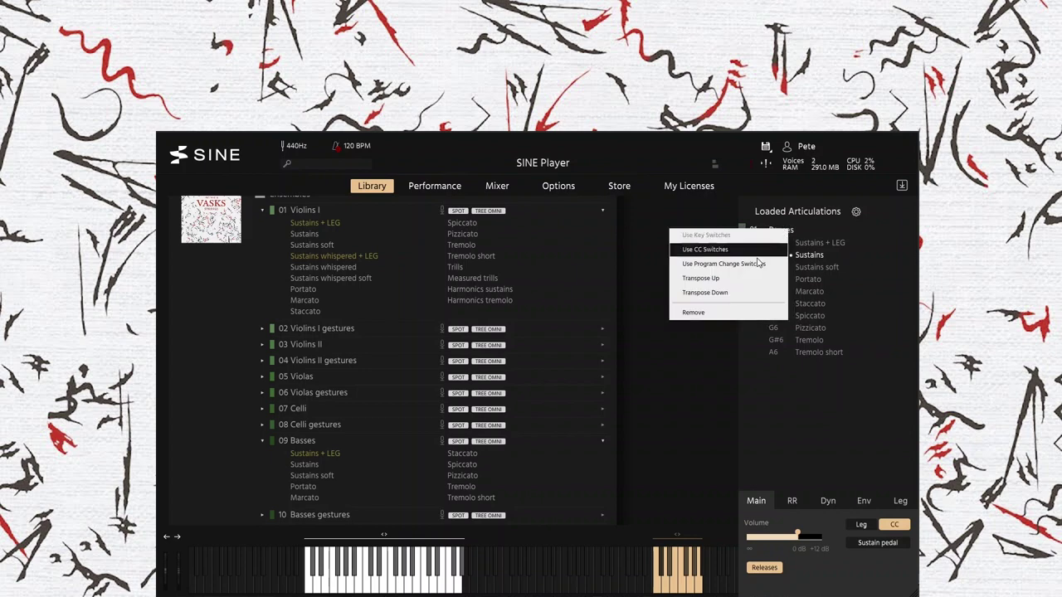
pyautogui.click(697, 312)
pyautogui.scroll(3, 388, 304)
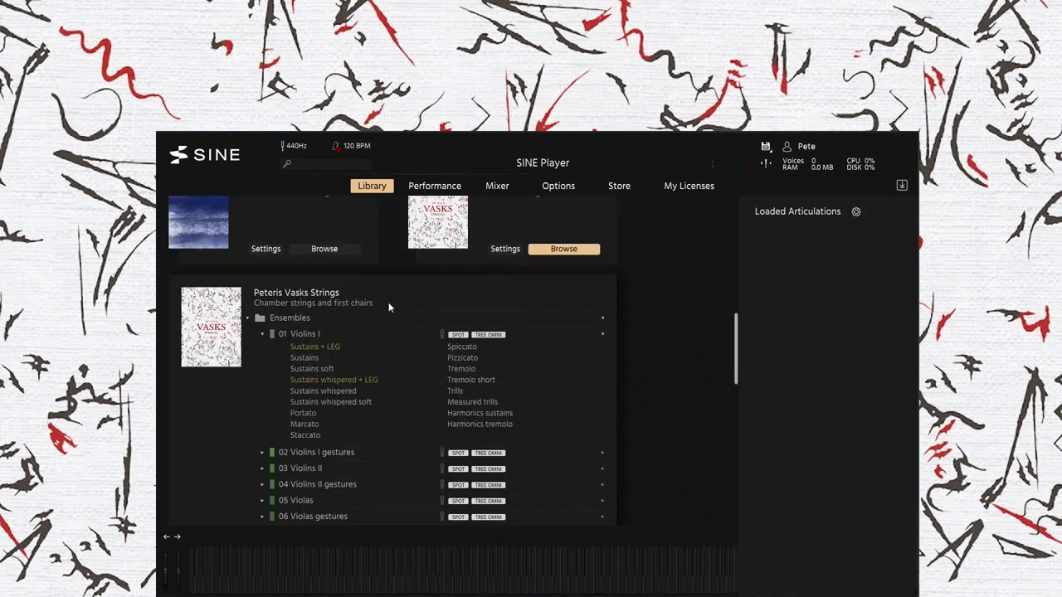
pyautogui.scroll(-1, 303, 345)
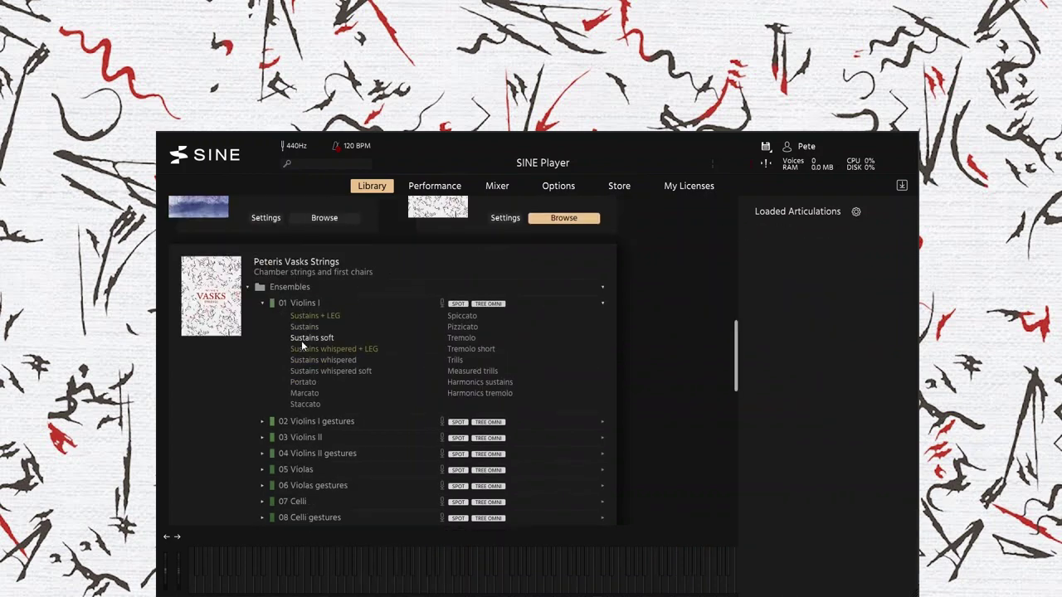
pyautogui.click(263, 303)
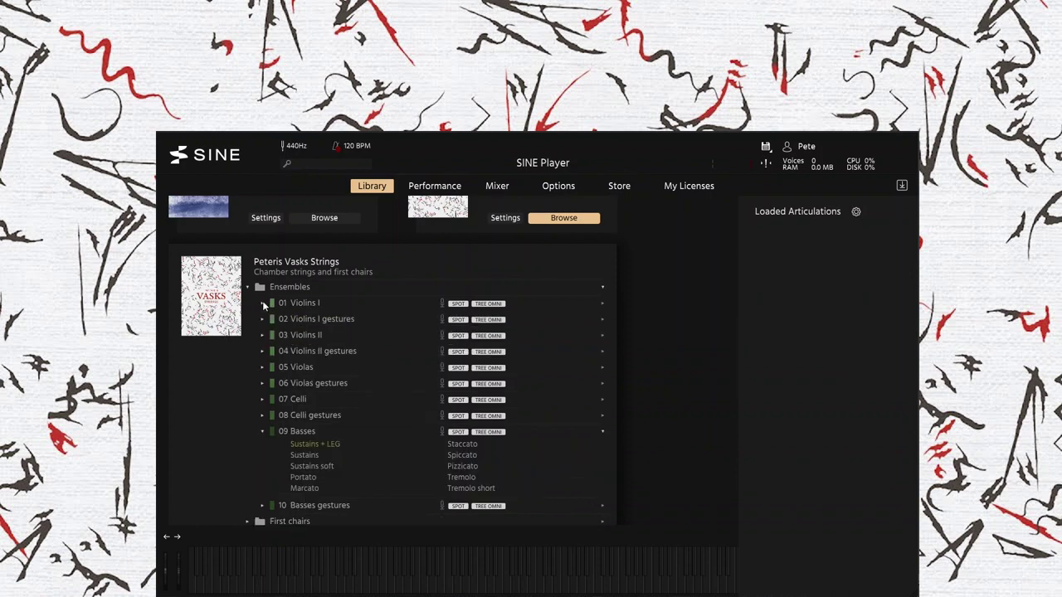
pyautogui.click(264, 431)
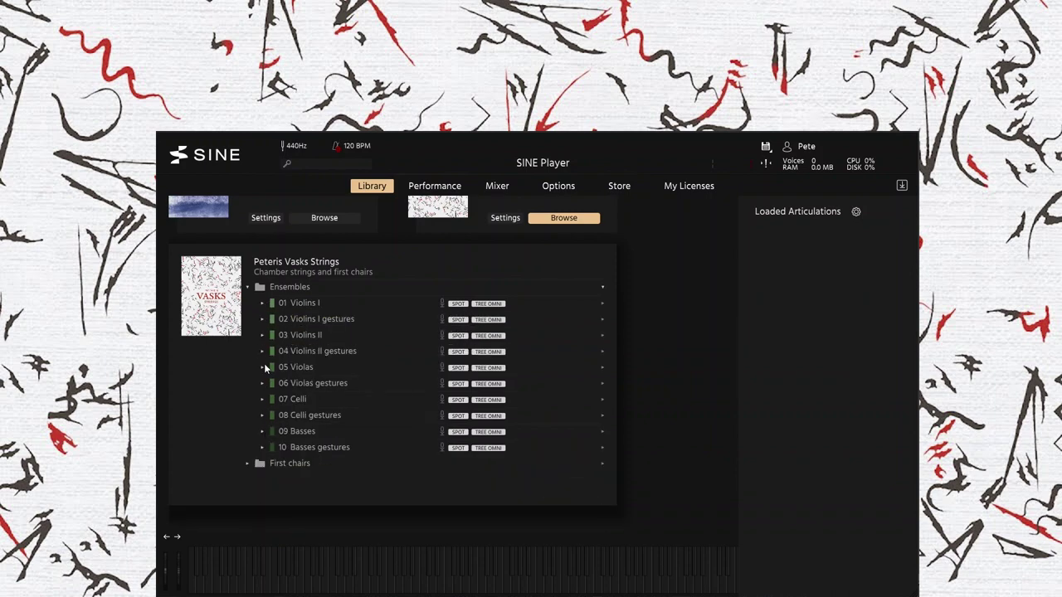
# Step: Load Finger tremolo from Violins I gestures to audition it, and replace it with the complete 02 Violins I gestures instrument
pyautogui.click(263, 319)
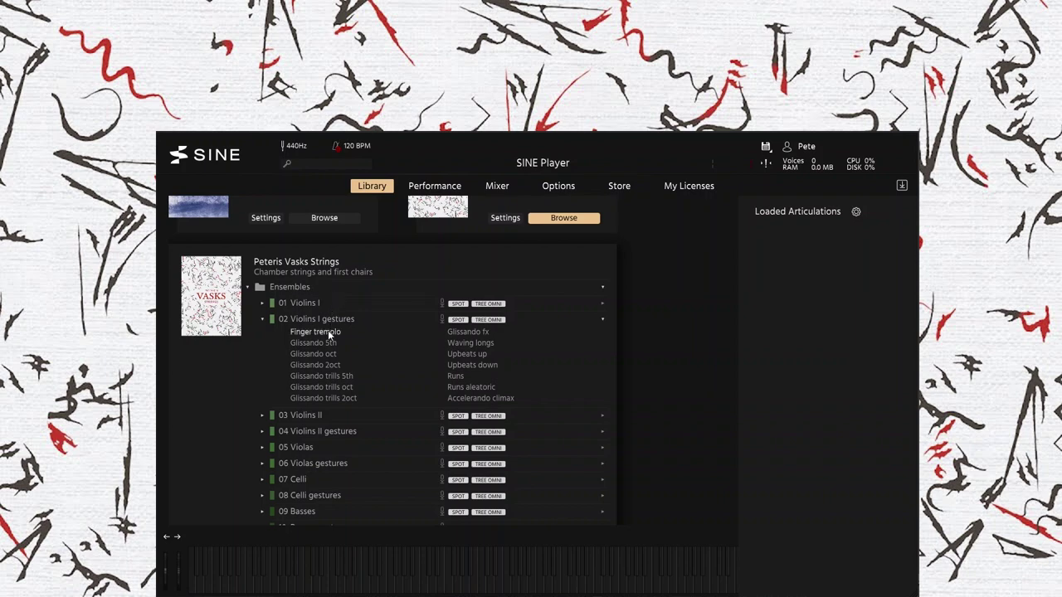
pyautogui.moveTo(328, 336); pyautogui.dragTo(820, 291)
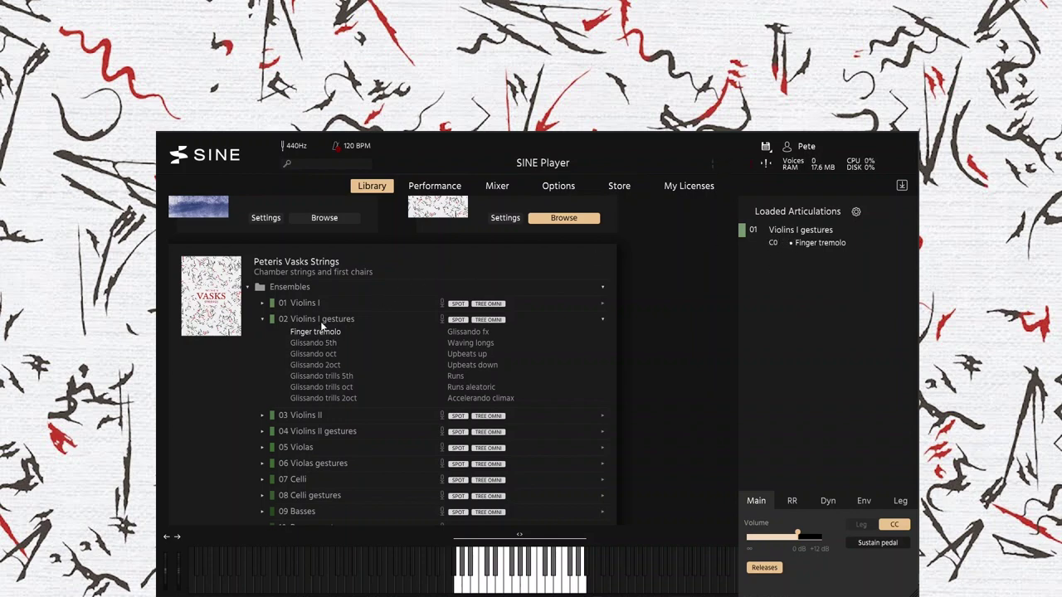
pyautogui.rightClick(770, 236)
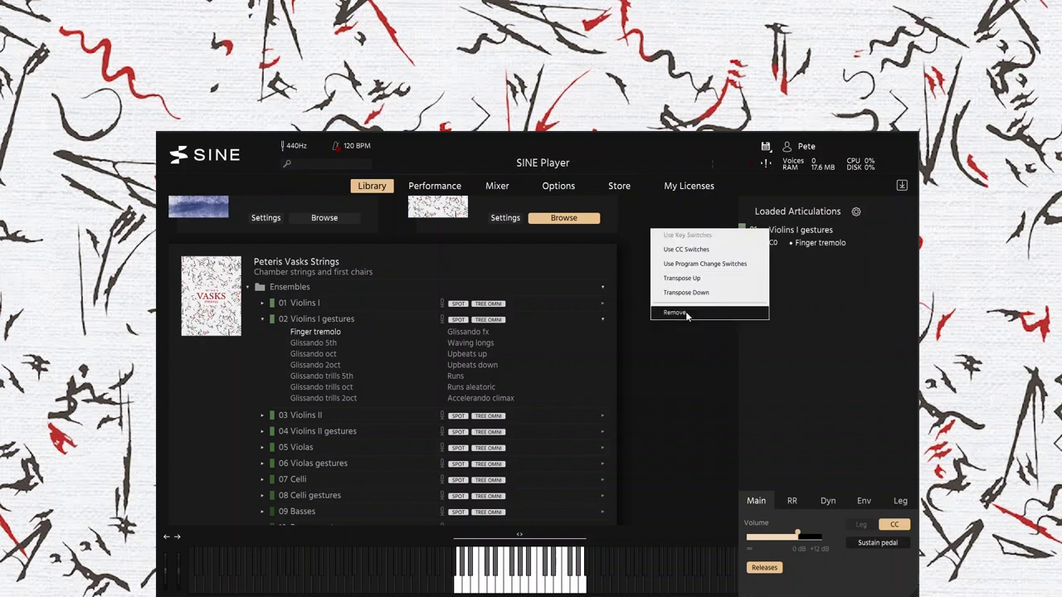
pyautogui.click(683, 312)
pyautogui.moveTo(365, 319); pyautogui.dragTo(829, 280)
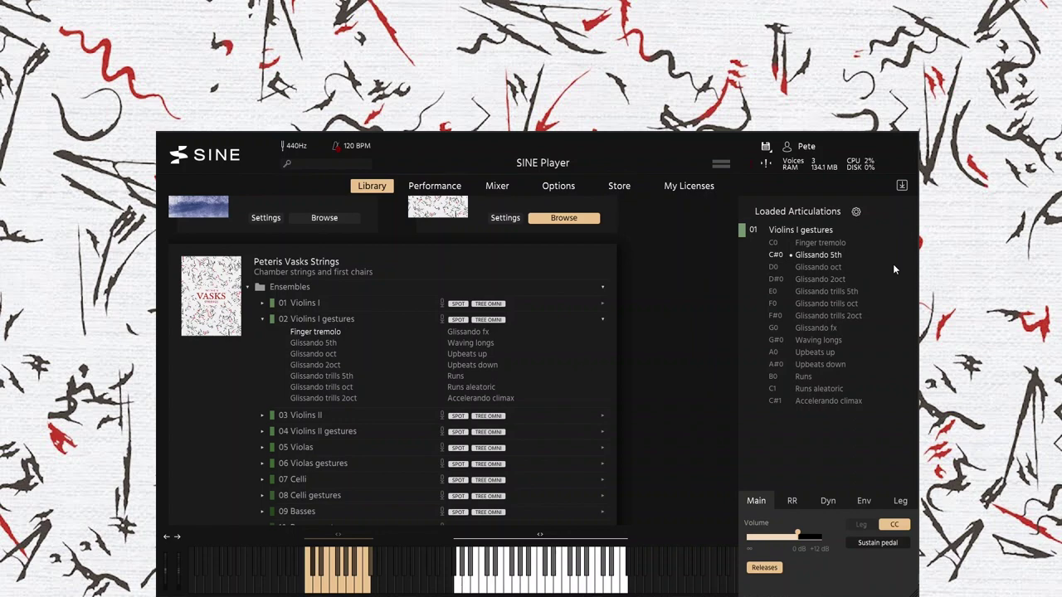
# Step: Audition the Violins I gestures Glissando oct, Glissando 2oct, Glissando trills 5th, oct and 2oct, and Glissando fx
pyautogui.click(834, 267)
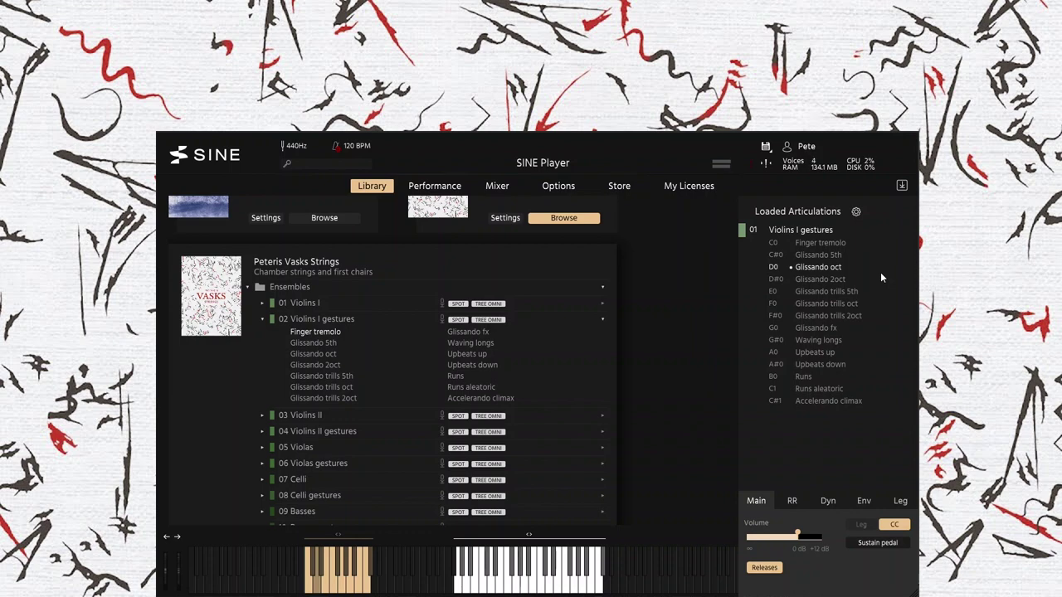
pyautogui.click(827, 277)
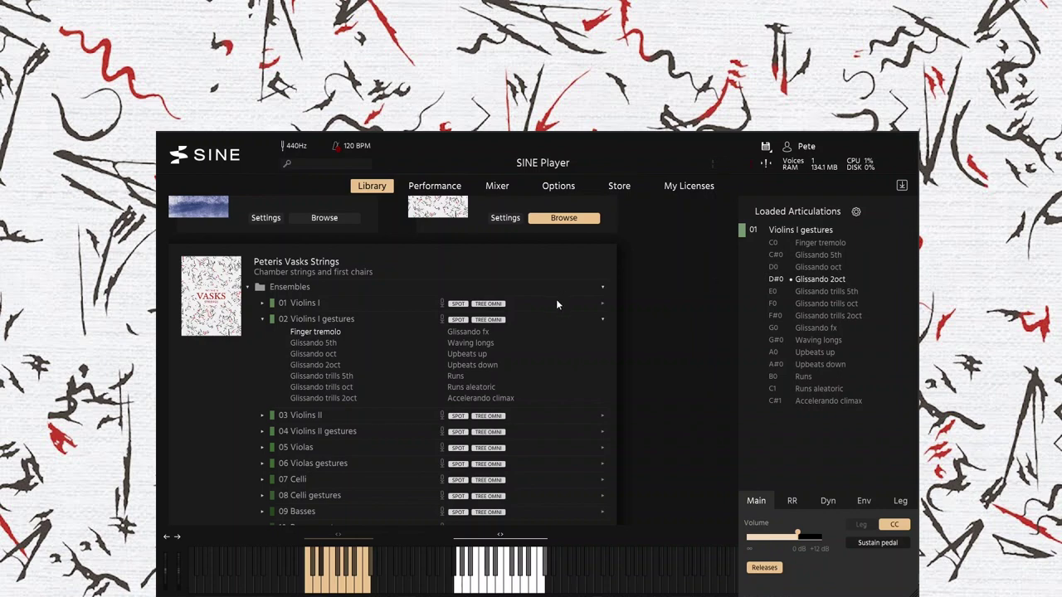
pyautogui.click(802, 292)
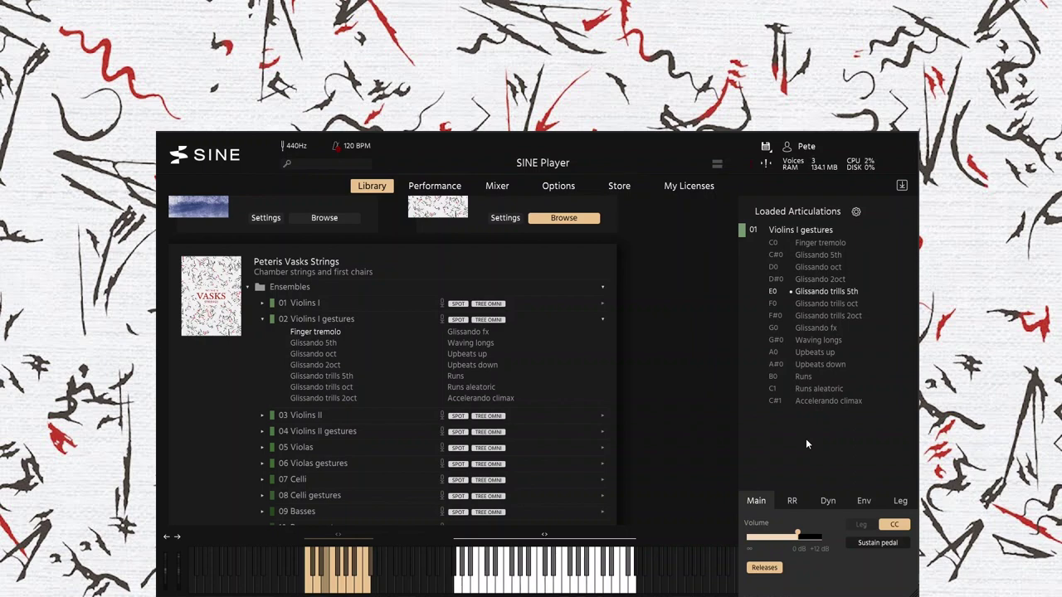
pyautogui.click(829, 305)
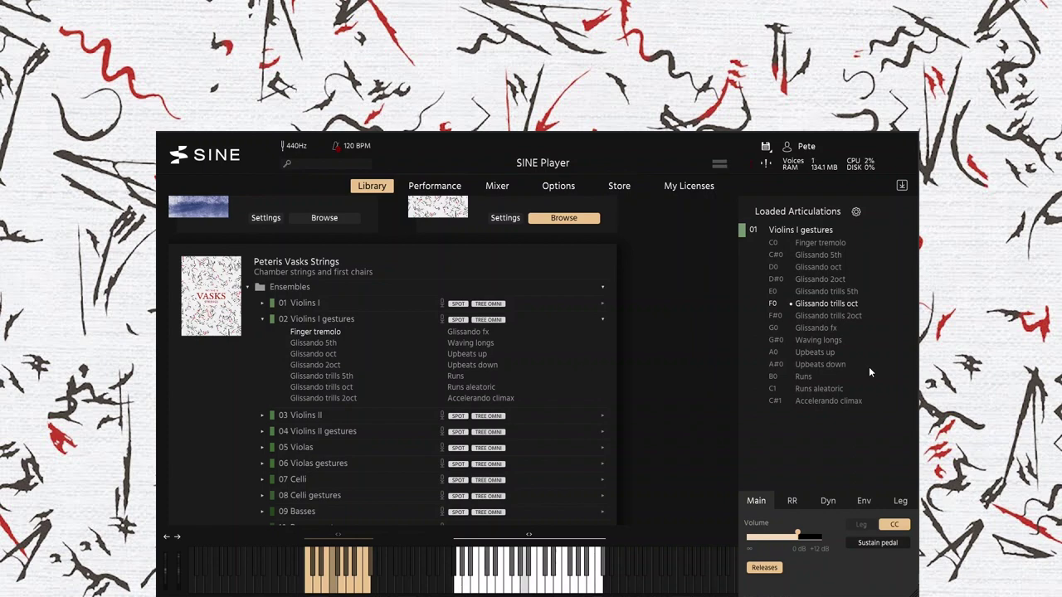
pyautogui.click(847, 316)
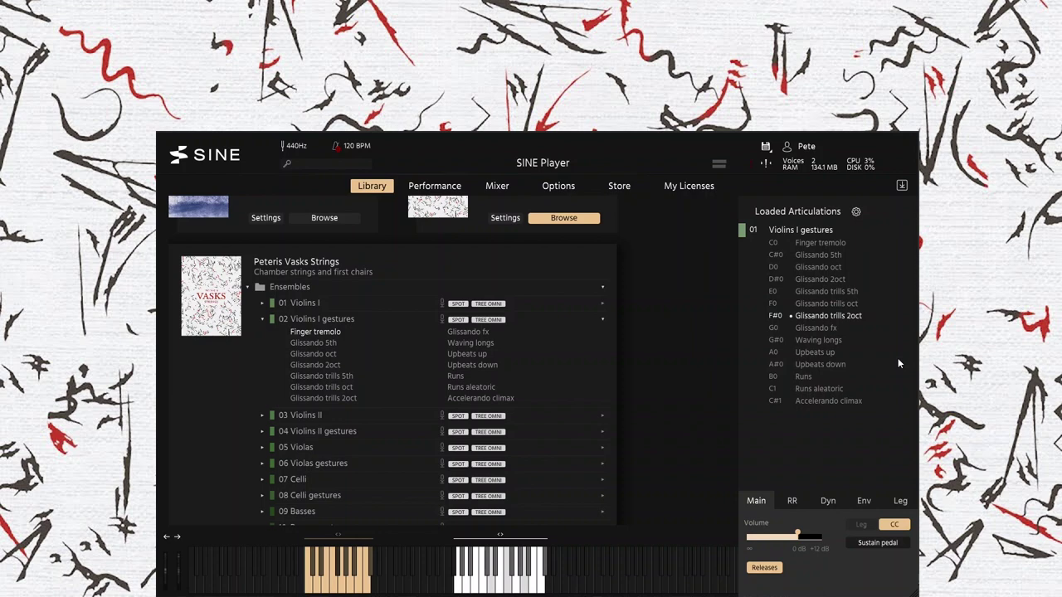
pyautogui.click(803, 328)
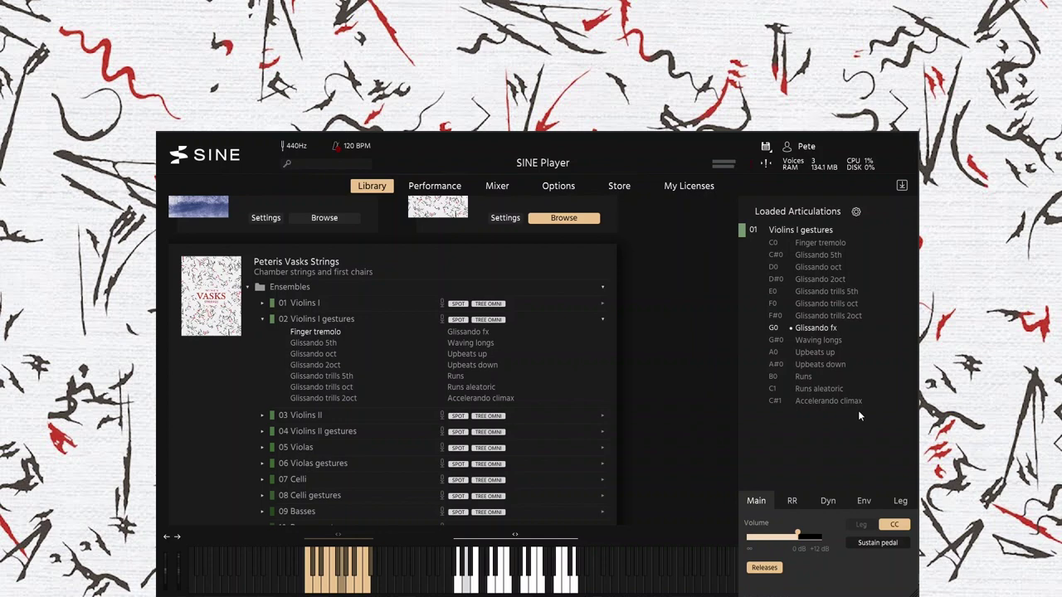
# Step: Audition the Violins I gestures Waving longs, Upbeats up, Upbeats down, Runs, Runs aleatoric and Accelerando climax
pyautogui.click(830, 341)
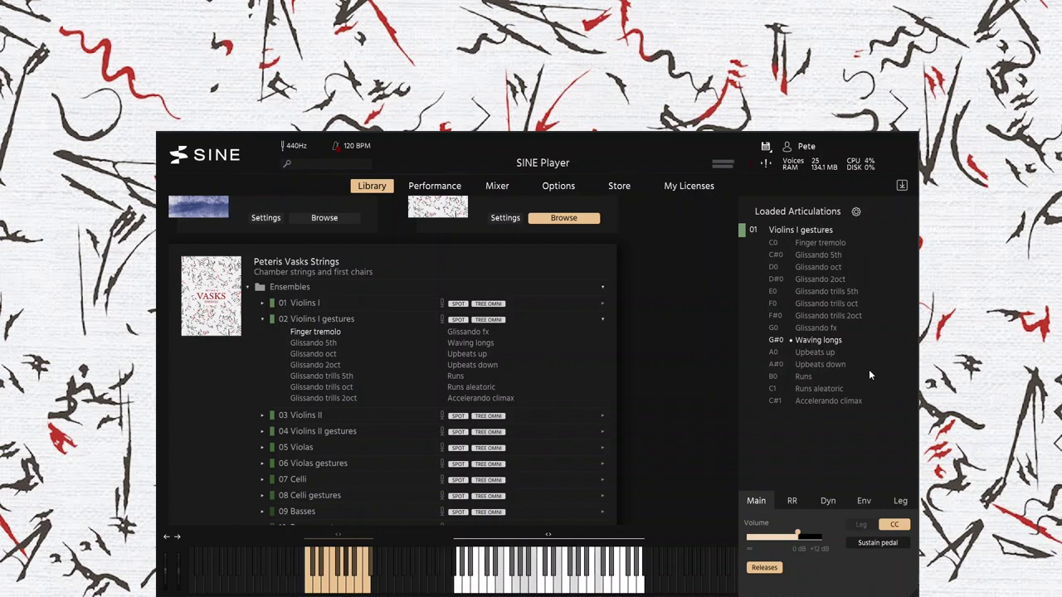
pyautogui.click(817, 354)
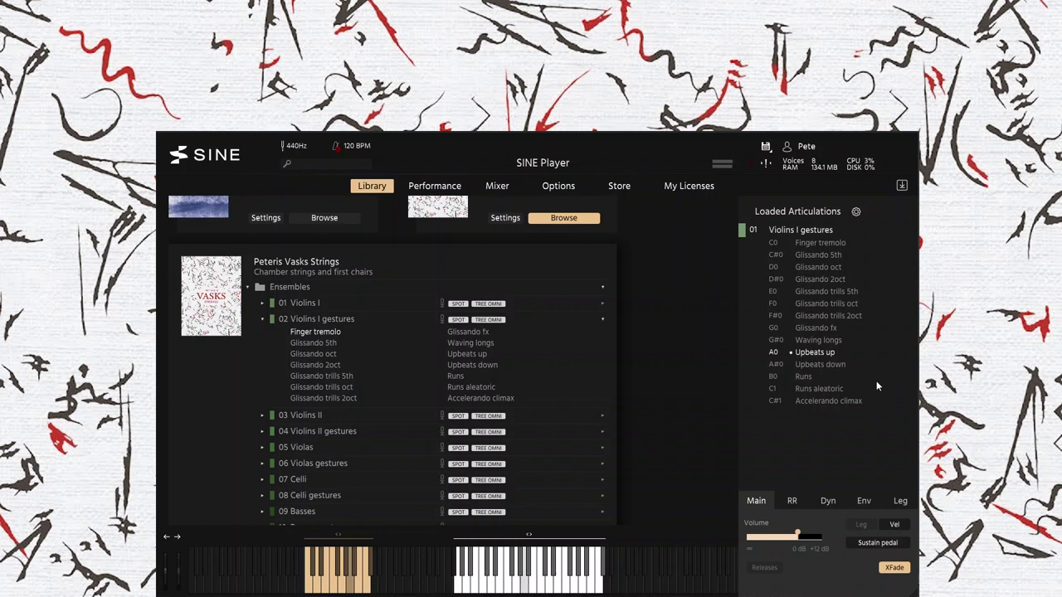
pyautogui.click(838, 364)
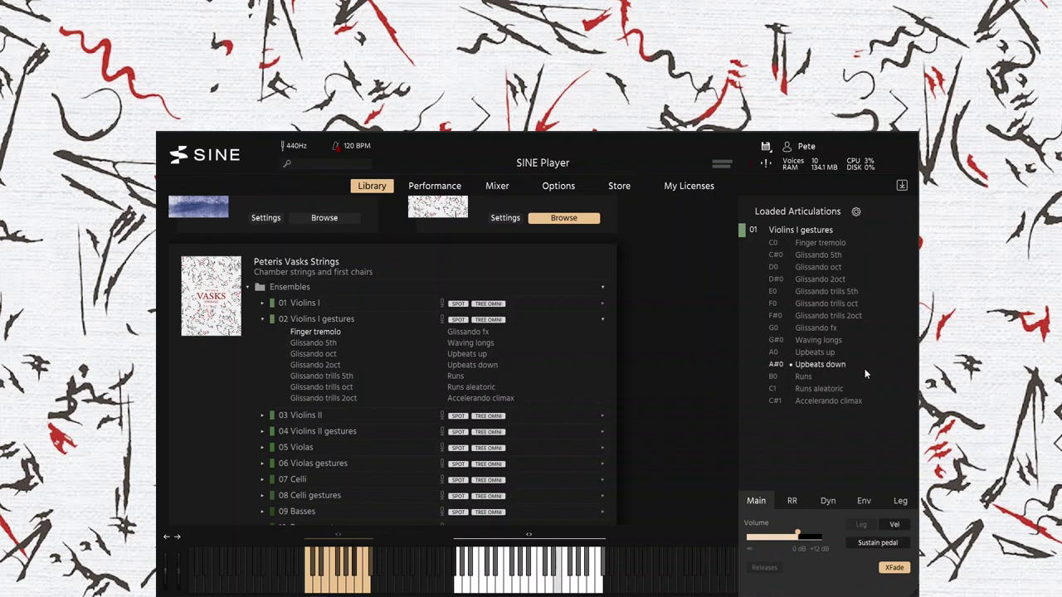
pyautogui.click(817, 377)
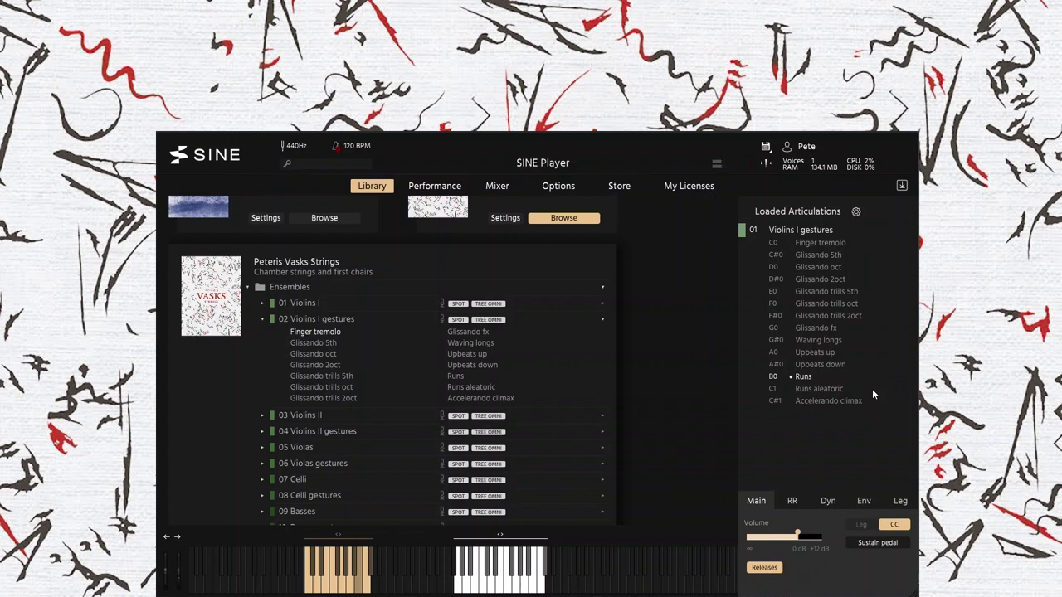
pyautogui.click(824, 390)
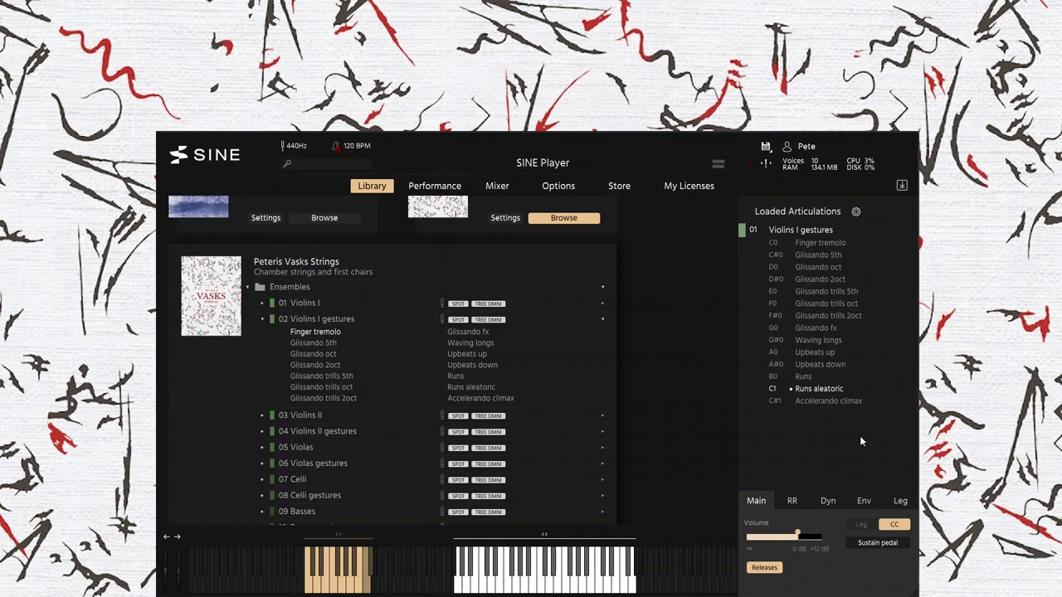
pyautogui.click(840, 403)
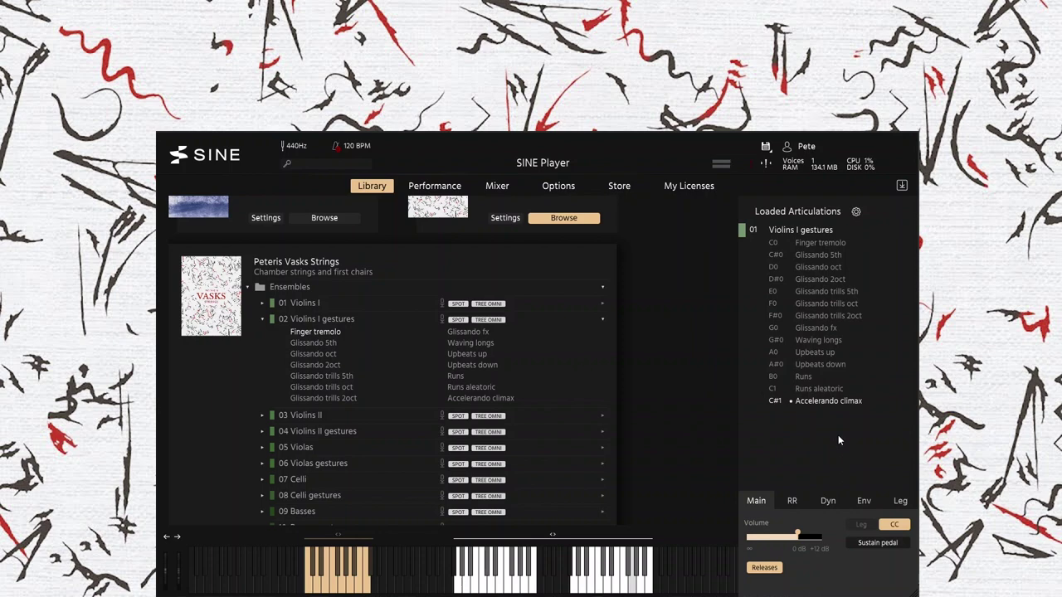
# Step: Remove Violins I gestures from the loaded articulations and expand the 04 Violins II gestures list in the library
pyautogui.rightClick(780, 232)
pyautogui.click(718, 313)
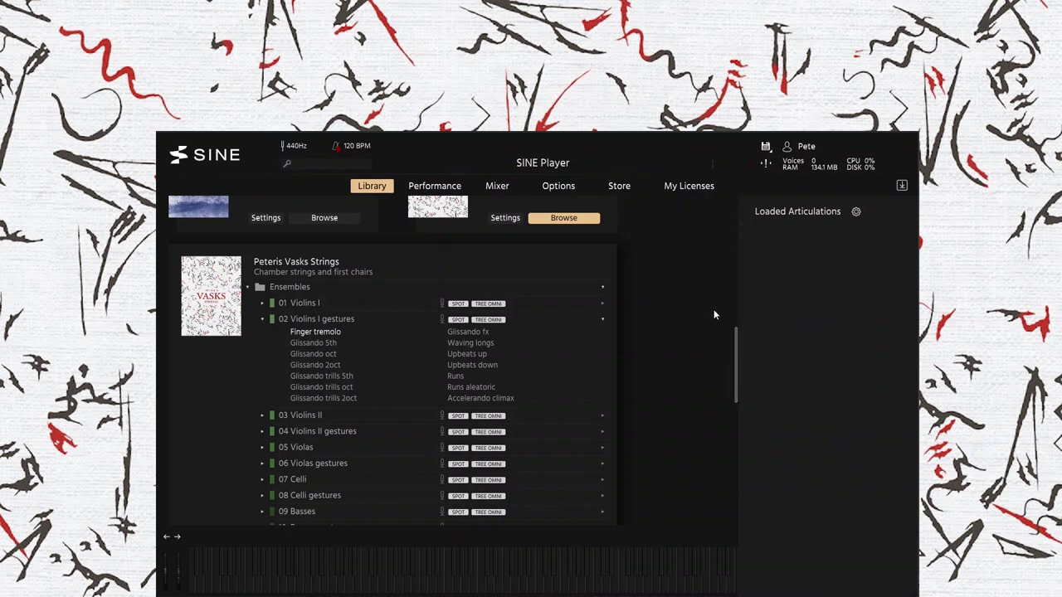
pyautogui.scroll(-2, 289, 414)
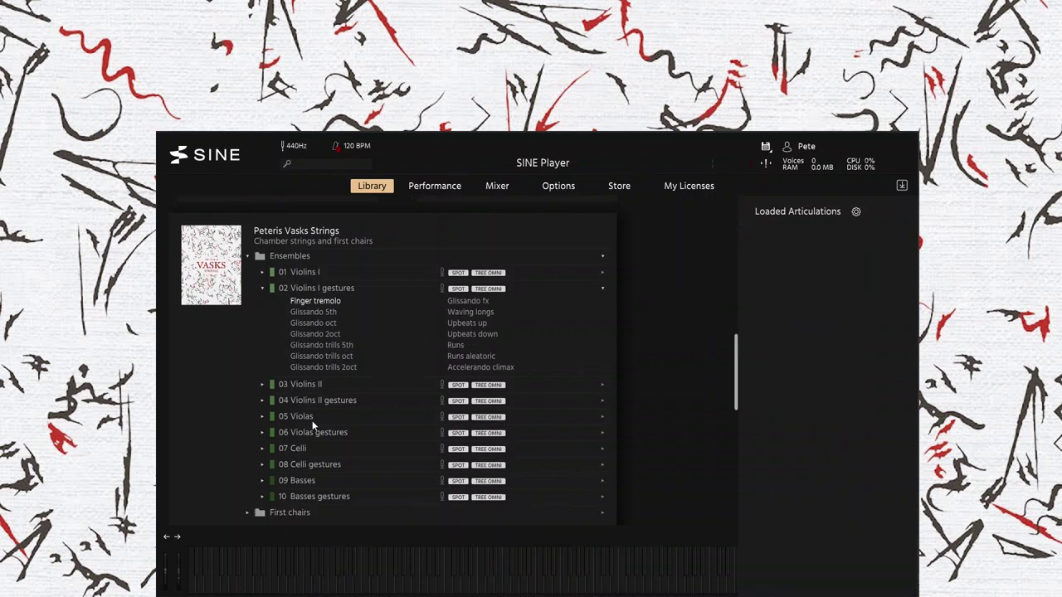
pyautogui.click(264, 370)
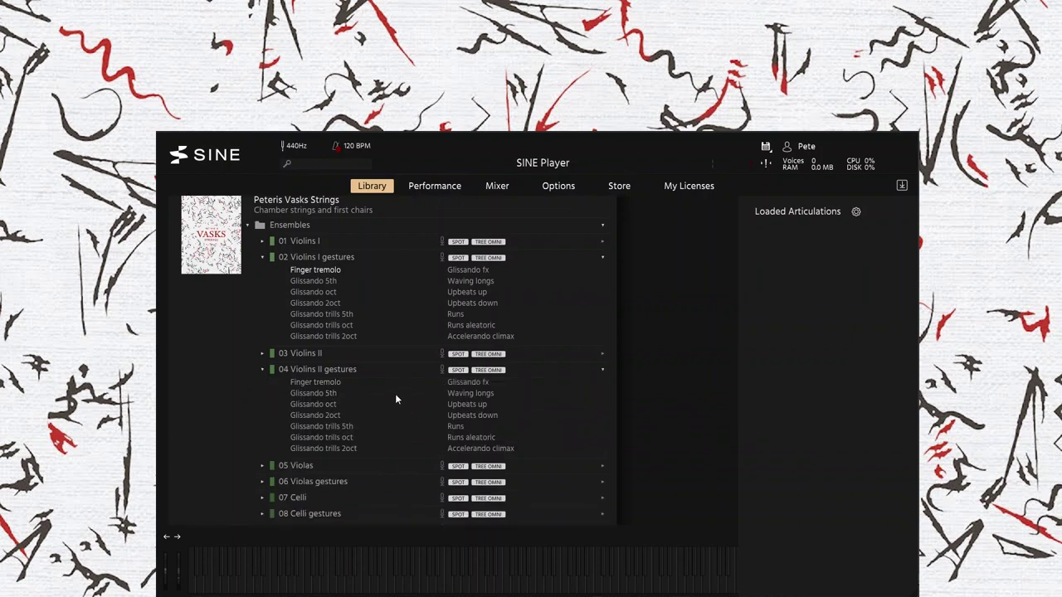
# Step: Look through the articulation lists of 07 Celli and 08 Celli gestures, and expand the 10 Basses gestures list
pyautogui.scroll(-3, 395, 400)
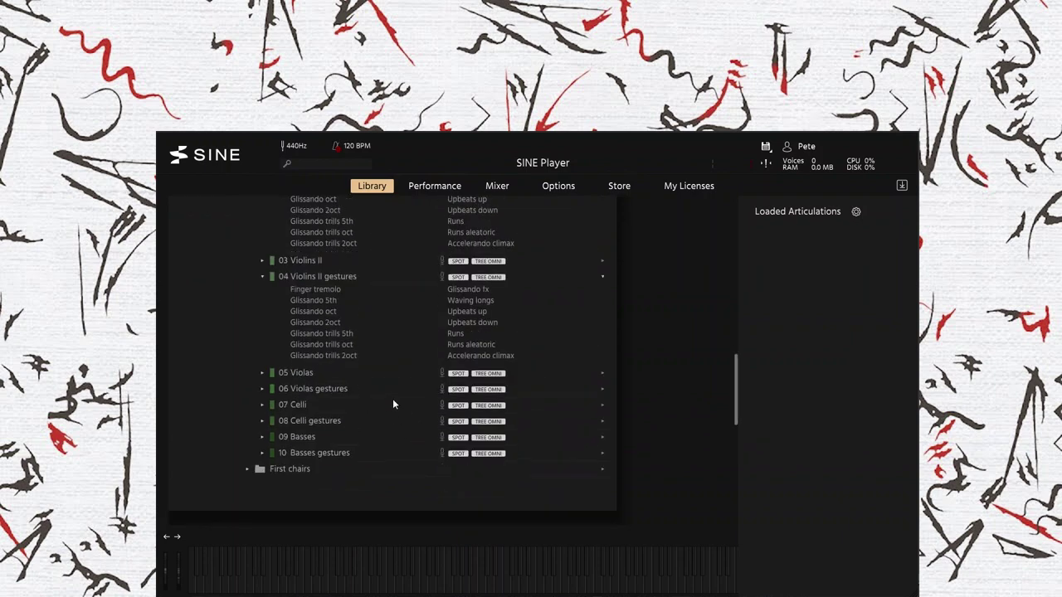
pyautogui.click(263, 405)
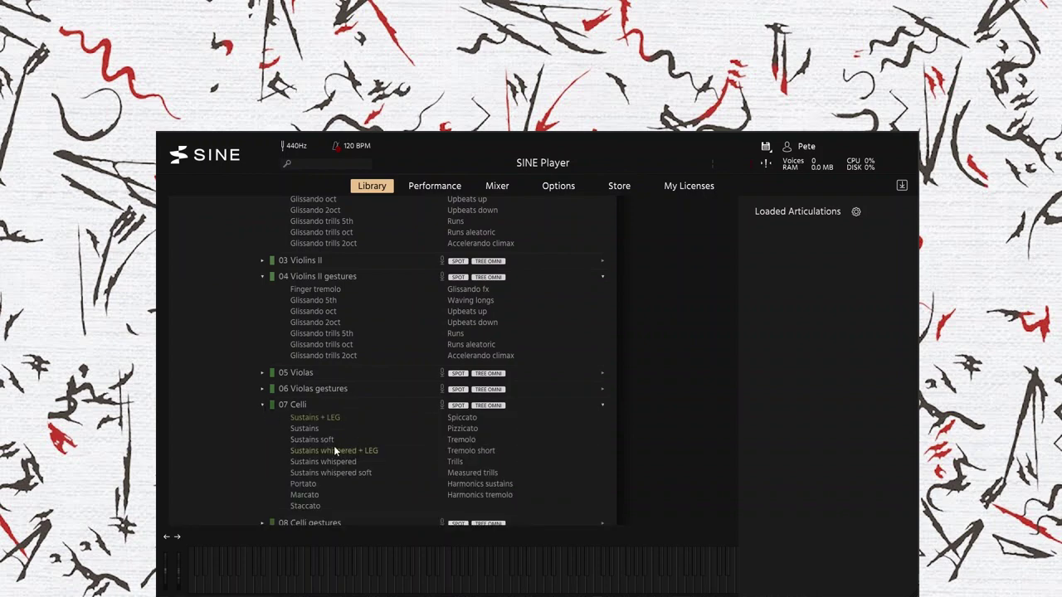
pyautogui.click(263, 405)
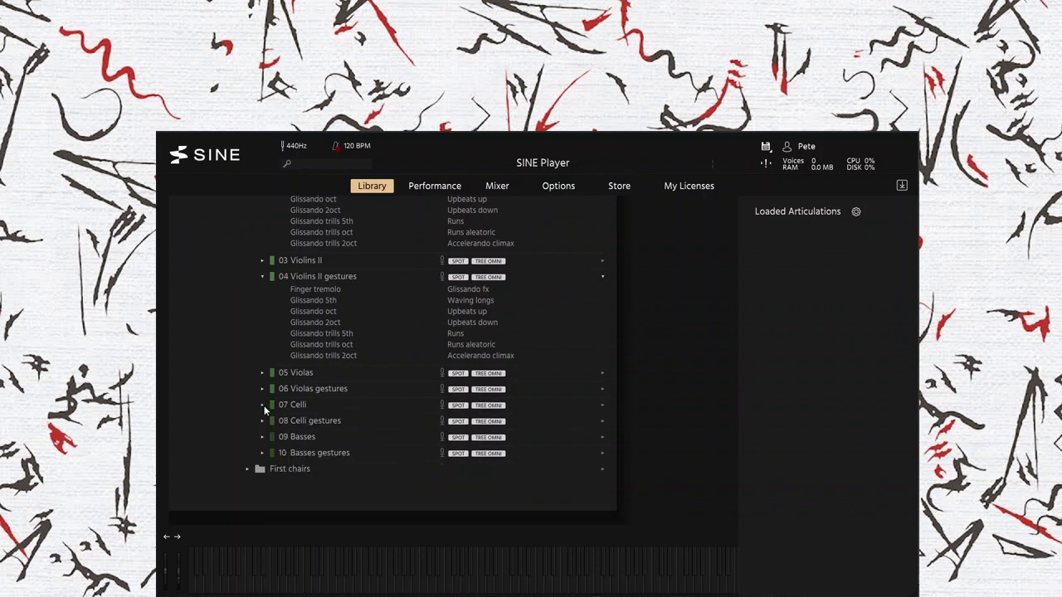
pyautogui.click(264, 421)
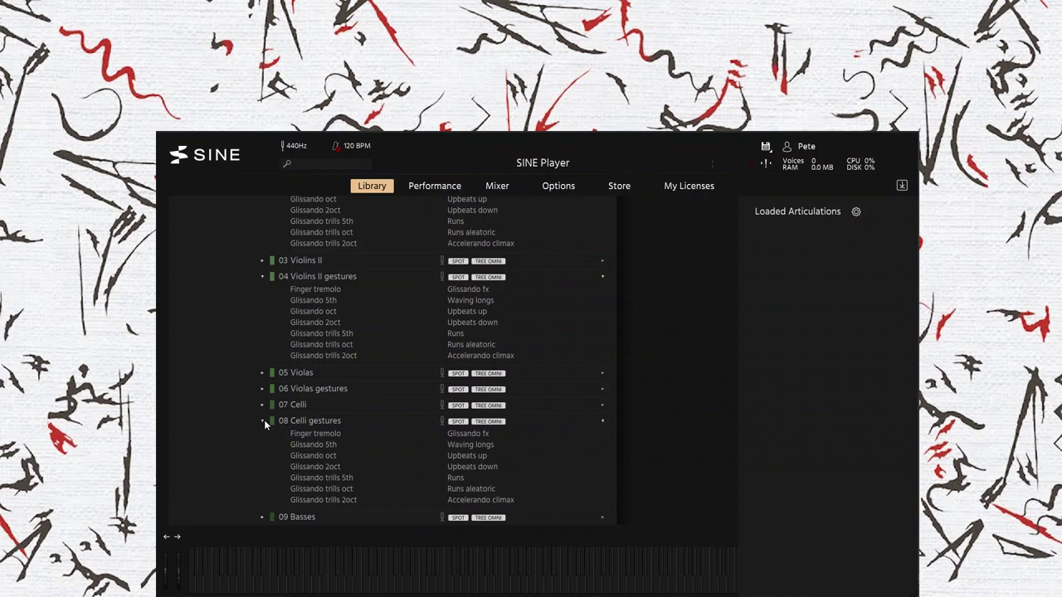
pyautogui.click(264, 421)
pyautogui.click(263, 453)
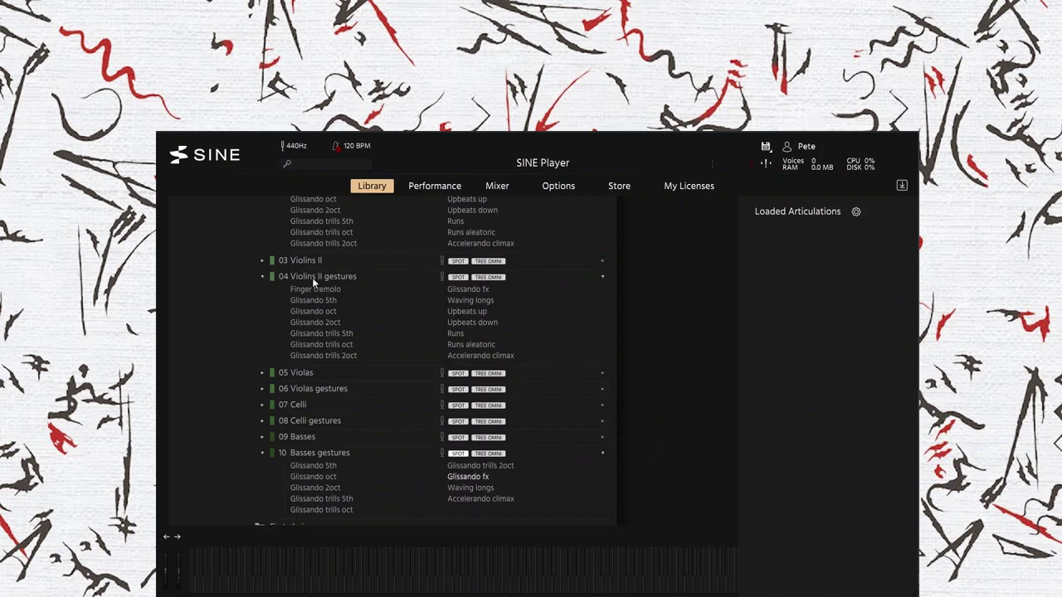
# Step: Load Glissando trills oct from 04 Violins II gestures to audition it, and raise its volume slightly
pyautogui.scroll(1, 291, 282)
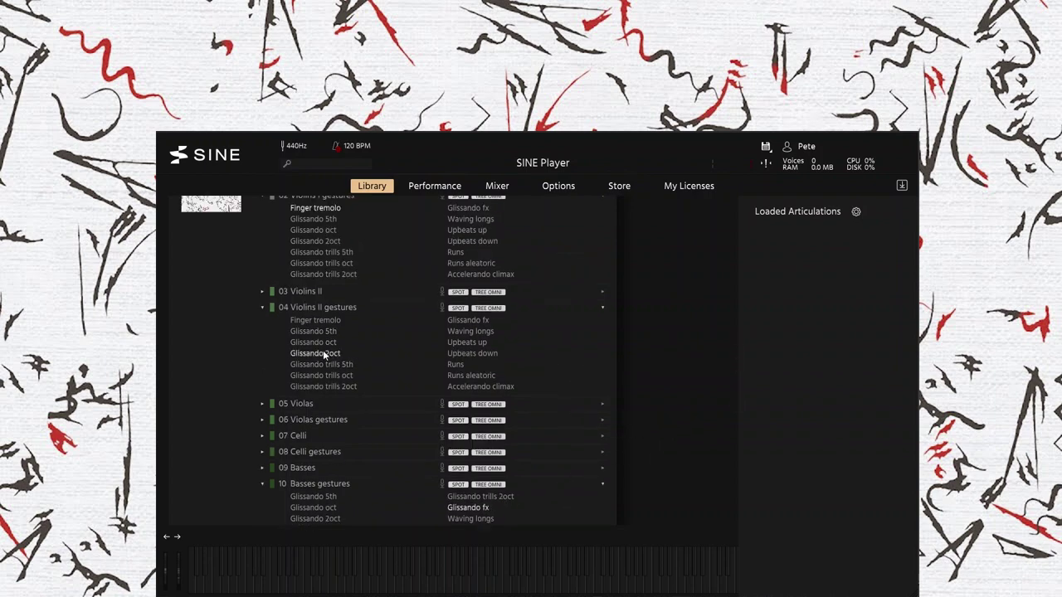
pyautogui.moveTo(334, 378); pyautogui.dragTo(799, 318)
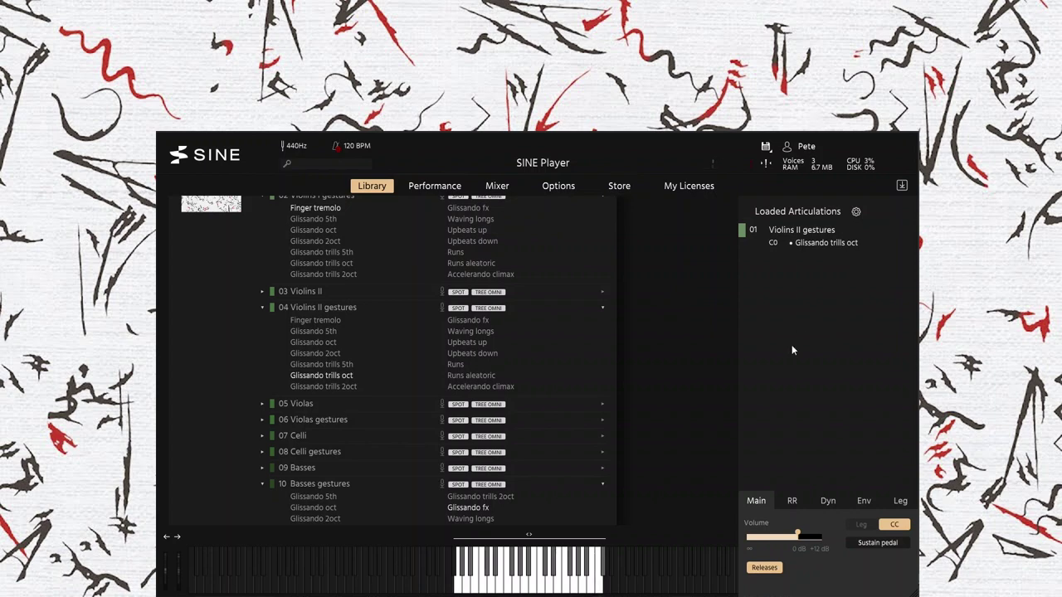
pyautogui.moveTo(797, 536); pyautogui.dragTo(816, 537)
pyautogui.moveTo(817, 538); pyautogui.dragTo(805, 538)
# Step: Remove the loaded Glissando trills oct and load Waving longs from 04 Violins II gestures to audition it
pyautogui.click(328, 343)
pyautogui.rightClick(772, 233)
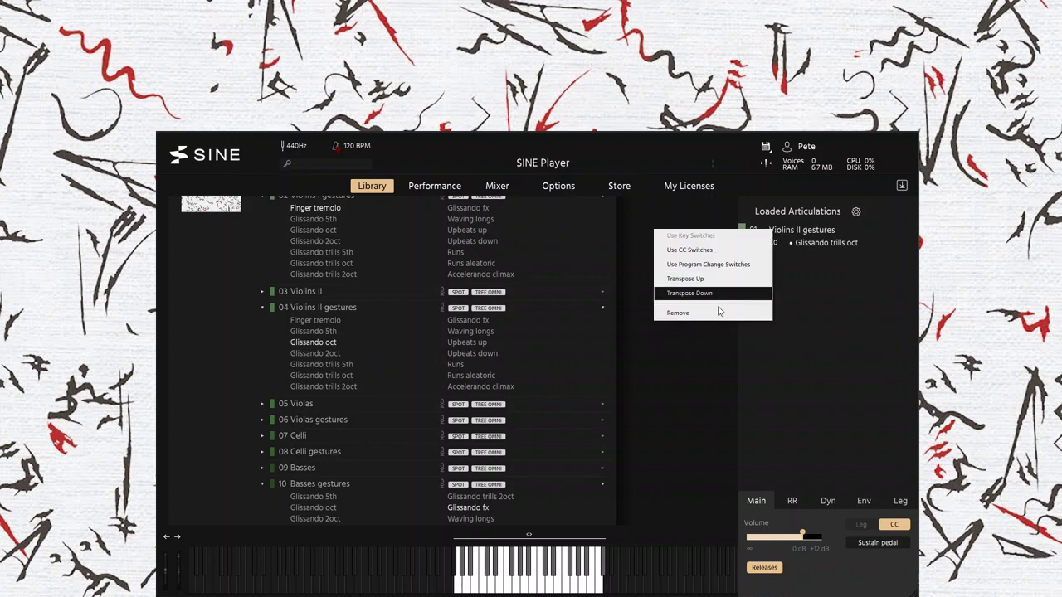
pyautogui.click(709, 313)
pyautogui.click(324, 344)
pyautogui.doubleClick(473, 332)
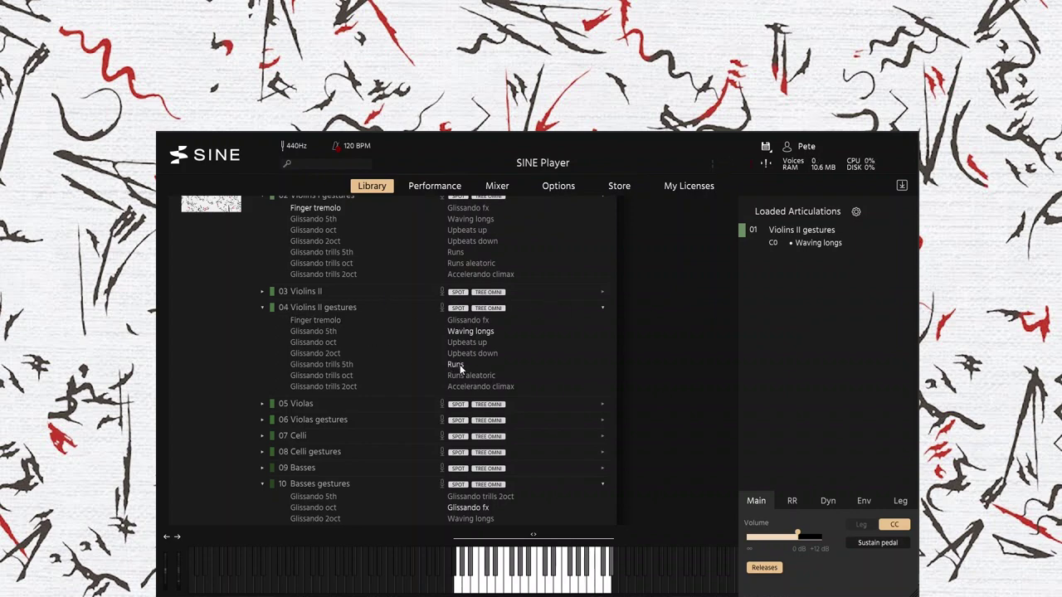
# Step: Replace the loaded Waving longs with Runs aleatoric from 04 Violins II gestures to audition it
pyautogui.moveTo(471, 375); pyautogui.dragTo(751, 288)
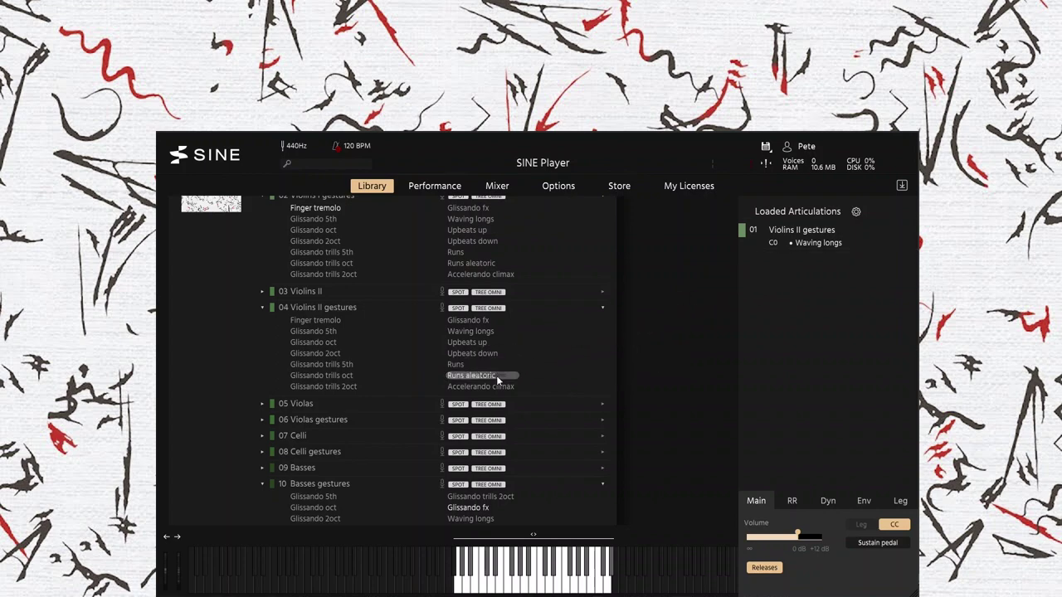
pyautogui.rightClick(787, 232)
pyautogui.click(712, 313)
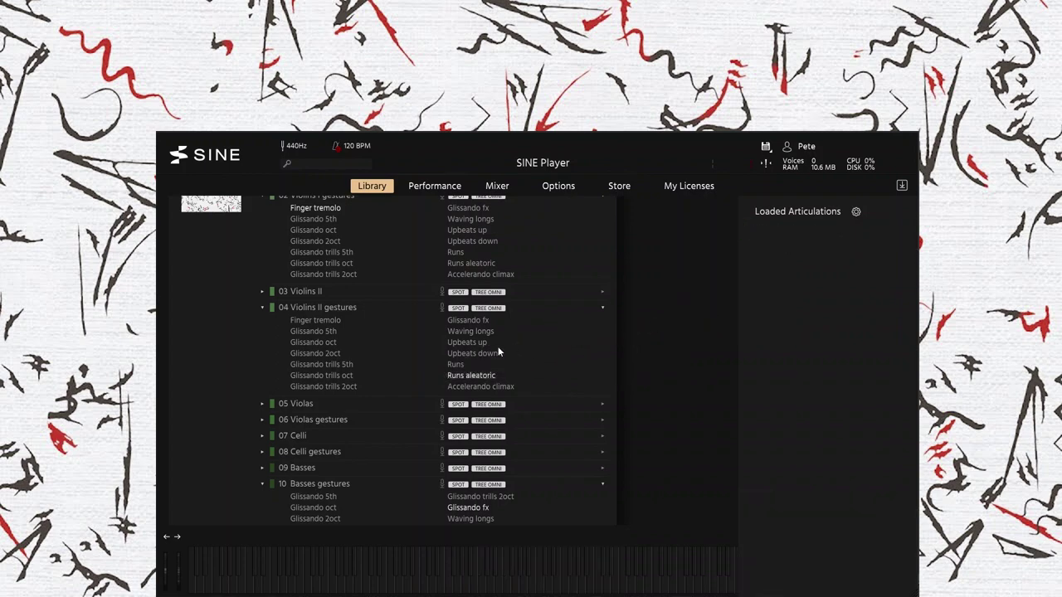
pyautogui.moveTo(478, 374); pyautogui.dragTo(803, 283)
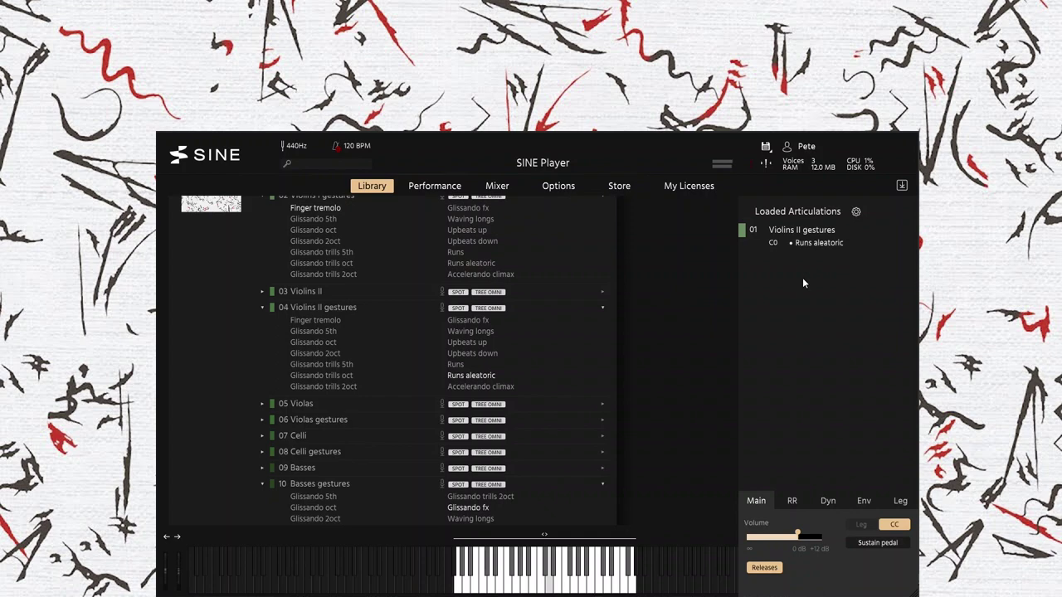
# Step: Collapse the 04 Violins II gestures list and remove Violins II gestures from the loaded articulations
pyautogui.click(262, 306)
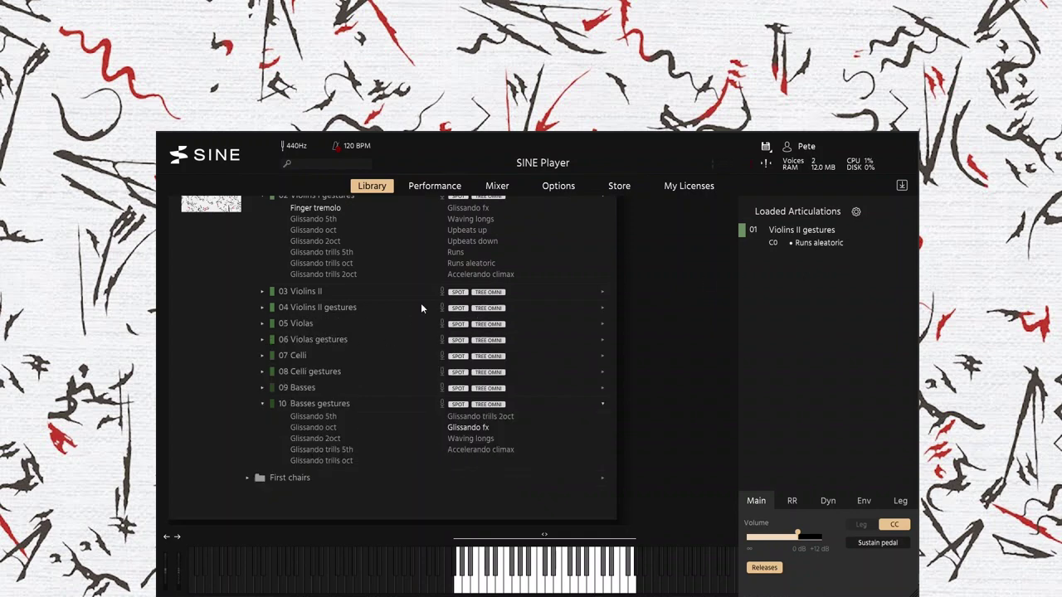
pyautogui.rightClick(789, 239)
pyautogui.click(724, 321)
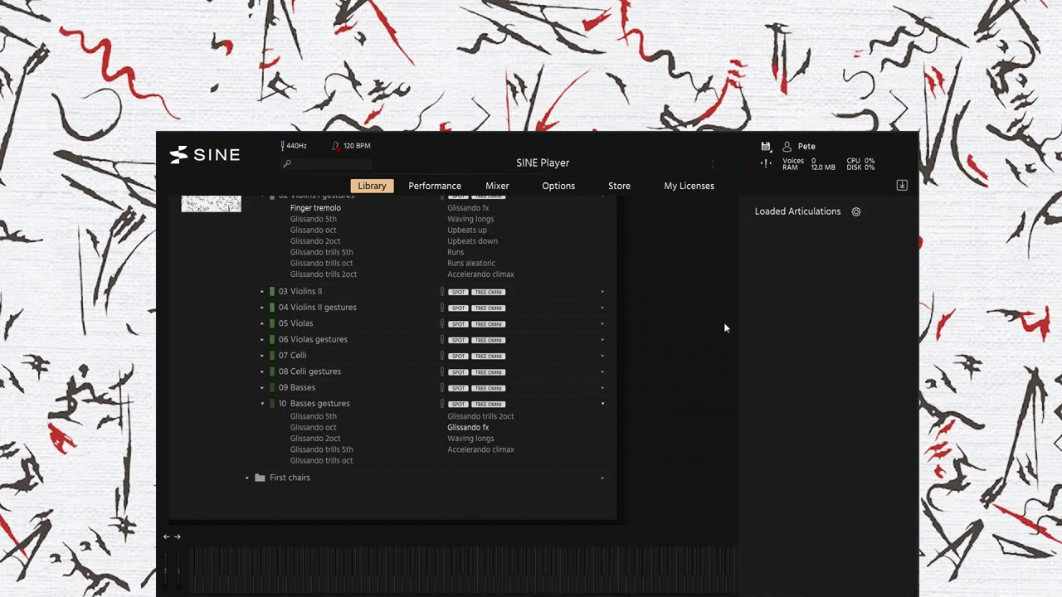
# Step: Audition Harmonics tremolo from 05 Violas, unload it, and collapse the Violas list
pyautogui.click(261, 324)
pyautogui.moveTo(490, 415); pyautogui.dragTo(807, 329)
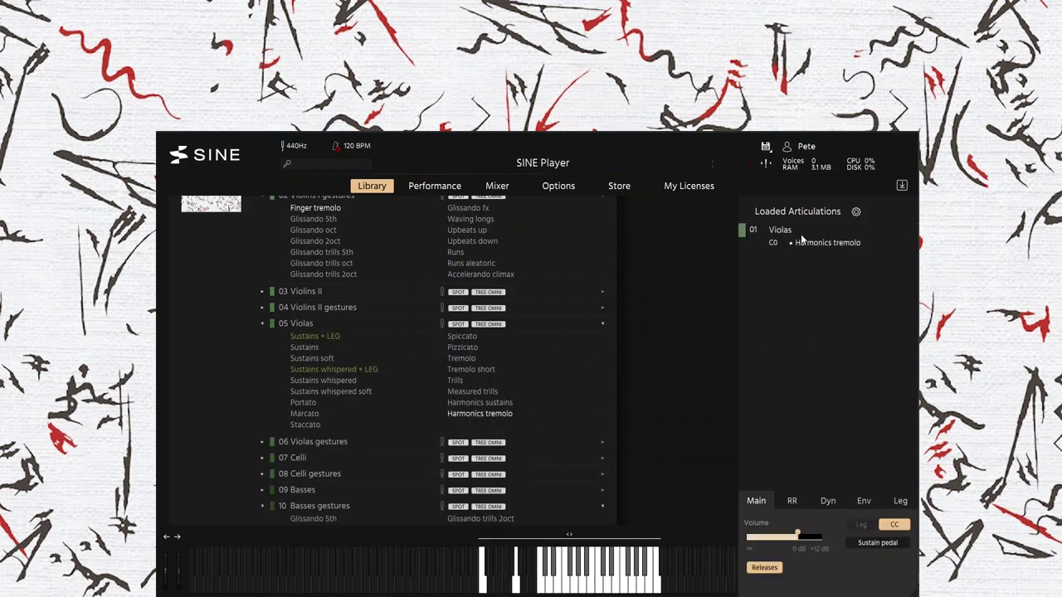
pyautogui.rightClick(801, 242)
pyautogui.click(720, 313)
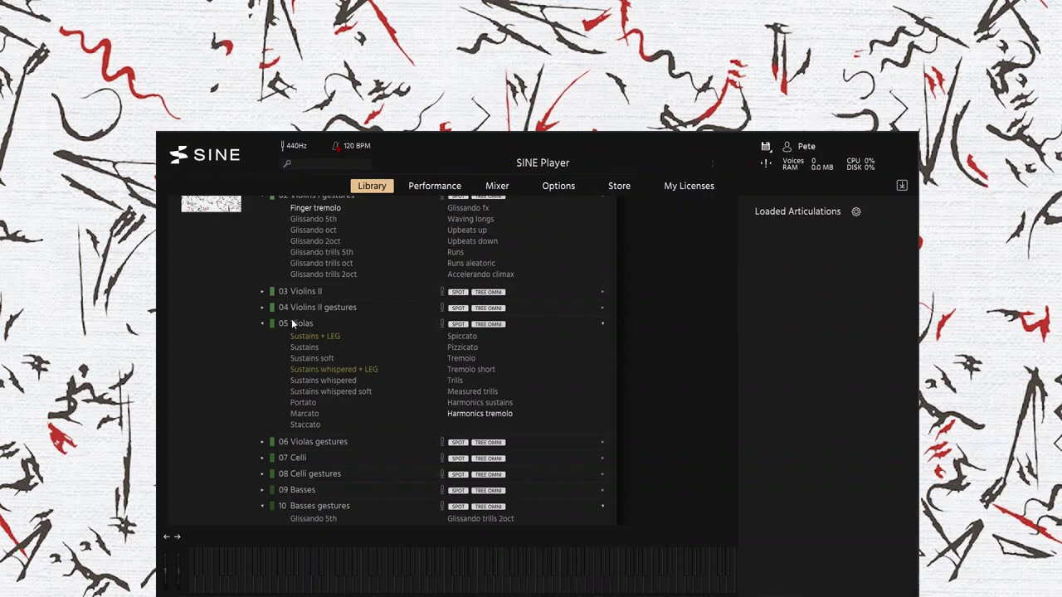
pyautogui.click(261, 324)
# Step: Load Accelerando climax from 06 Violas gestures to audition it, and replace it with Glissando fx from the same list
pyautogui.click(261, 340)
pyautogui.moveTo(479, 418); pyautogui.dragTo(772, 309)
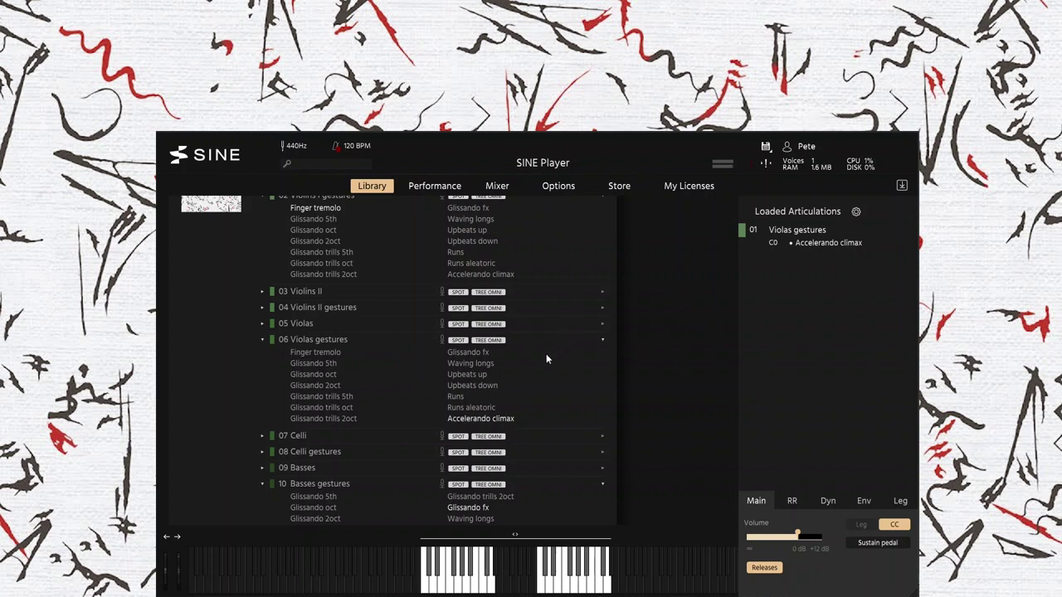
pyautogui.moveTo(462, 351); pyautogui.dragTo(809, 282)
pyautogui.rightClick(829, 242)
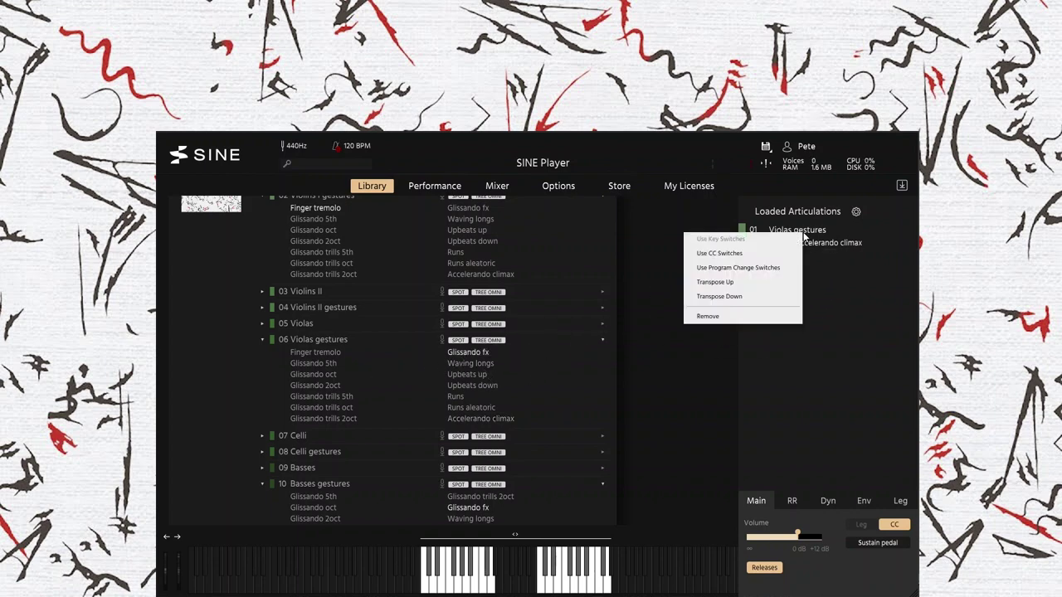
pyautogui.click(707, 316)
pyautogui.moveTo(469, 352); pyautogui.dragTo(818, 307)
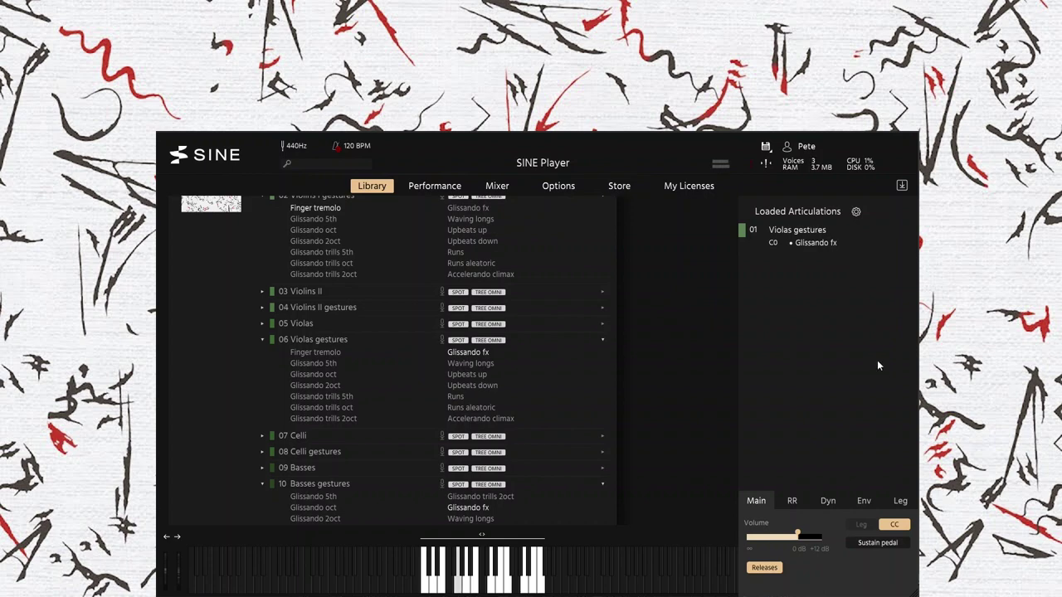
# Step: Remove Violas gestures from the loaded articulations and load Glissando oct from 08 Celli gestures to audition it
pyautogui.click(341, 339)
pyautogui.click(302, 372)
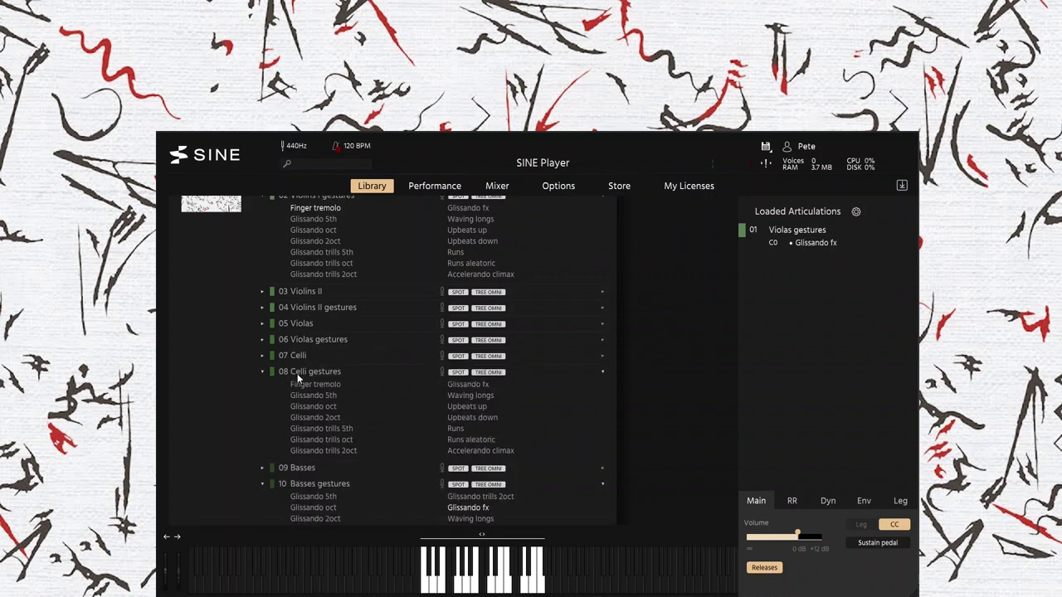
pyautogui.rightClick(777, 235)
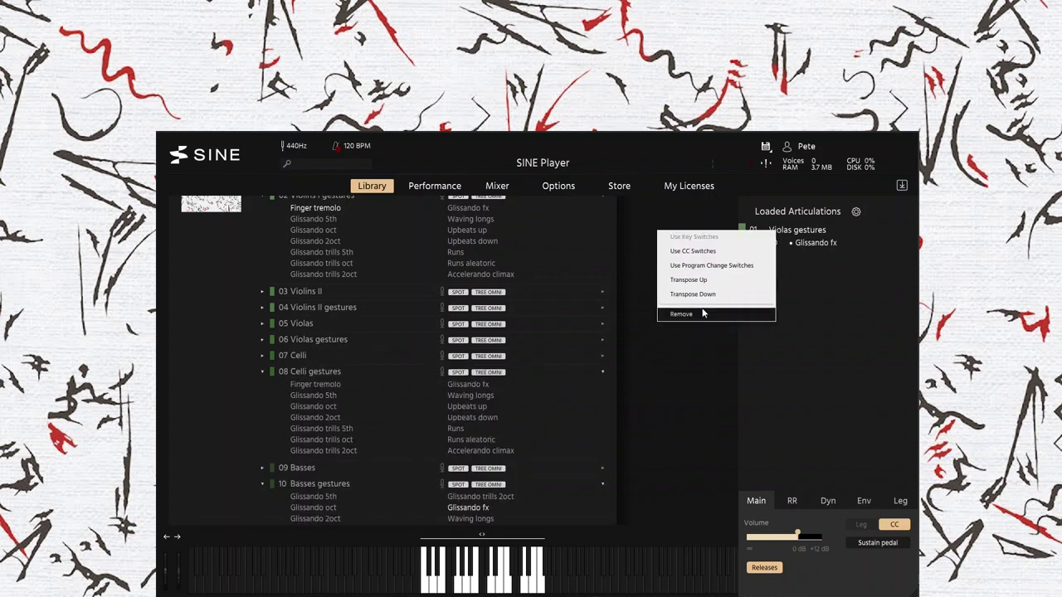
pyautogui.click(682, 314)
pyautogui.doubleClick(313, 407)
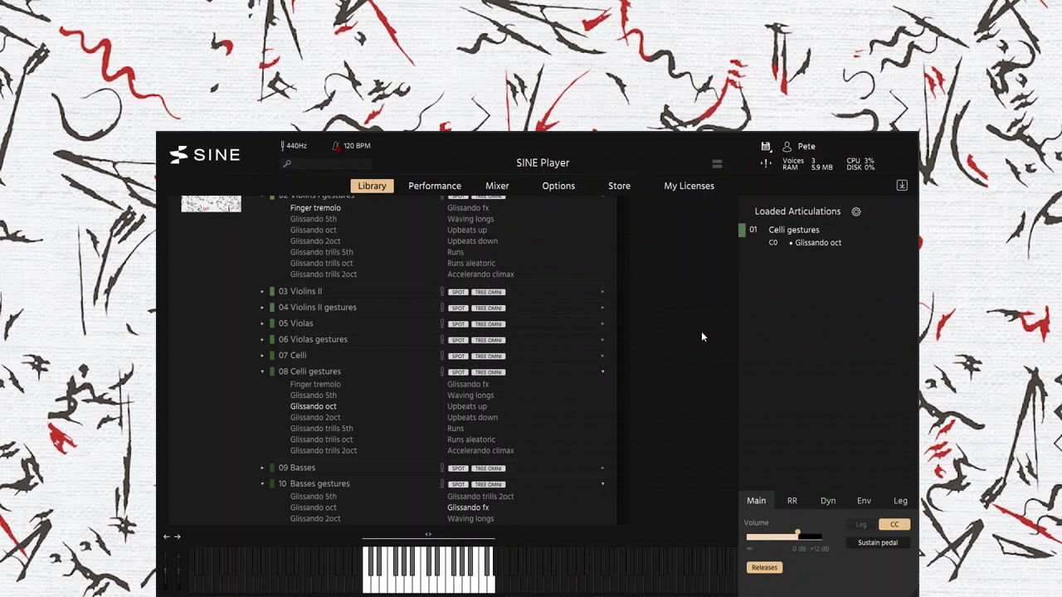
# Step: Replace the loaded Glissando oct with Upbeats up from 08 Celli gestures to audition it
pyautogui.moveTo(480, 407); pyautogui.dragTo(668, 362)
pyautogui.rightClick(797, 239)
pyautogui.click(717, 314)
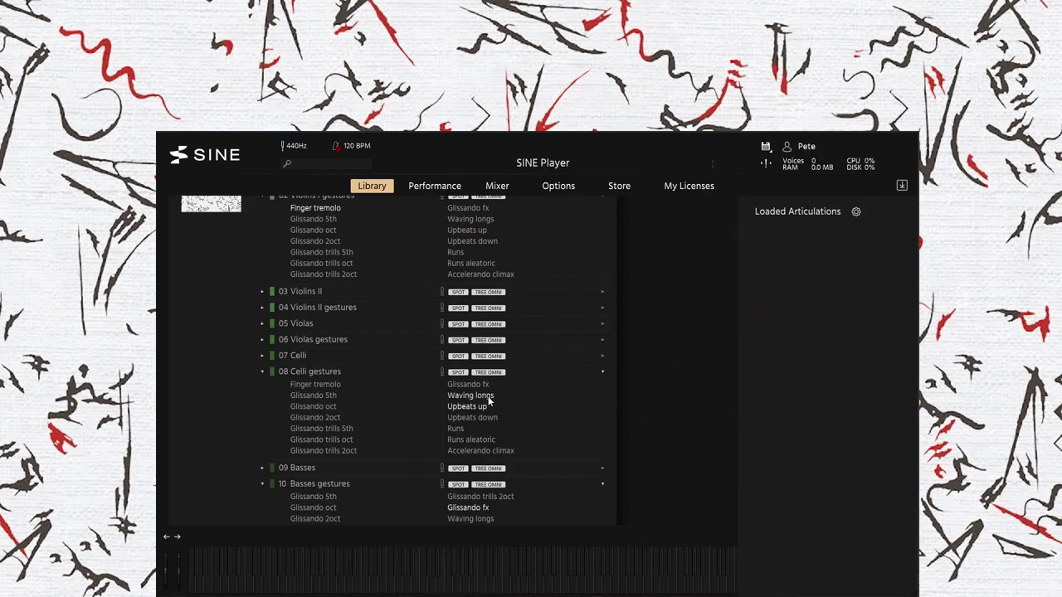
pyautogui.moveTo(471, 406); pyautogui.dragTo(813, 313)
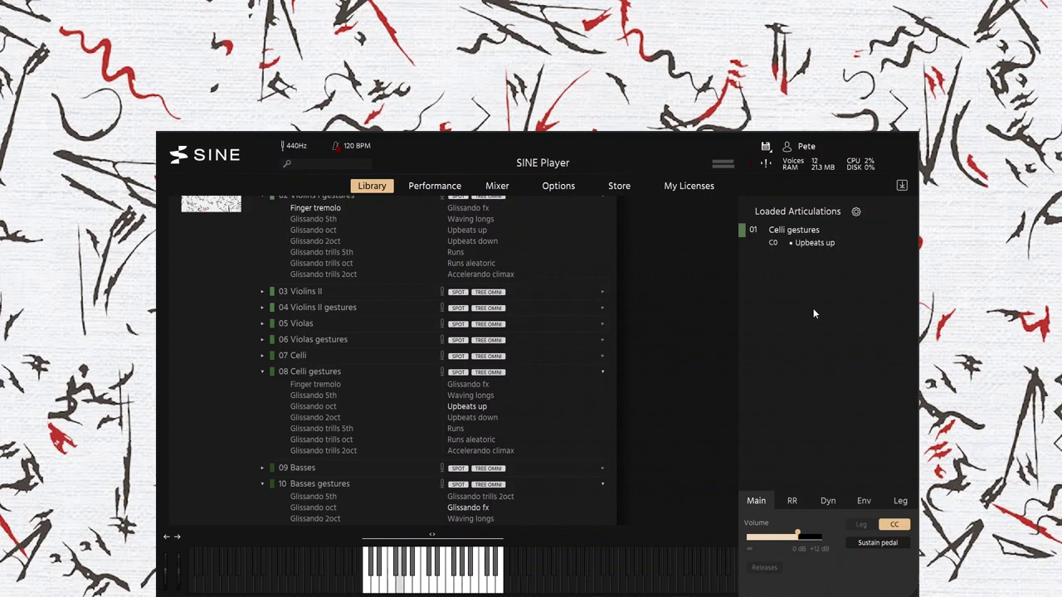
# Step: Replace Upbeats up with Glissando trills 2oct from 08 Celli gestures, and raise its volume slightly
pyautogui.rightClick(798, 239)
pyautogui.click(692, 317)
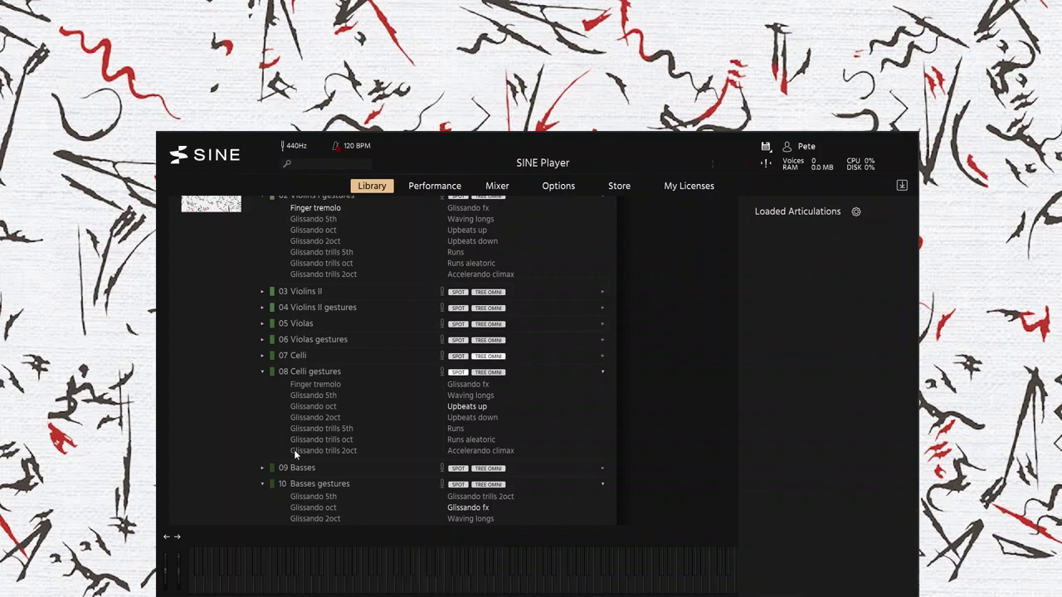
pyautogui.moveTo(326, 449); pyautogui.dragTo(786, 330)
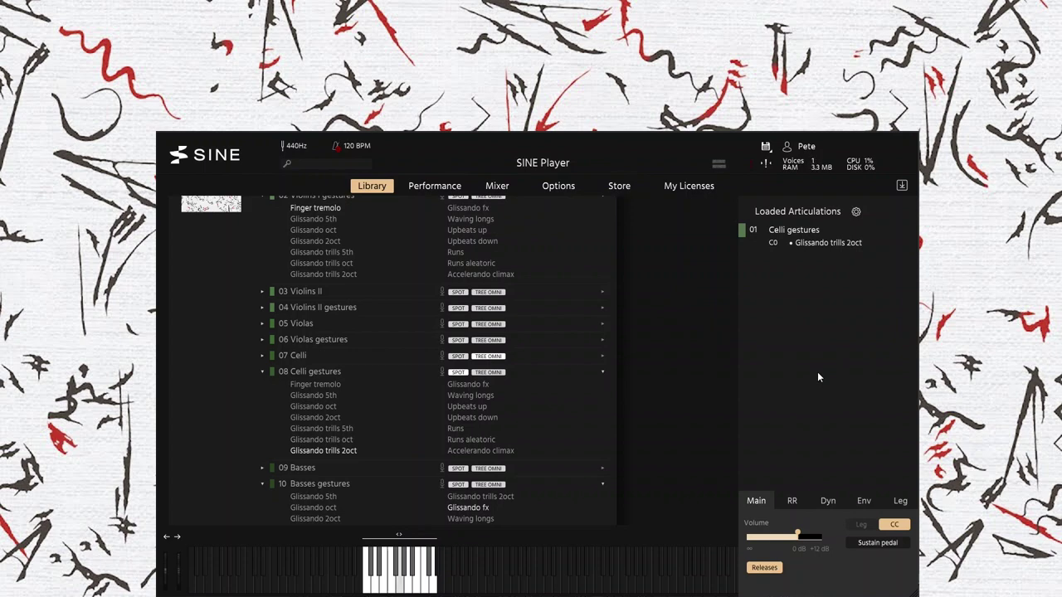
pyautogui.moveTo(799, 534); pyautogui.dragTo(809, 535)
# Step: Remove Celli gestures, collapsing its list, and load Glissando 5th from 10 Basses gestures to audition it
pyautogui.rightClick(793, 231)
pyautogui.click(711, 311)
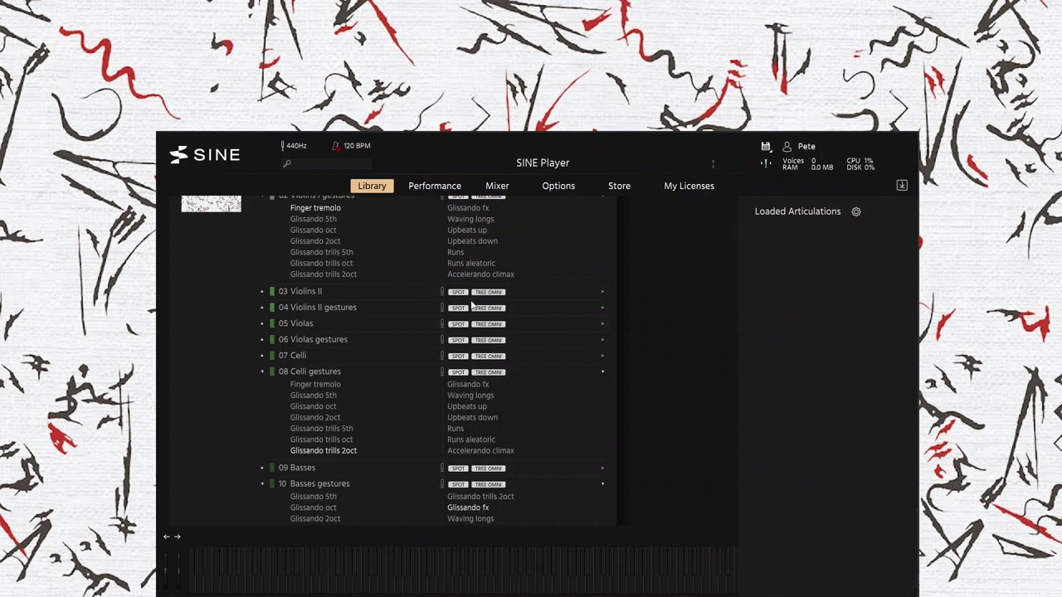
pyautogui.click(262, 372)
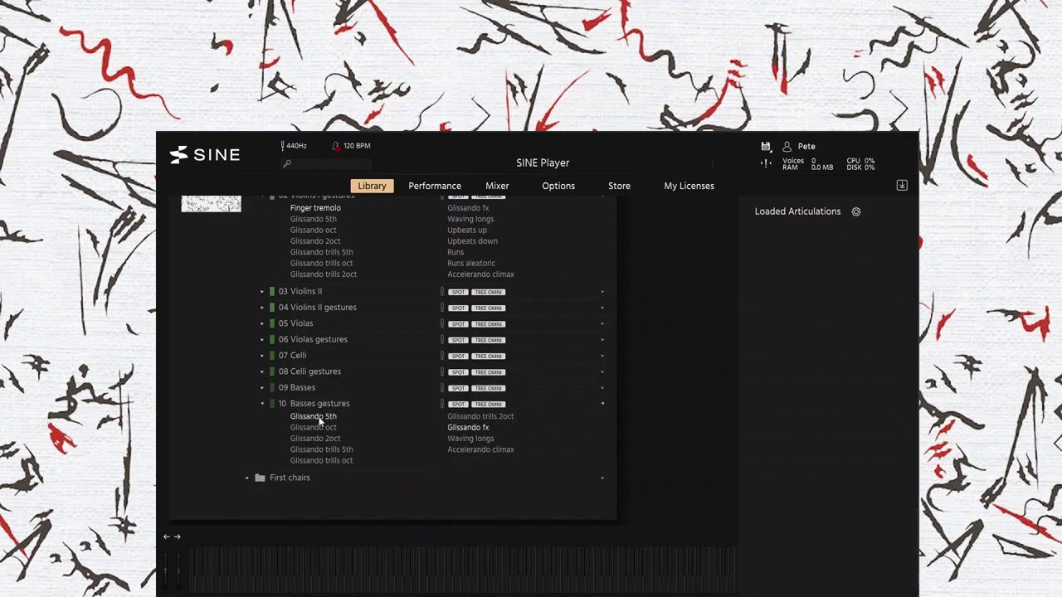
pyautogui.moveTo(315, 416); pyautogui.dragTo(790, 296)
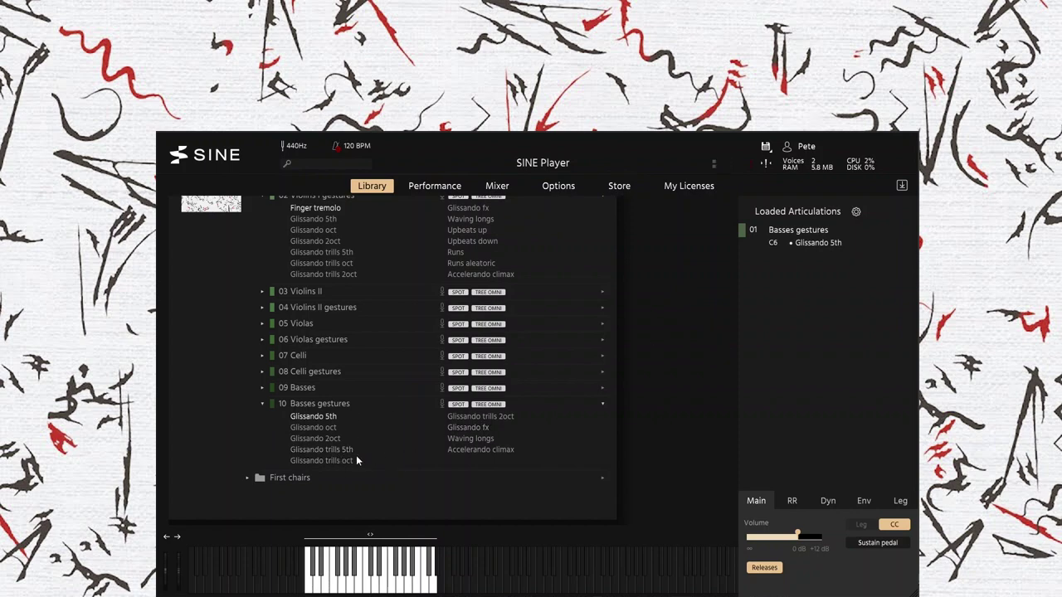
# Step: Replace the loaded Glissando 5th with Glissando trills oct from 10 Basses gestures to audition it
pyautogui.rightClick(788, 244)
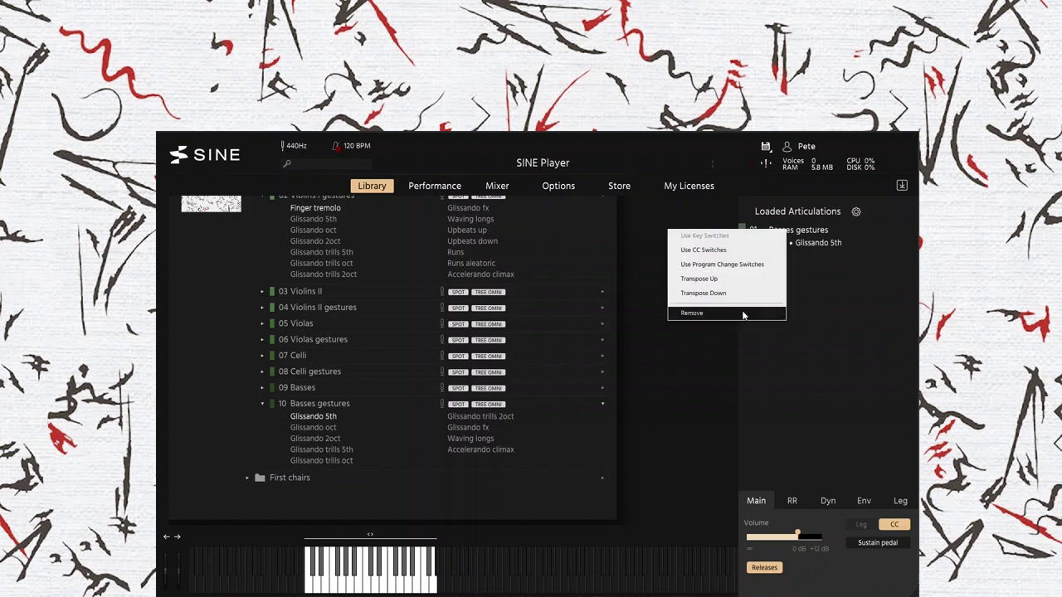
pyautogui.click(685, 313)
pyautogui.moveTo(335, 462); pyautogui.dragTo(759, 341)
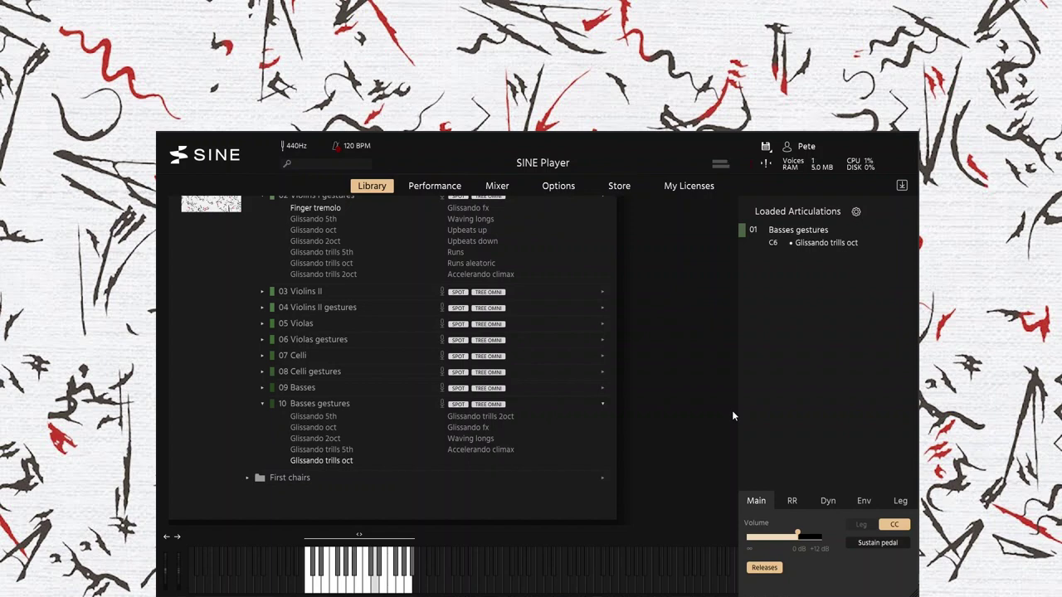
# Step: Replace Glissando trills oct with Accelerando climax from 10 Basses gestures to audition it, and collapse the Ensembles folder
pyautogui.rightClick(789, 237)
pyautogui.click(755, 311)
pyautogui.moveTo(466, 450); pyautogui.dragTo(800, 323)
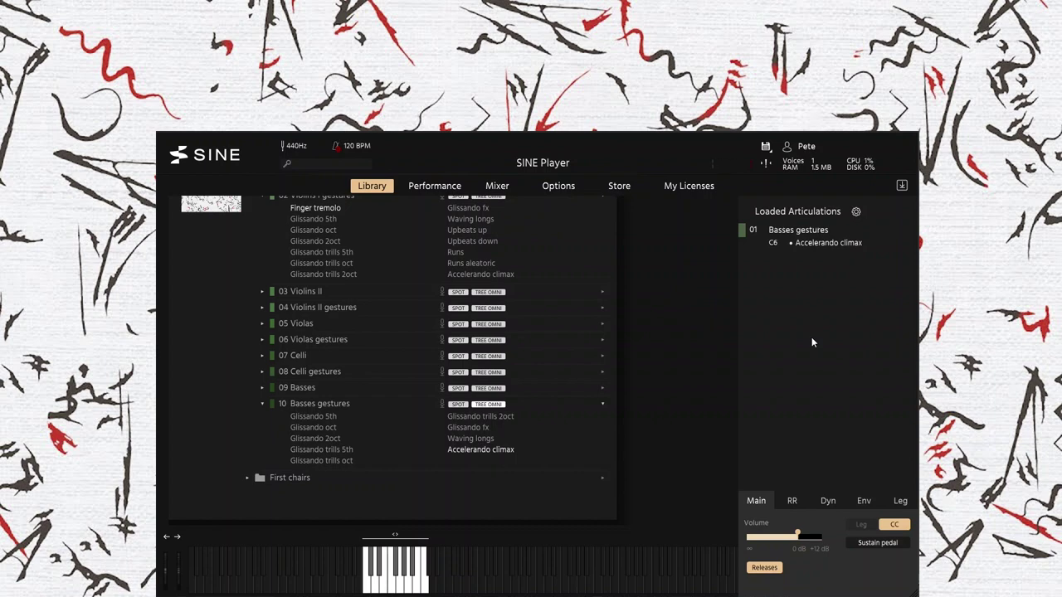
pyautogui.scroll(3, 435, 371)
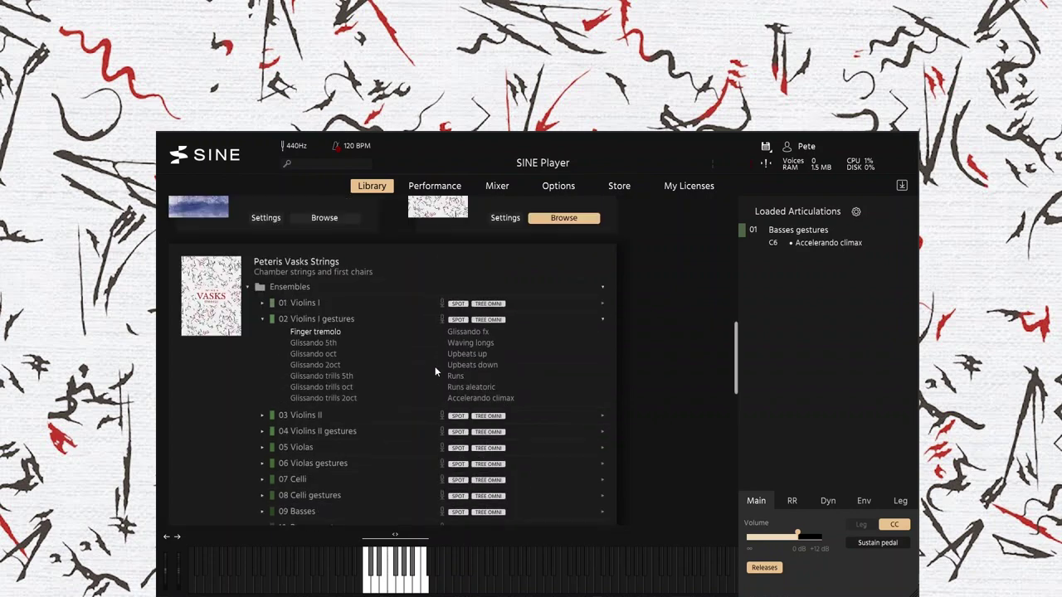
pyautogui.click(247, 288)
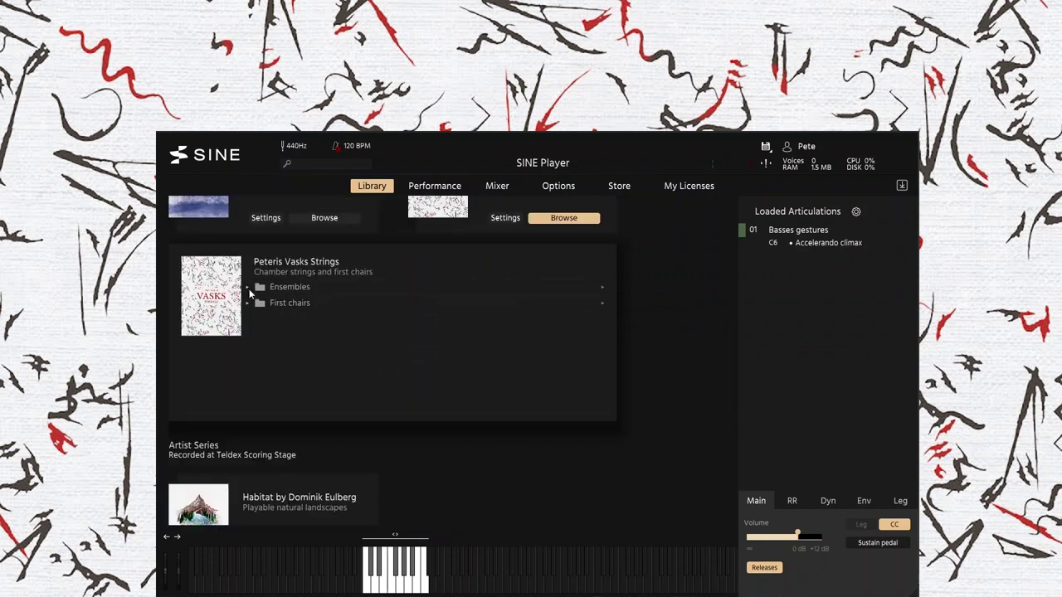
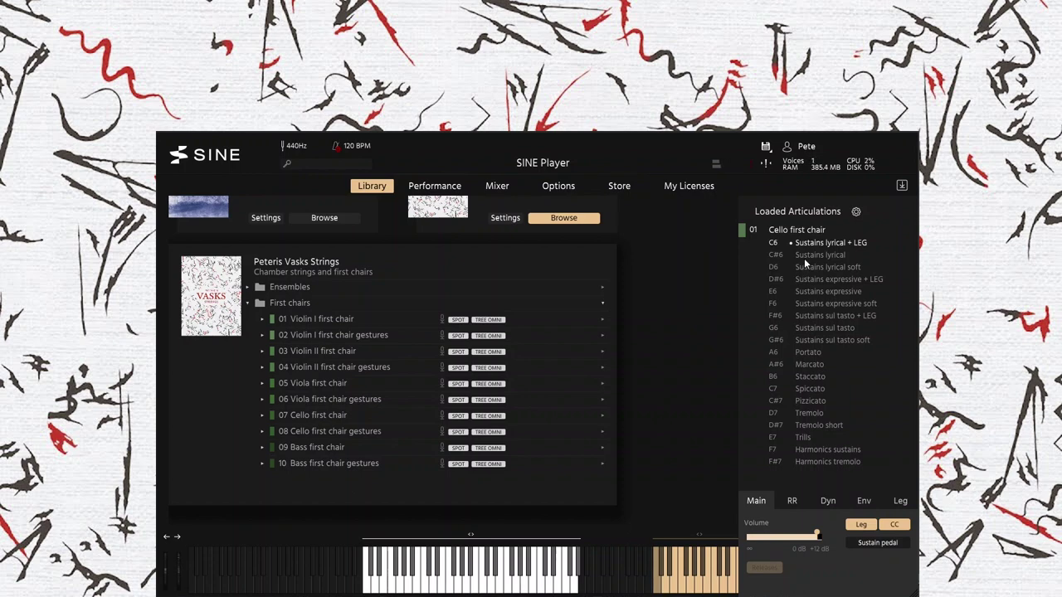
# Step: Audition the Cello first chair's Sustains lyrical soft, Sustains expressive + LEG and Sustains expressive articulations in turn
pyautogui.click(815, 267)
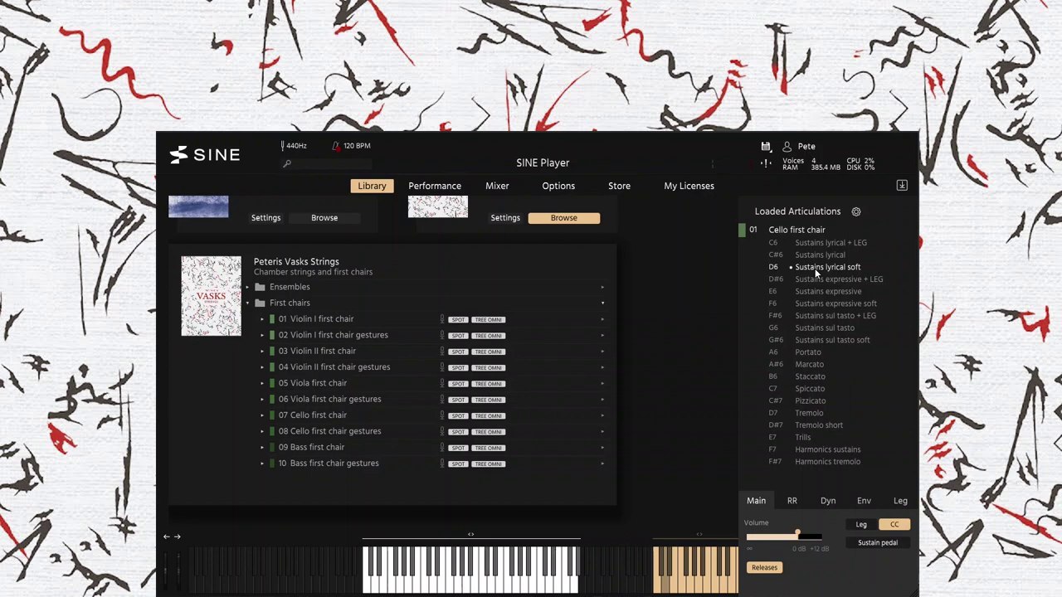
pyautogui.click(820, 281)
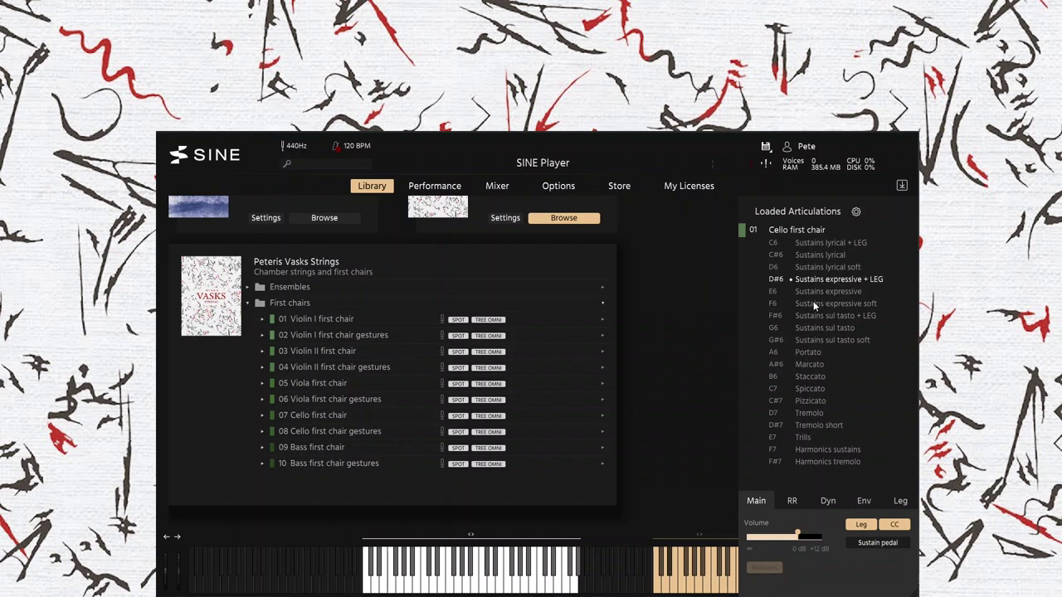
pyautogui.click(818, 294)
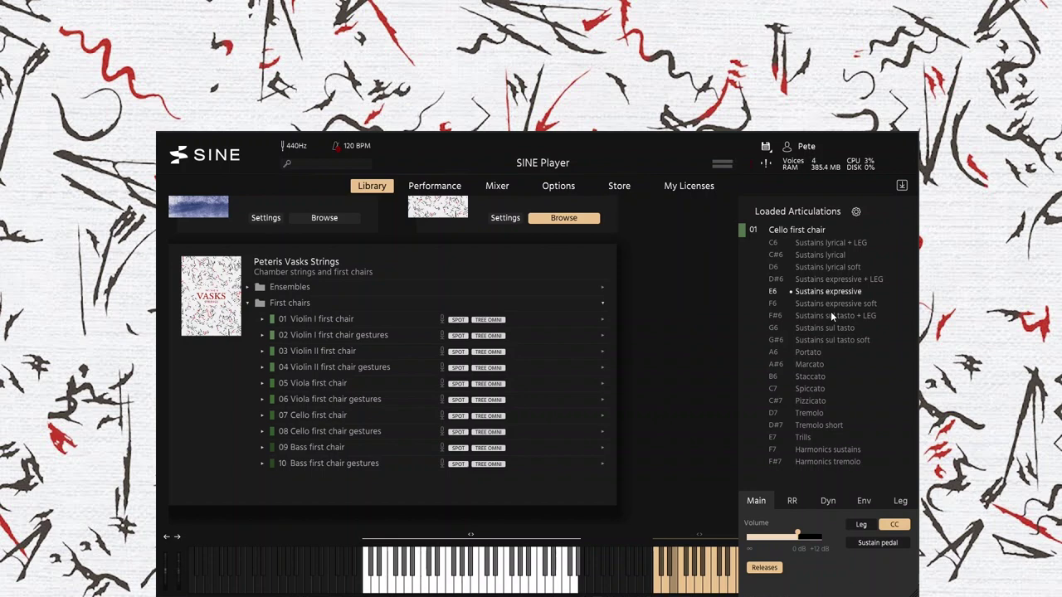
# Step: Audition the Cello first chair's Sustains sul tasto + LEG, Sustains sul tasto at raised volume, and Sustains sul tasto soft
pyautogui.click(829, 316)
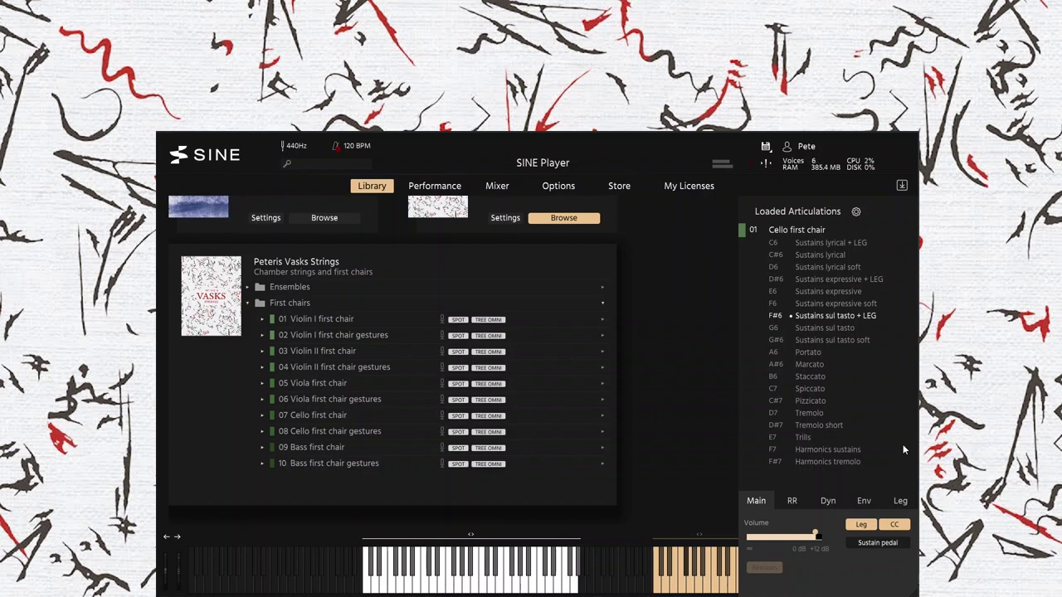
pyautogui.click(835, 329)
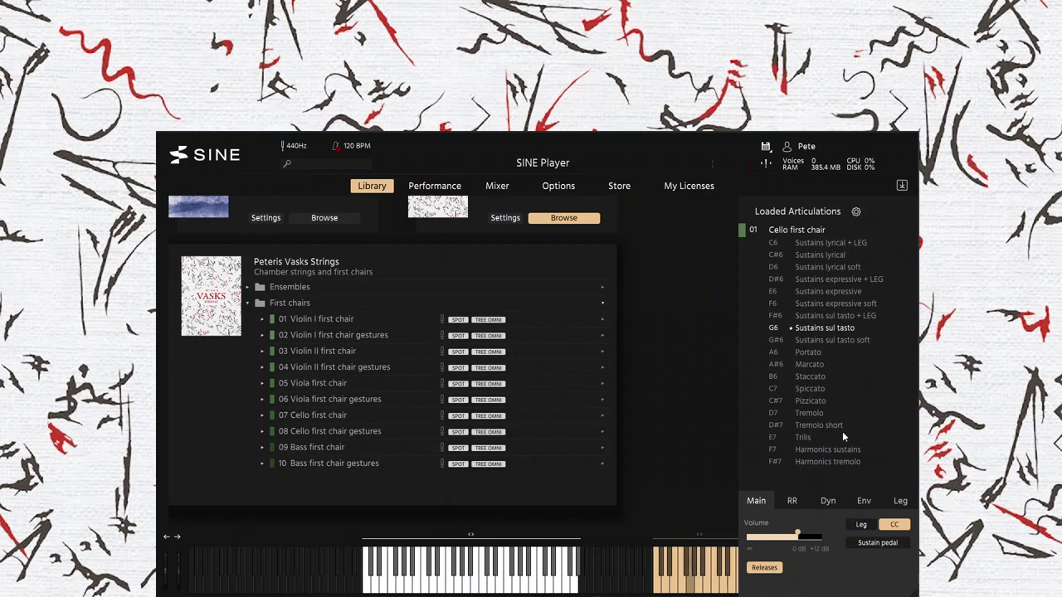
pyautogui.moveTo(797, 535); pyautogui.dragTo(812, 535)
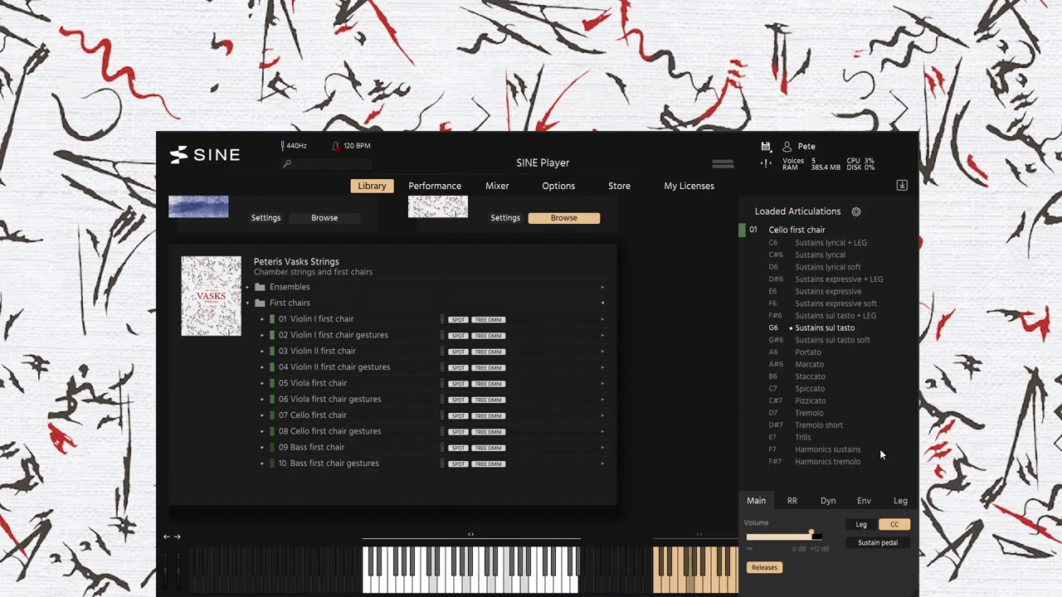
pyautogui.moveTo(812, 534); pyautogui.dragTo(819, 536)
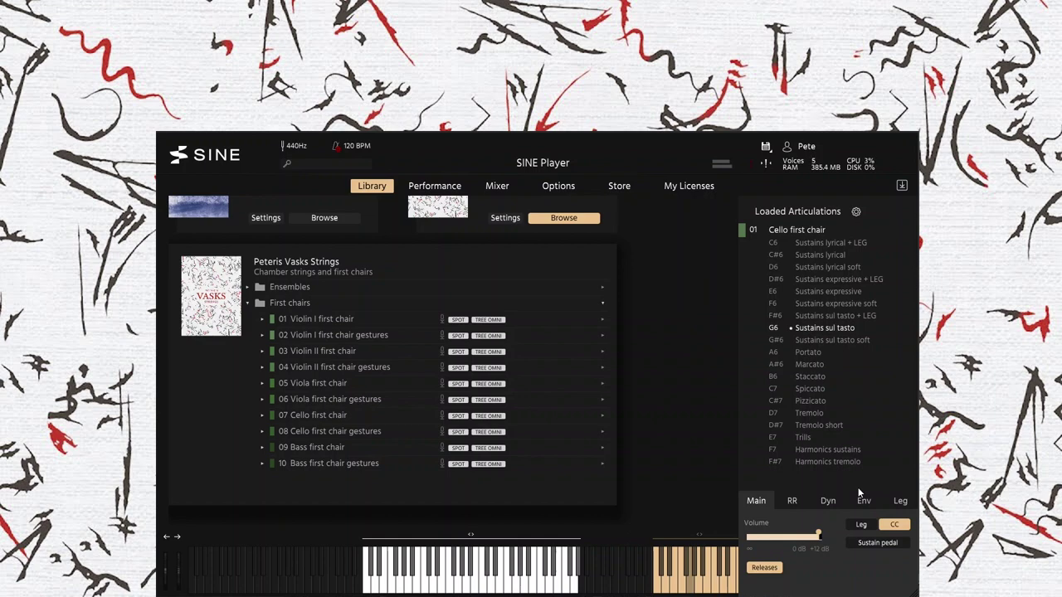
pyautogui.click(802, 341)
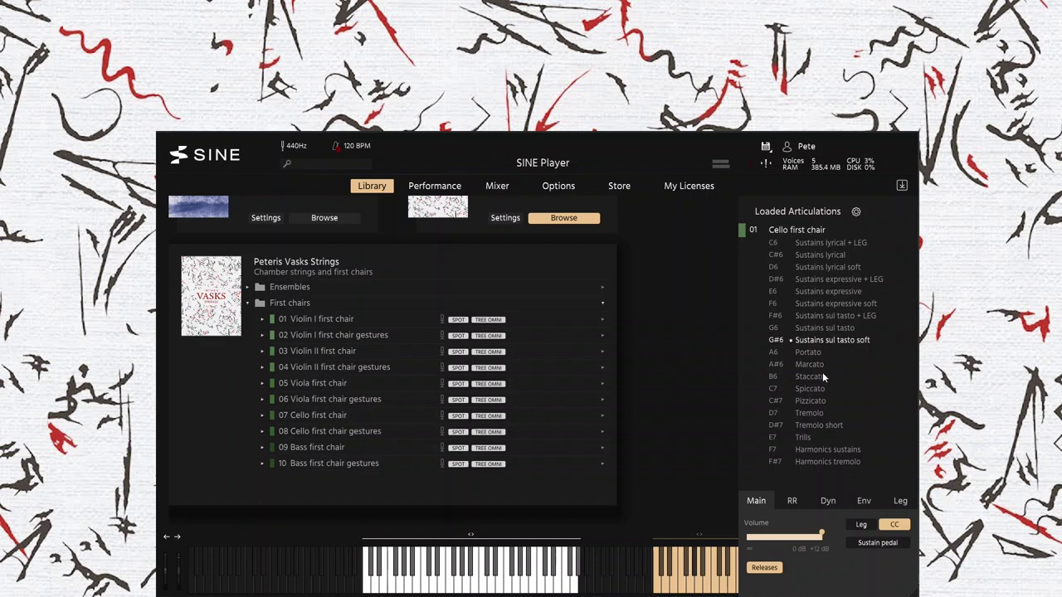
# Step: Audition the Cello first chair's Portato with its volume raised, followed by Marcato
pyautogui.click(809, 351)
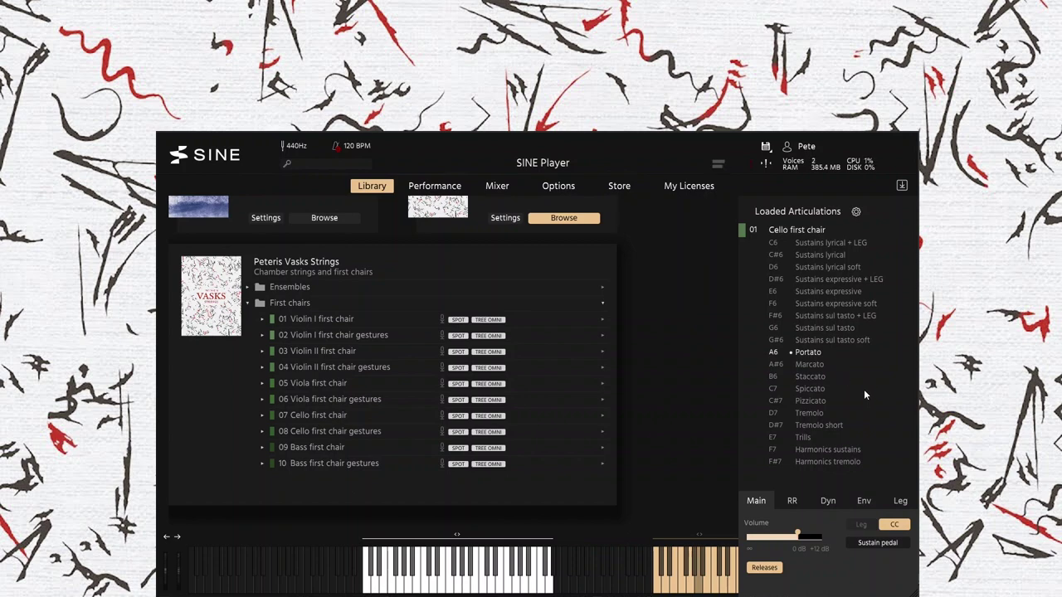
pyautogui.moveTo(798, 536); pyautogui.dragTo(813, 536)
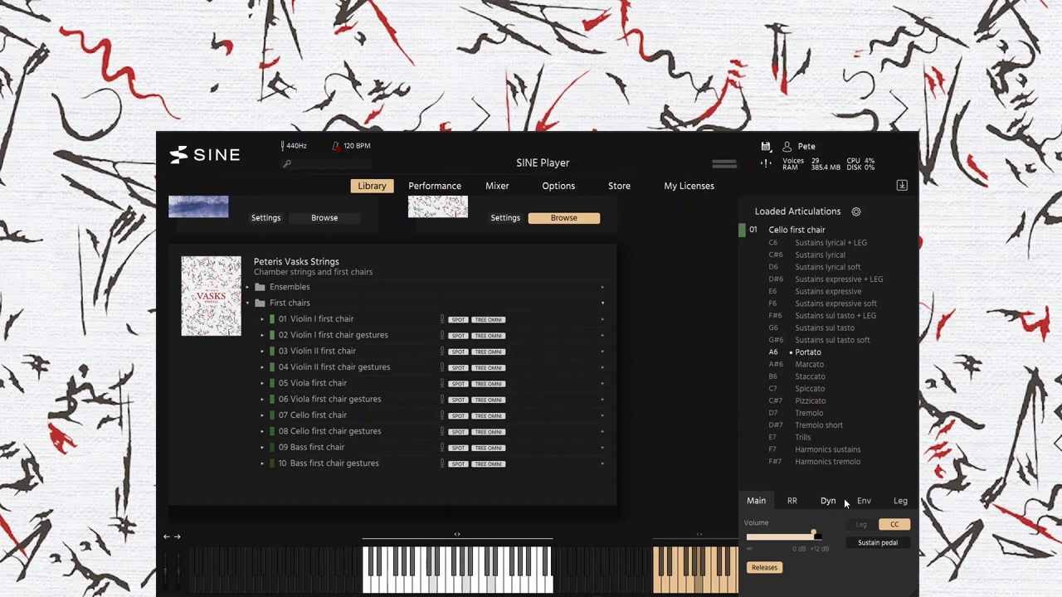
pyautogui.click(860, 367)
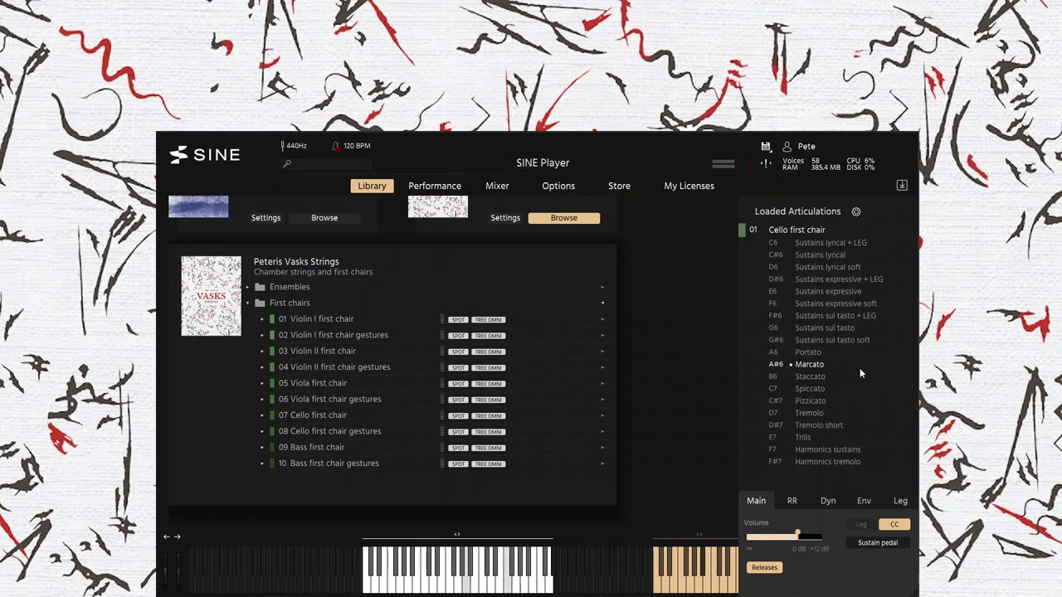
# Step: Audition the Cello first chair's Staccato with its volume raised slightly, followed by Spiccato
pyautogui.click(818, 377)
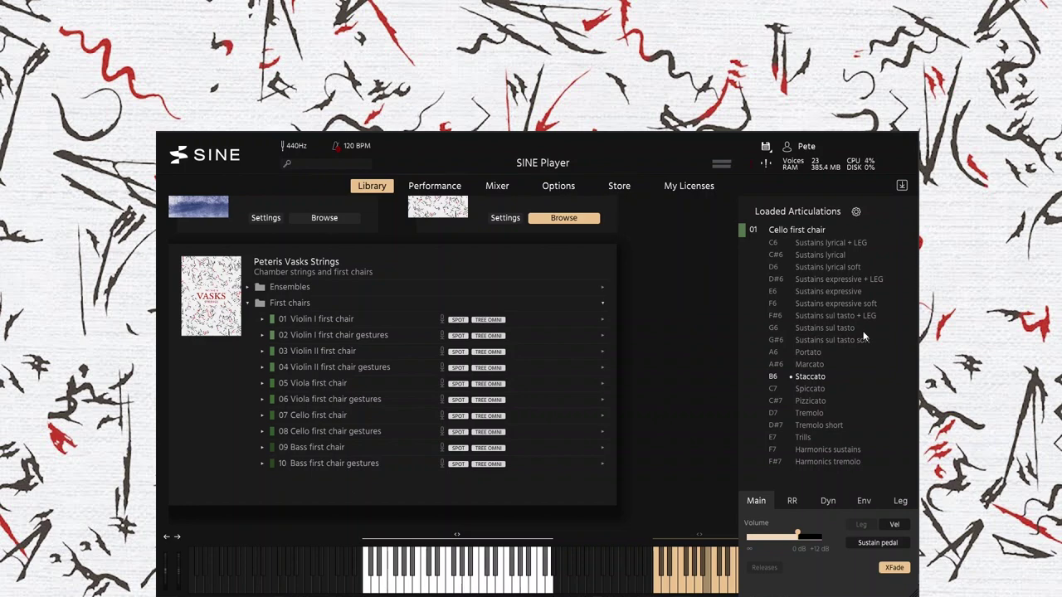
pyautogui.click(808, 538)
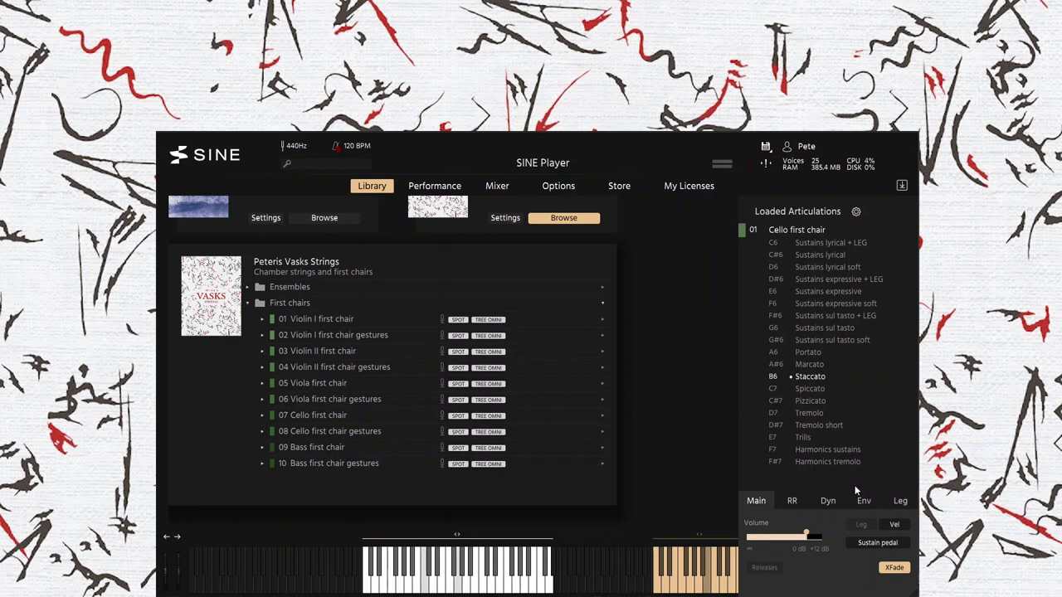
pyautogui.click(810, 390)
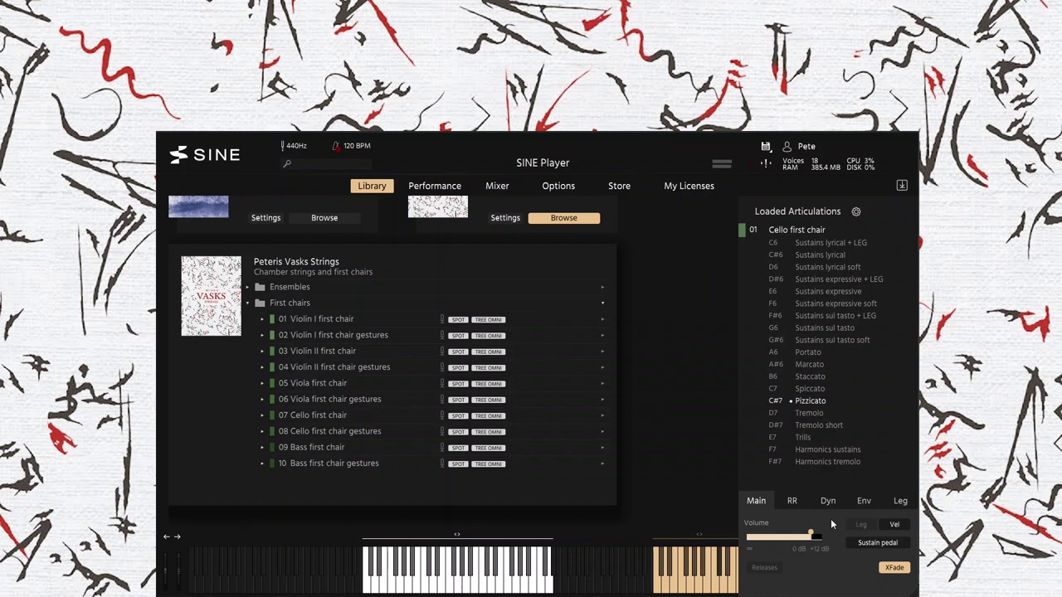
# Step: Audition the Cello first chair's Tremolo, Tremolo short with its volume raised, and Trills
pyautogui.click(813, 417)
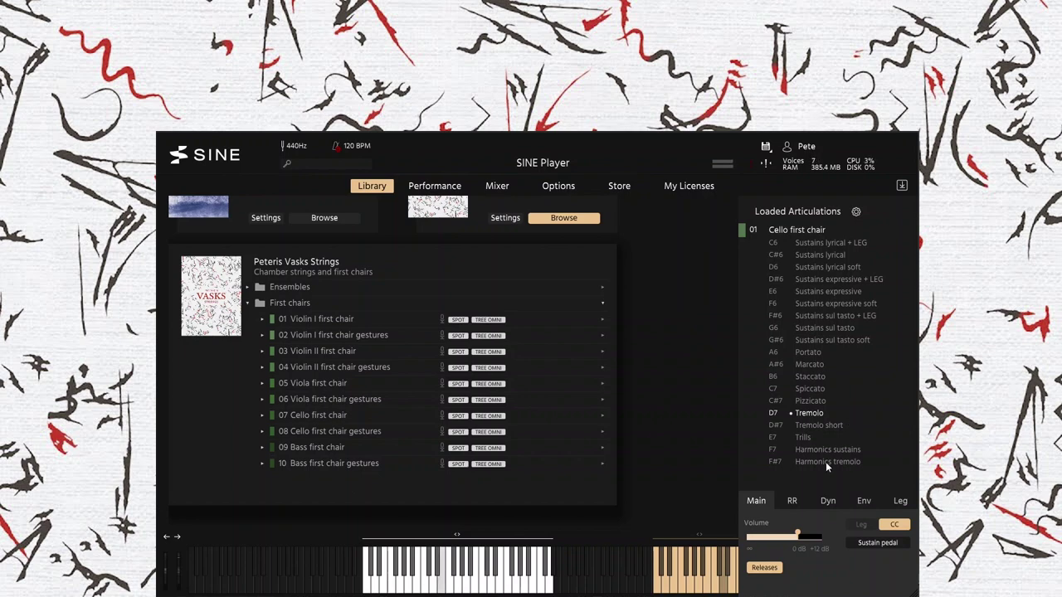
pyautogui.click(821, 428)
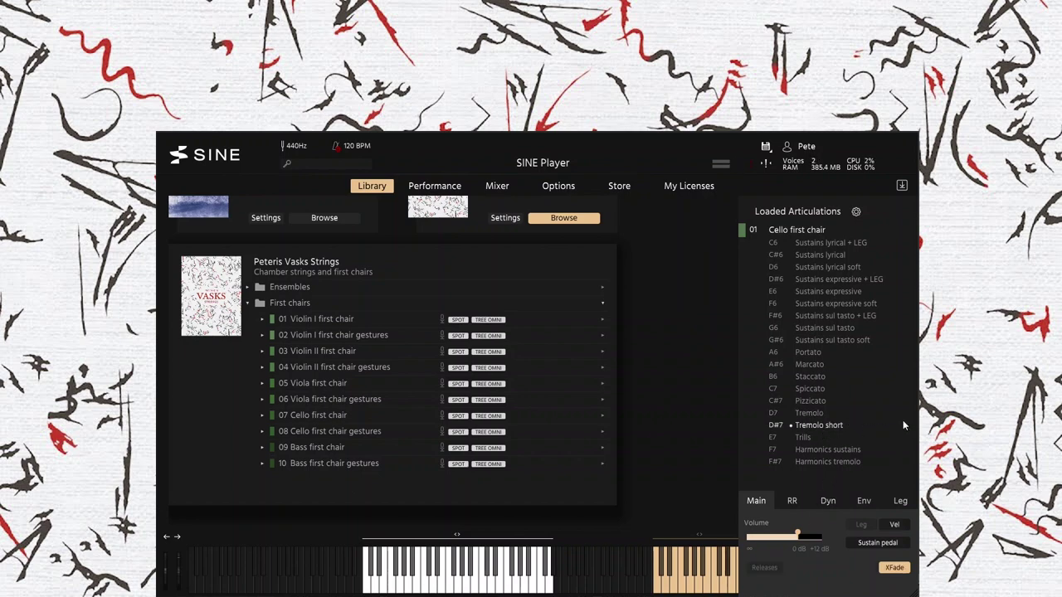
pyautogui.moveTo(797, 534); pyautogui.dragTo(814, 535)
pyautogui.click(809, 440)
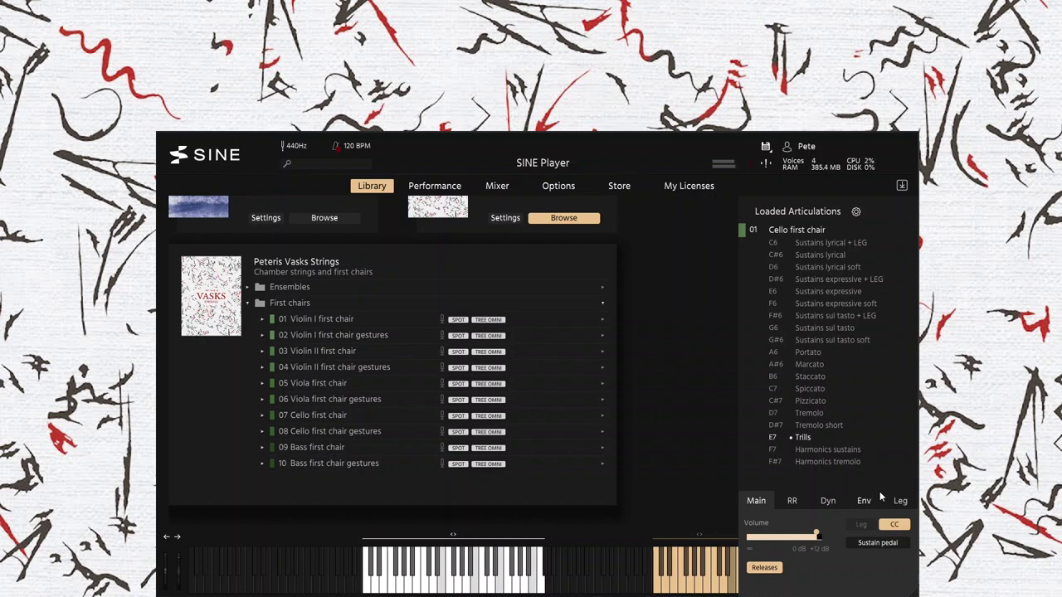
# Step: Audition the Cello first chair's Harmonics sustains at maximum volume, followed by Harmonics tremolo
pyautogui.click(846, 449)
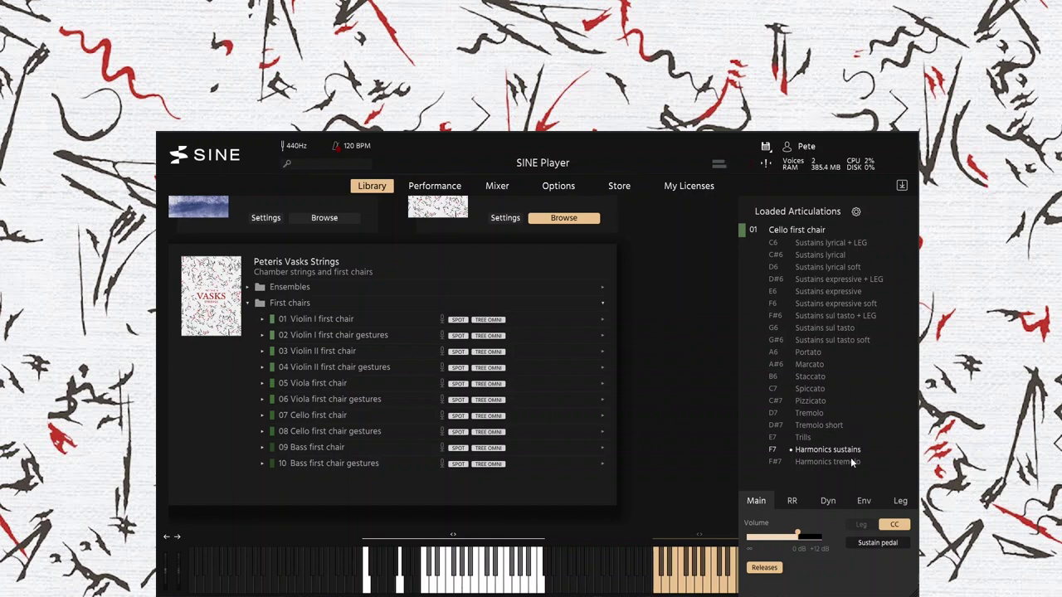
pyautogui.moveTo(806, 540); pyautogui.dragTo(830, 538)
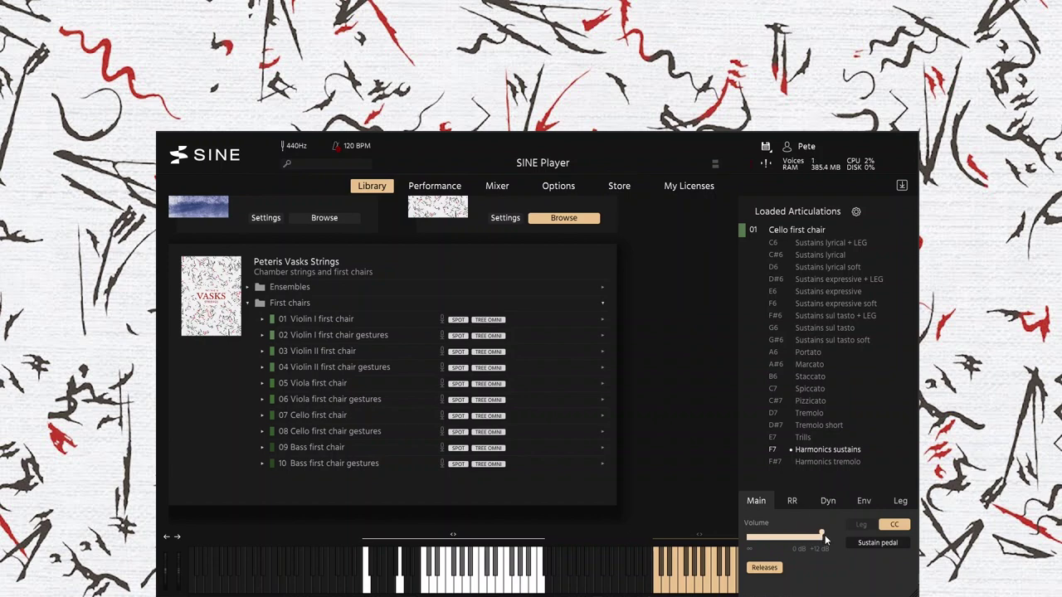
pyautogui.click(853, 463)
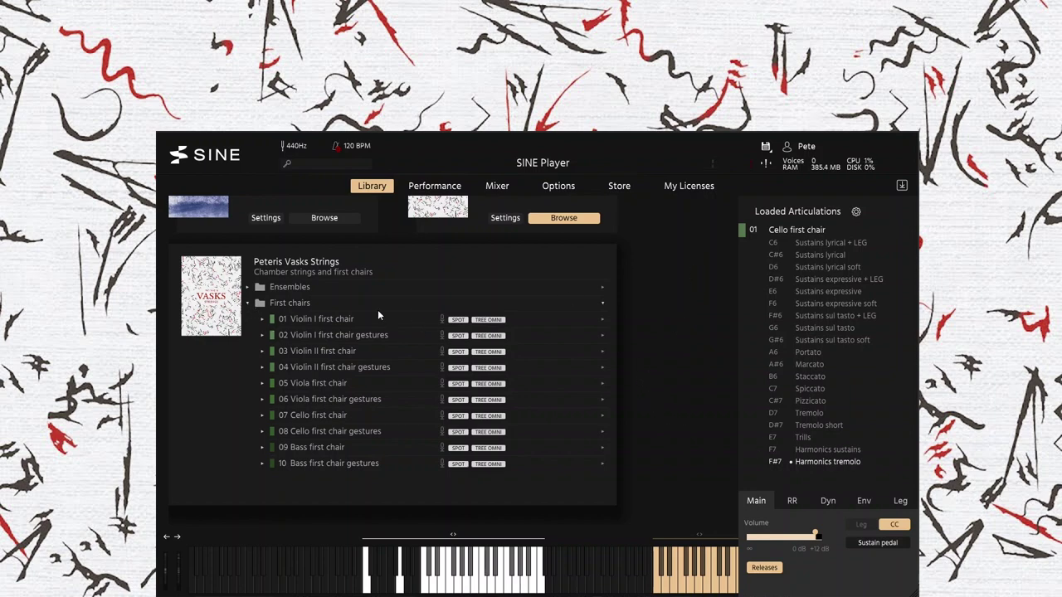
# Step: Replace the loaded Cello first chair with the full 01 Violin I first chair instrument, expanding its articulation list
pyautogui.rightClick(727, 238)
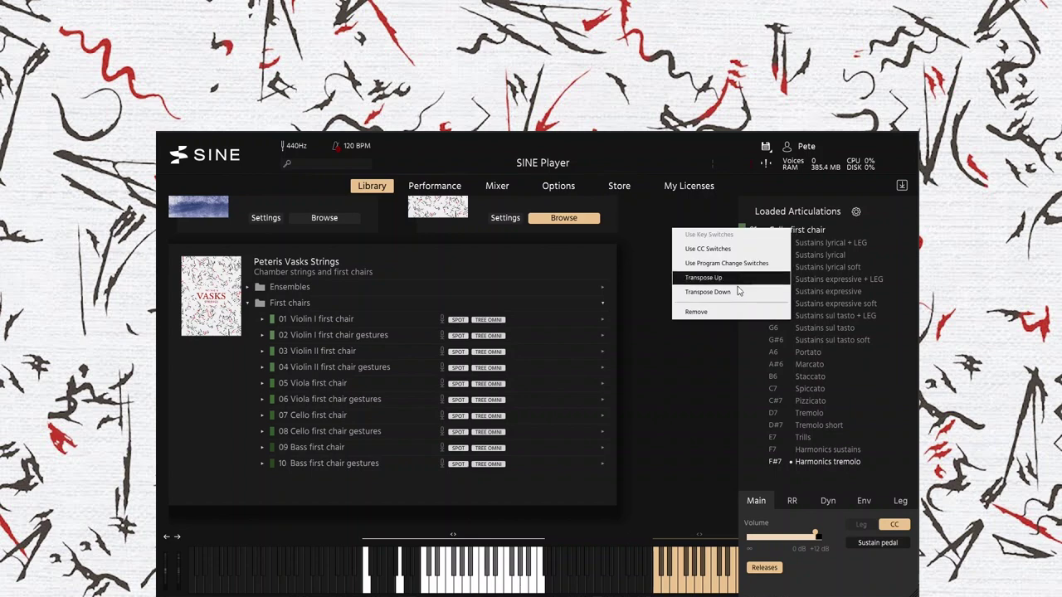
pyautogui.click(726, 305)
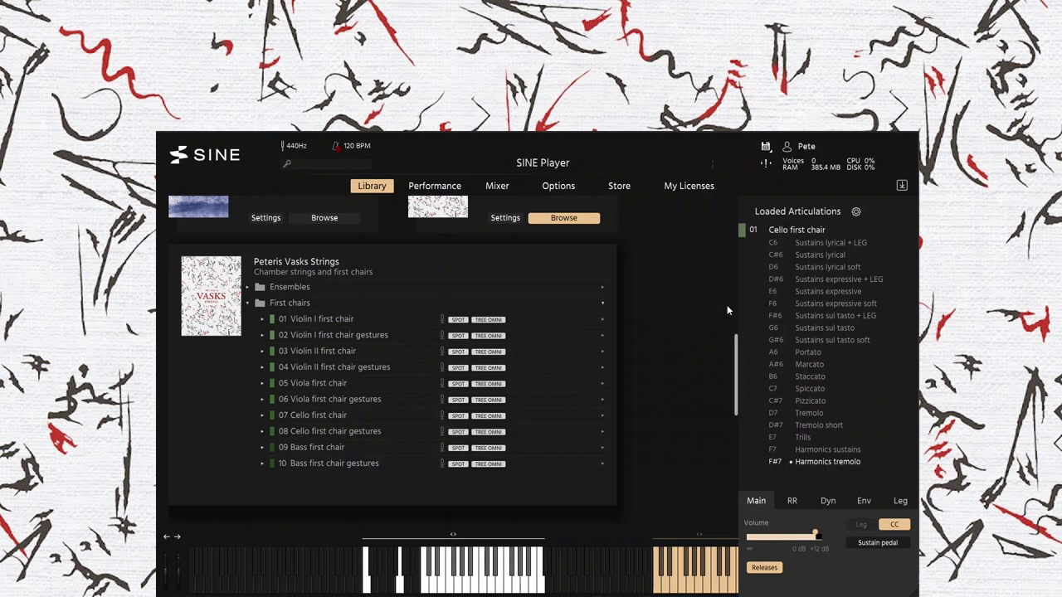
pyautogui.click(263, 320)
pyautogui.moveTo(315, 320); pyautogui.dragTo(761, 284)
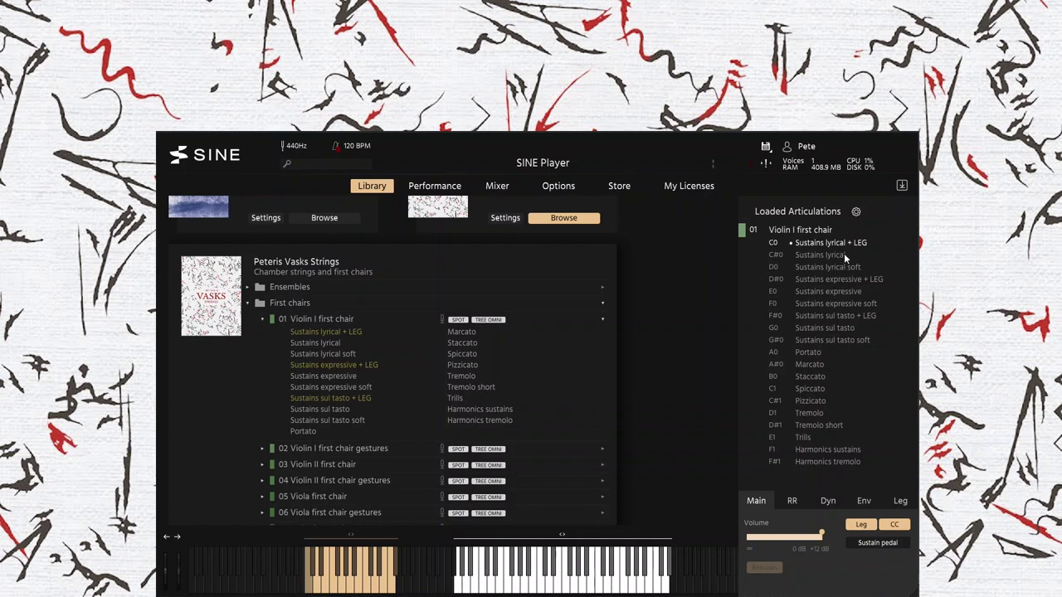
# Step: Audition the Violin I first chair's Sustains expressive + LEG, Sustains sul tasto + LEG, Staccato, Spiccato at raised volume, and Tremolo
pyautogui.click(842, 280)
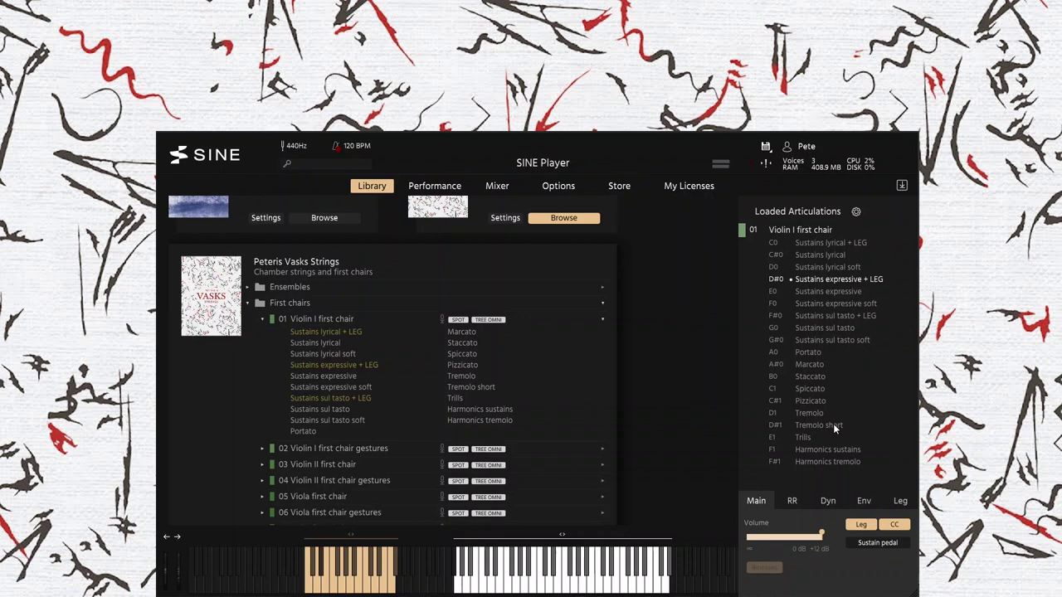
pyautogui.click(839, 314)
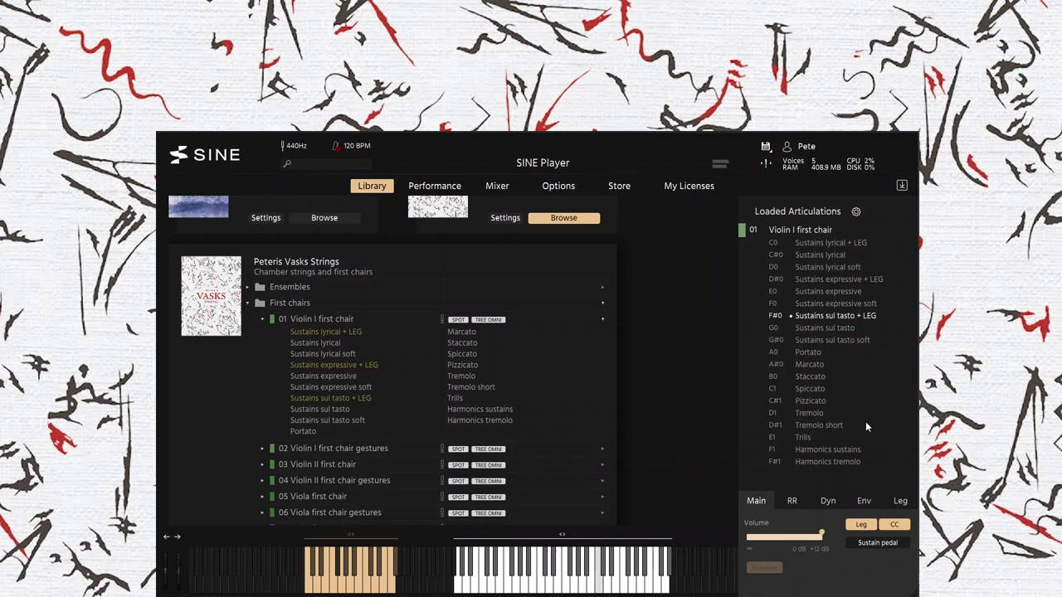
pyautogui.click(810, 377)
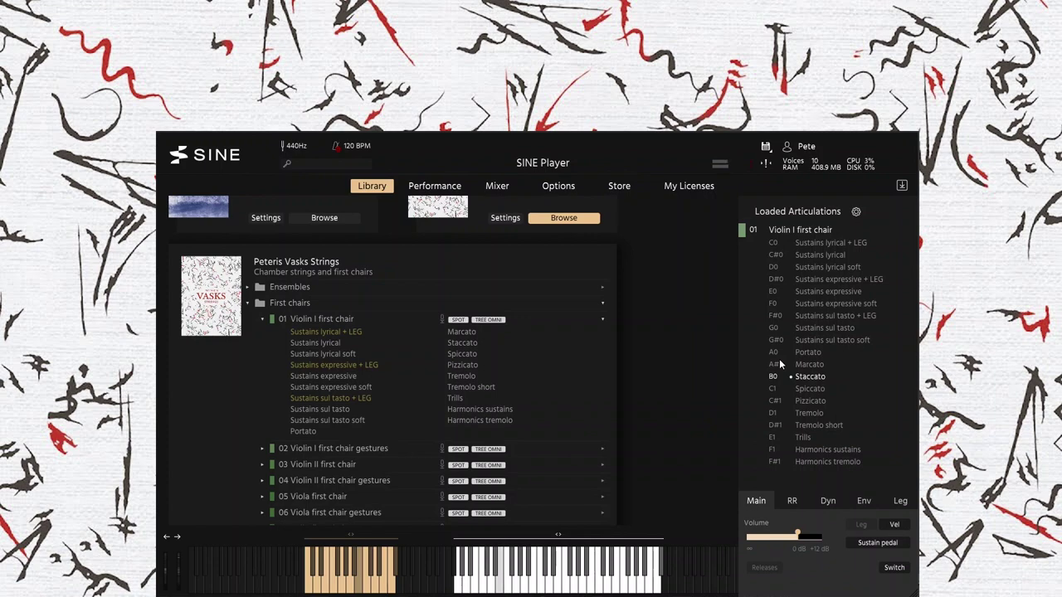
pyautogui.click(803, 387)
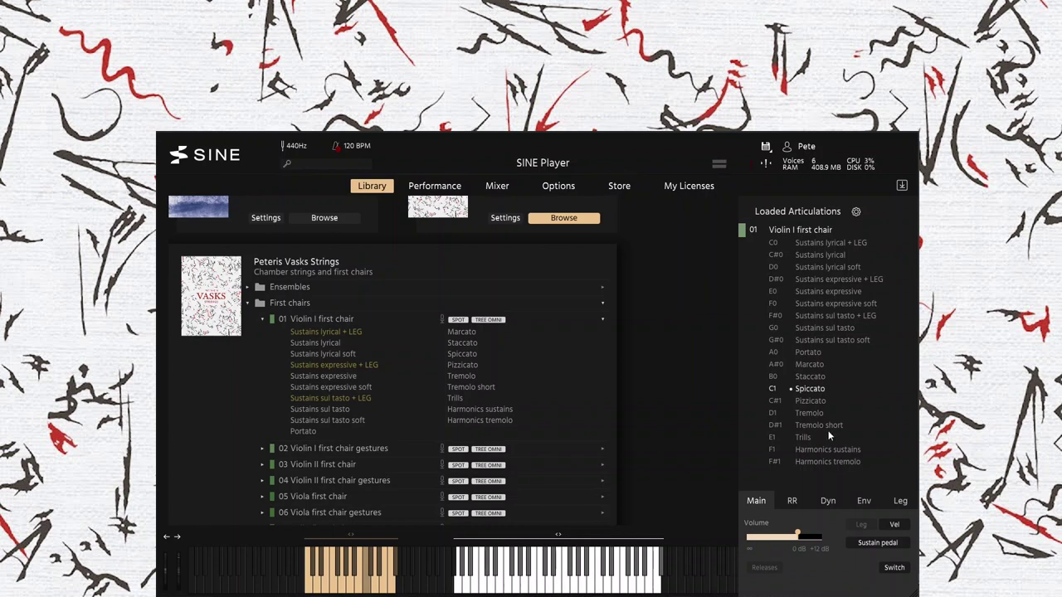
pyautogui.click(819, 537)
pyautogui.click(817, 413)
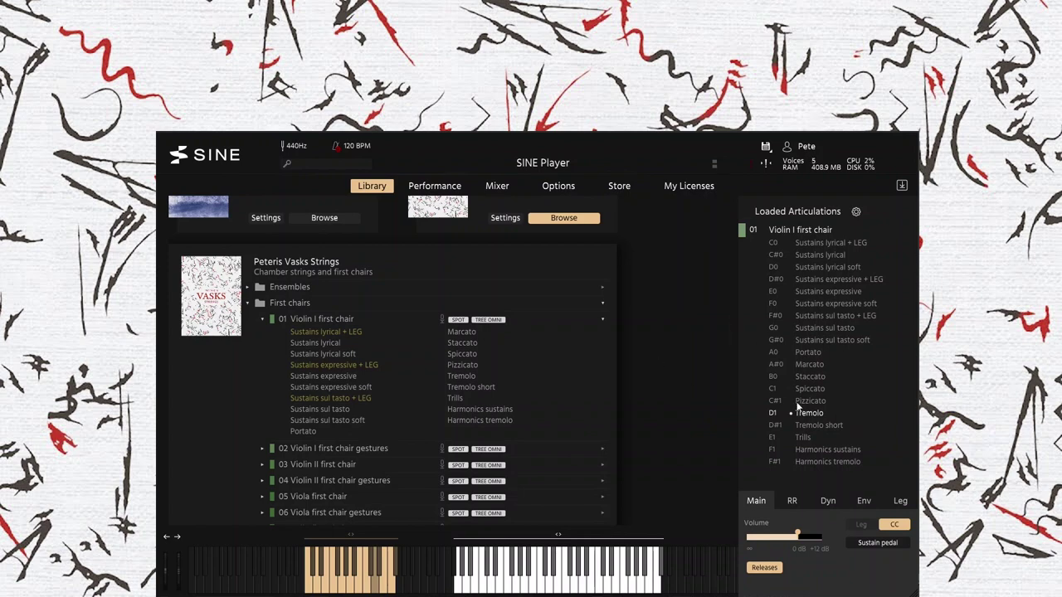
# Step: Replace Violin I first chair with Sustains lyrical + LEG from 03 Violin II first chair, and raise its volume
pyautogui.click(263, 319)
pyautogui.click(263, 352)
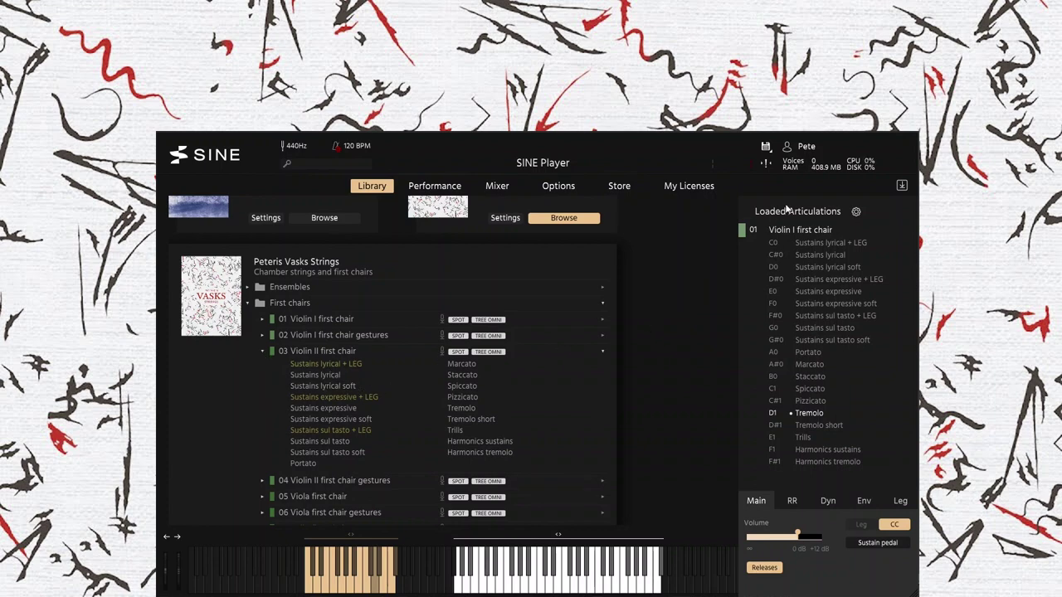
pyautogui.rightClick(790, 232)
pyautogui.click(709, 317)
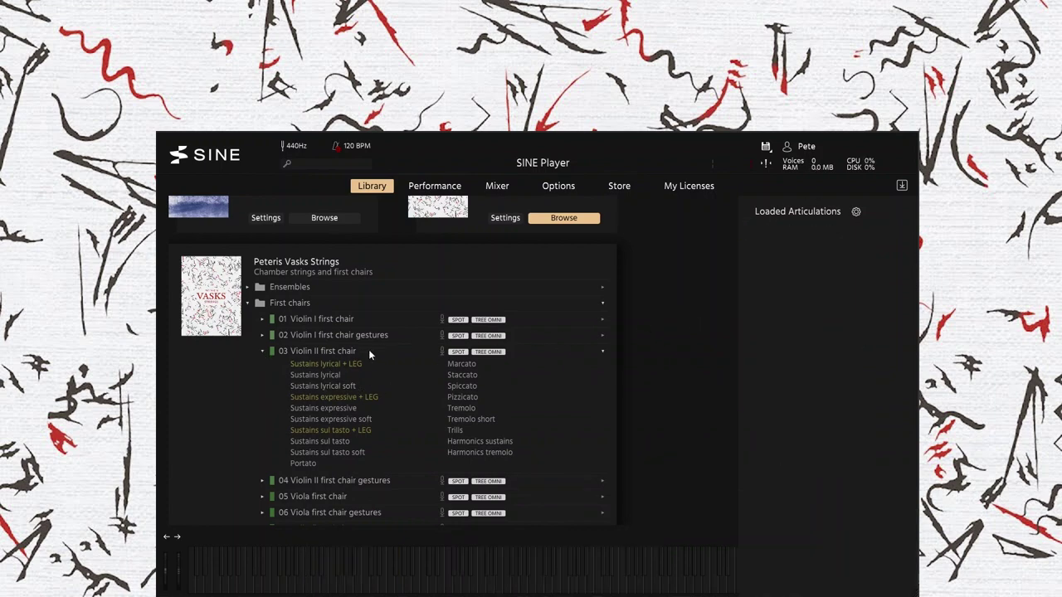
pyautogui.moveTo(352, 362); pyautogui.dragTo(772, 298)
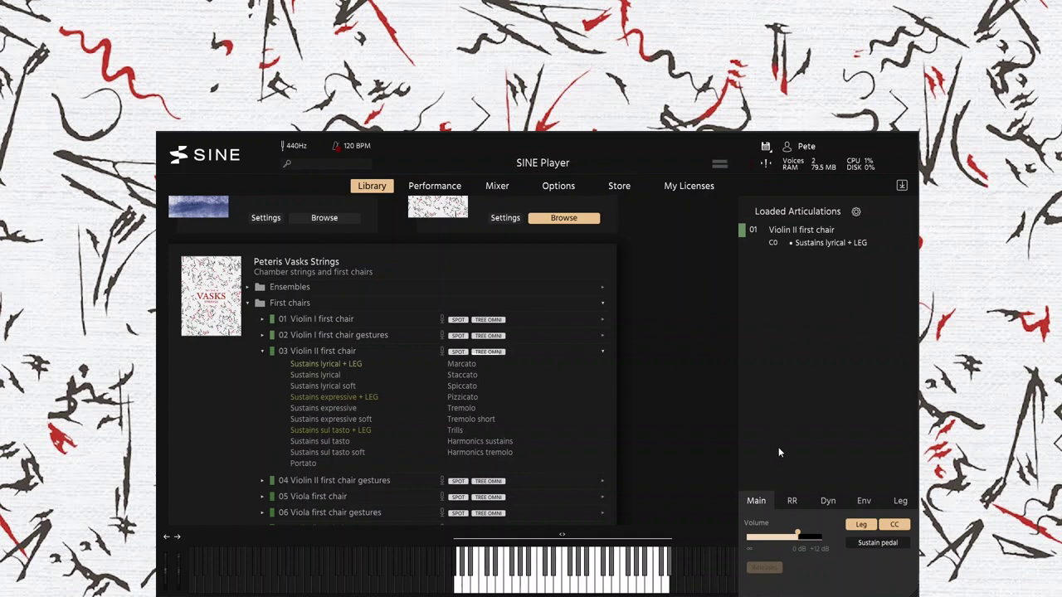
pyautogui.moveTo(798, 535); pyautogui.dragTo(818, 535)
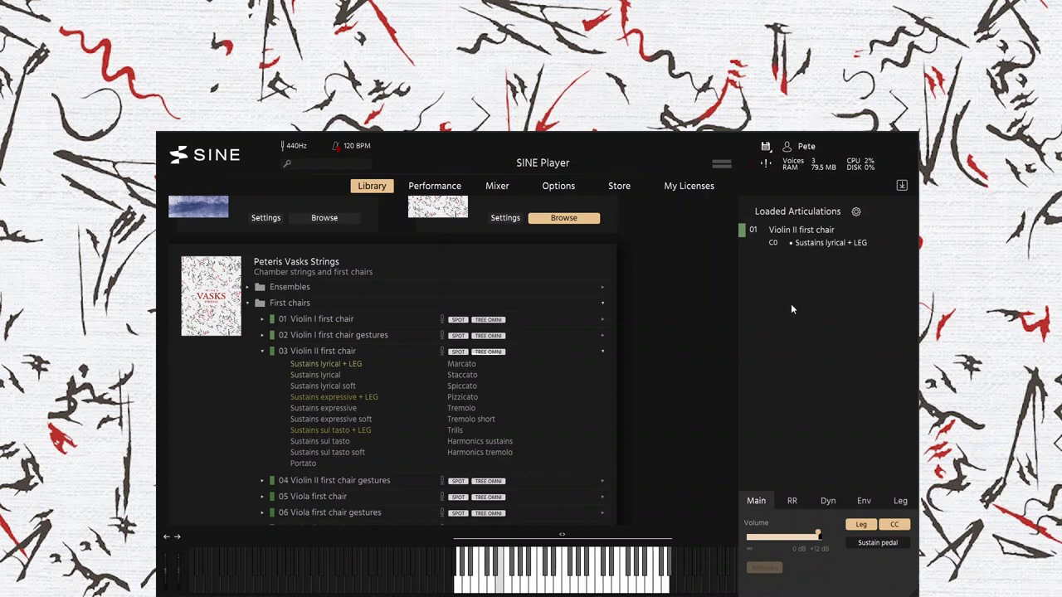
# Step: Replace Sustains lyrical + LEG with Sustains sul tasto + LEG from 03 Violin II first chair to audition it, and collapse the list
pyautogui.rightClick(780, 232)
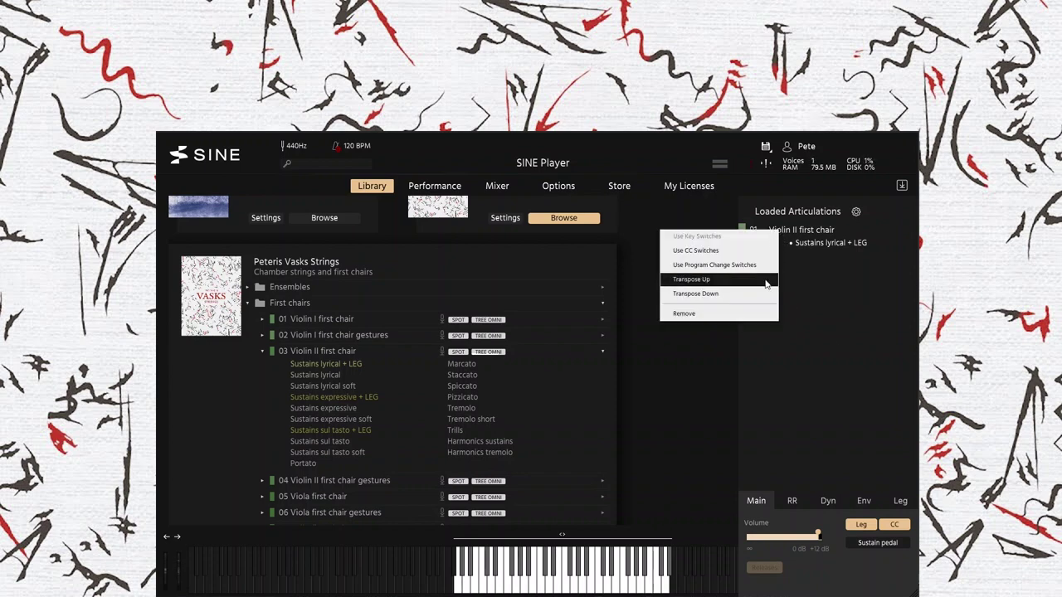
pyautogui.click(734, 313)
pyautogui.moveTo(356, 429); pyautogui.dragTo(751, 292)
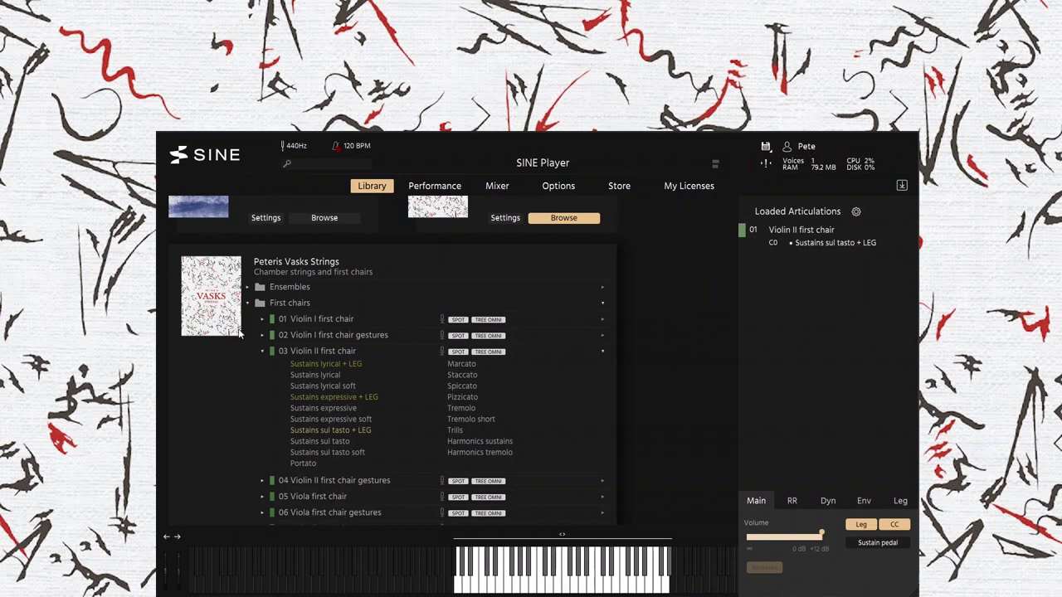
pyautogui.click(262, 351)
pyautogui.scroll(-1, 283, 422)
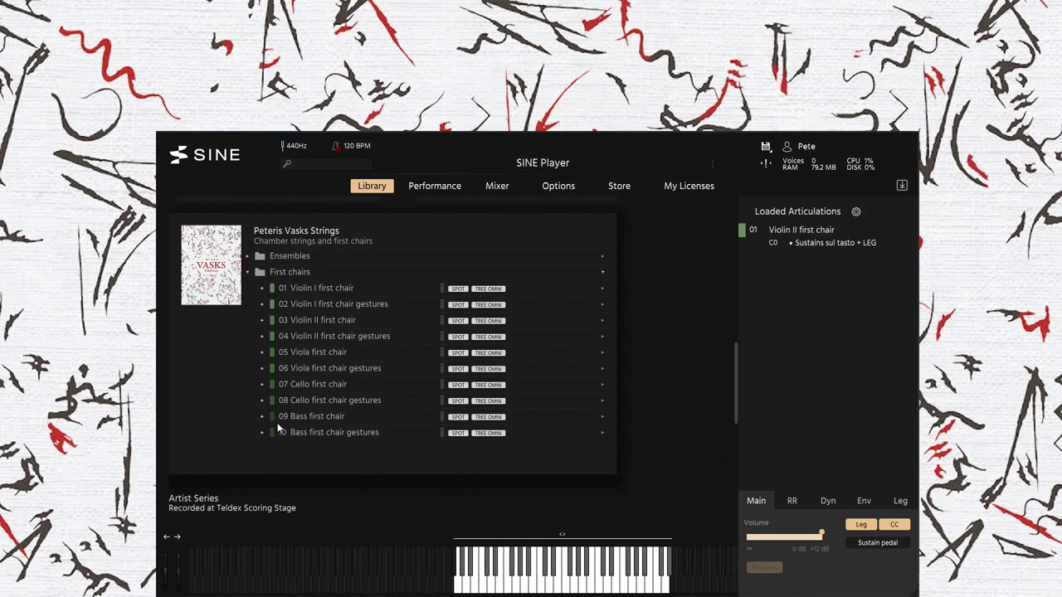
# Step: Replace the loaded Violin II first chair with Sustains lyrical + LEG from 09 Bass first chair to audition it
pyautogui.click(262, 416)
pyautogui.rightClick(770, 235)
pyautogui.click(709, 312)
pyautogui.moveTo(333, 429); pyautogui.dragTo(791, 305)
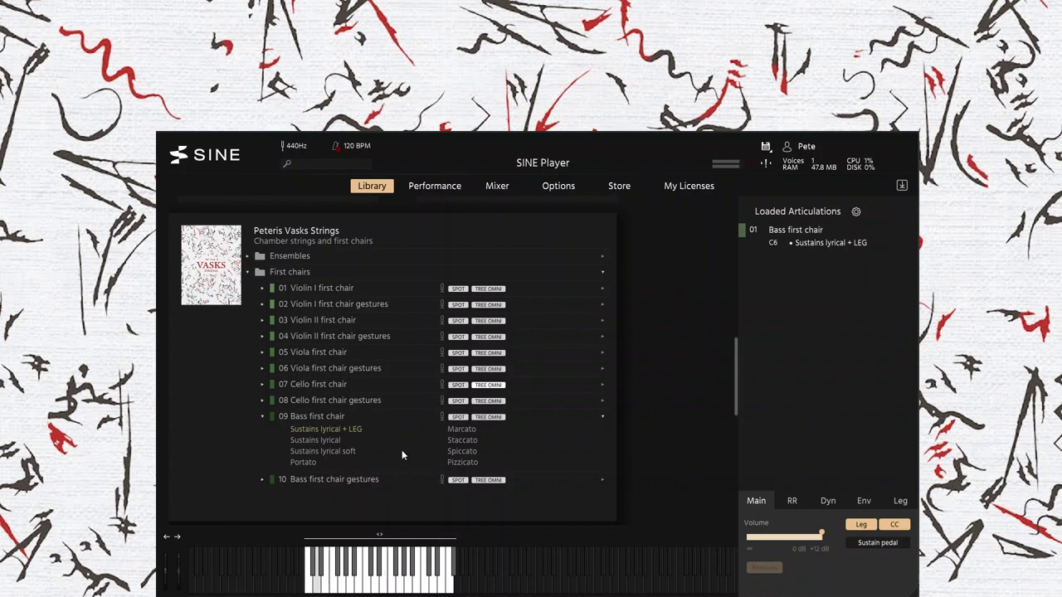
# Step: Replace Sustains lyrical + LEG with the Bass first chair's Spiccato to audition it, and collapse the instrument's articulation list
pyautogui.click(322, 454)
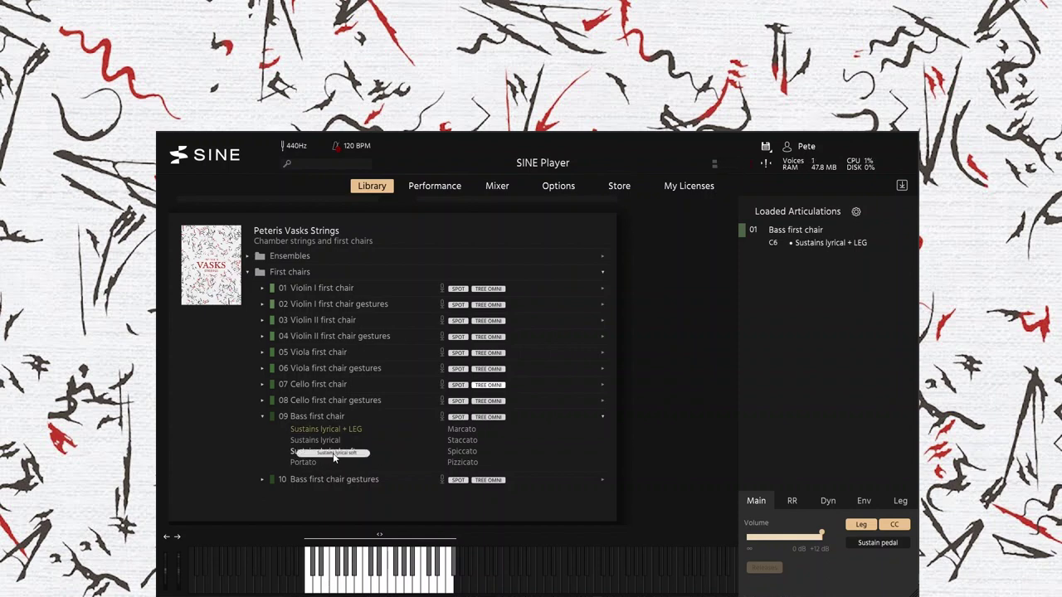
pyautogui.rightClick(781, 233)
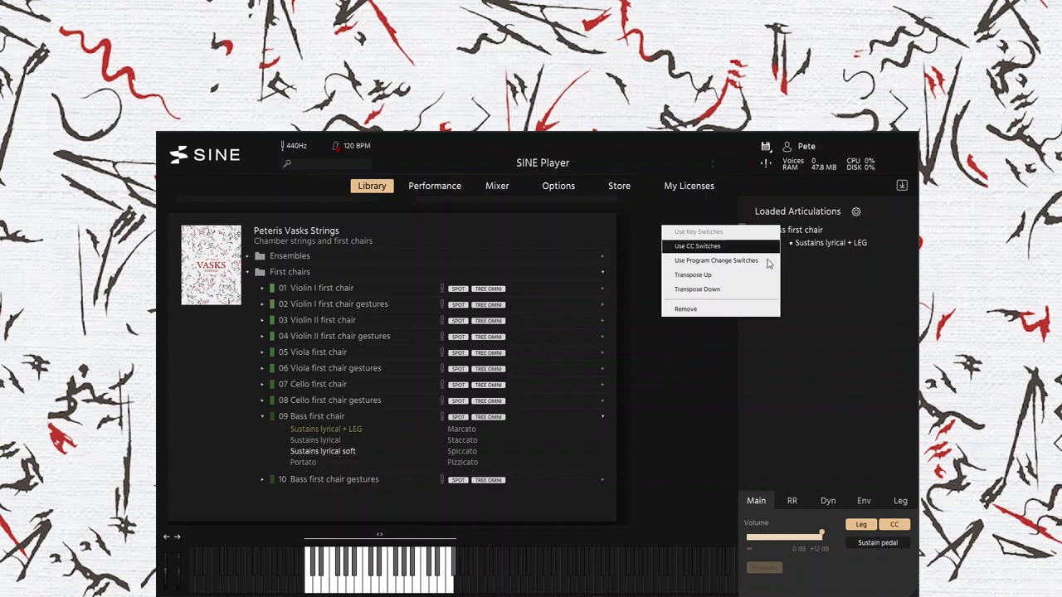
pyautogui.click(705, 310)
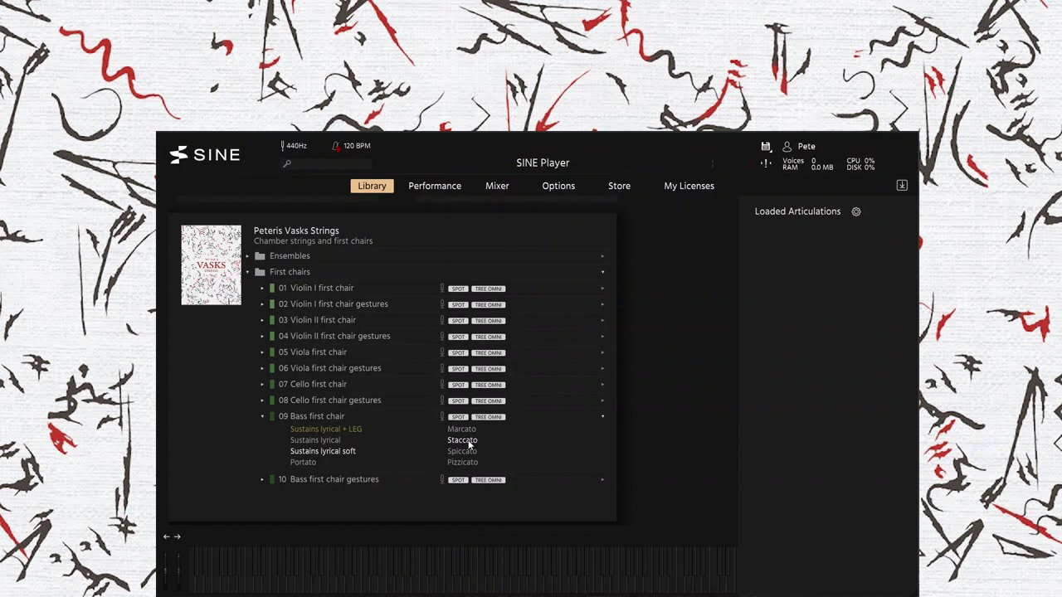
pyautogui.moveTo(467, 452); pyautogui.dragTo(797, 343)
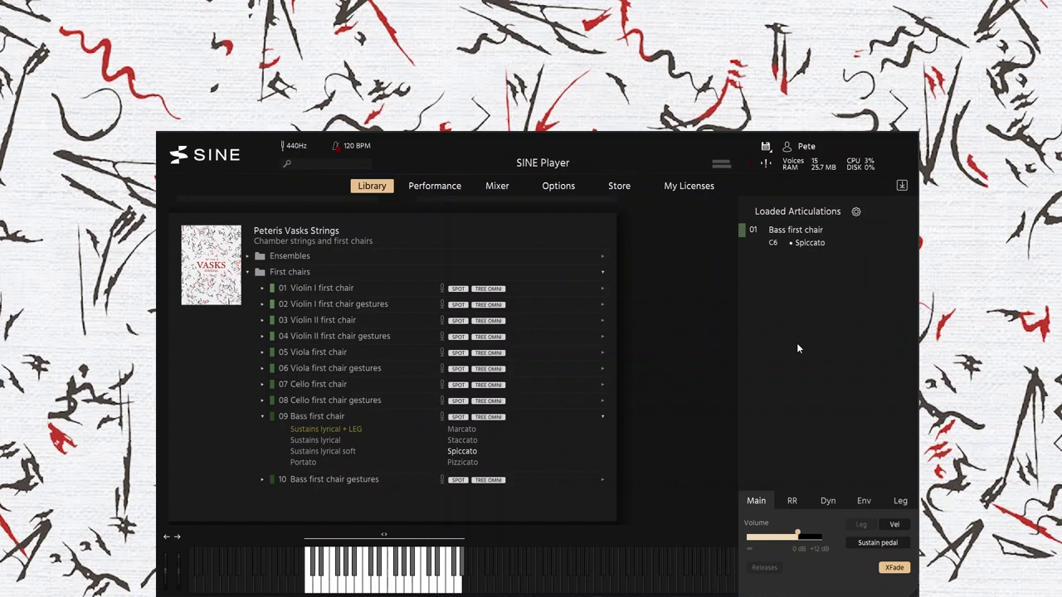
pyautogui.click(262, 417)
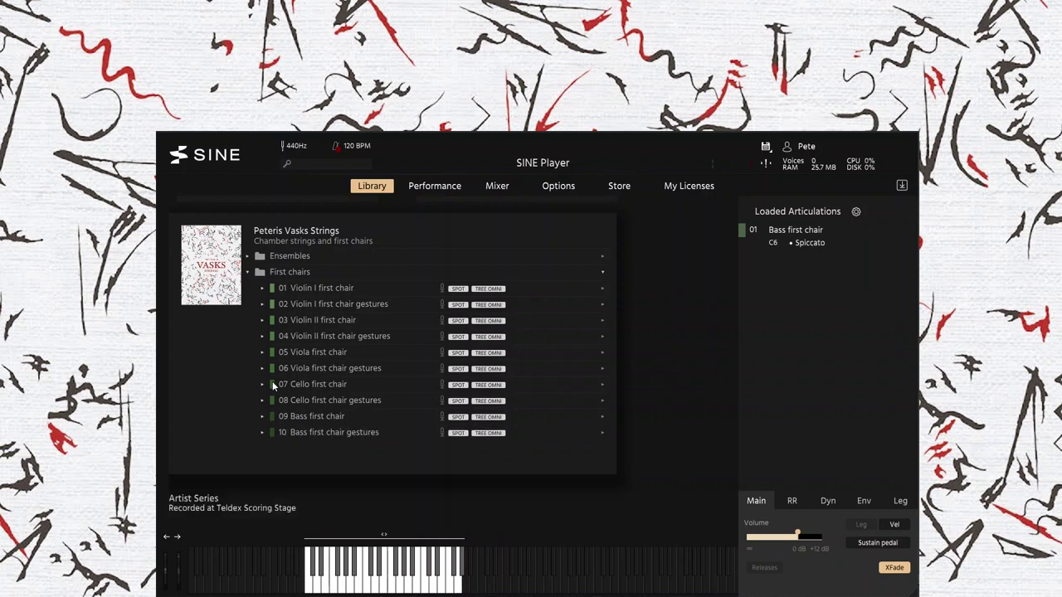
# Step: Replace Bass first chair with Glissando trills 5th from 02 Violin I first chair gestures, and raise its volume
pyautogui.click(263, 304)
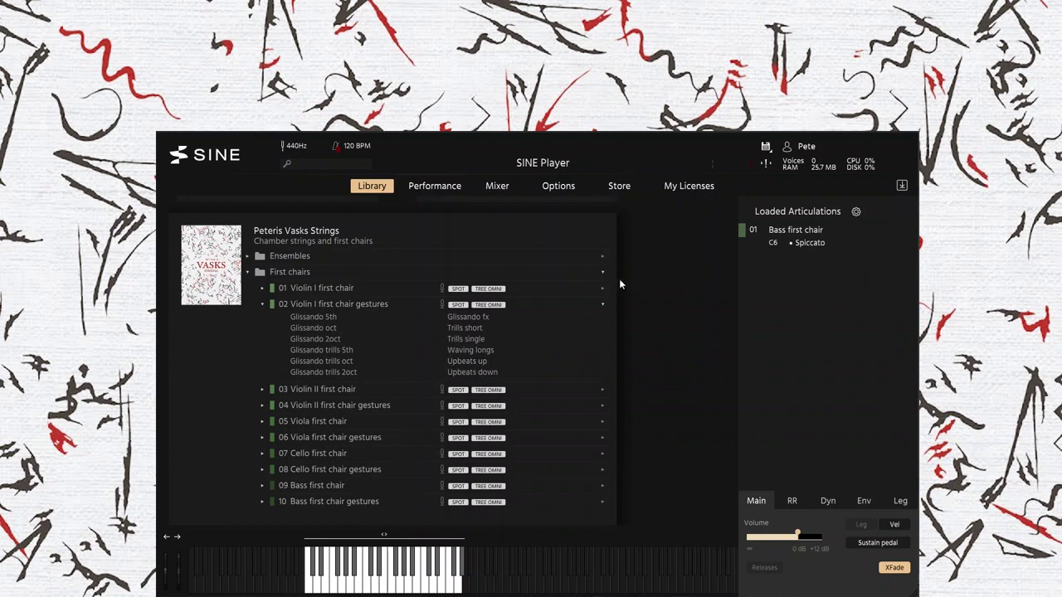
pyautogui.rightClick(773, 236)
pyautogui.click(737, 314)
pyautogui.moveTo(328, 350); pyautogui.dragTo(814, 234)
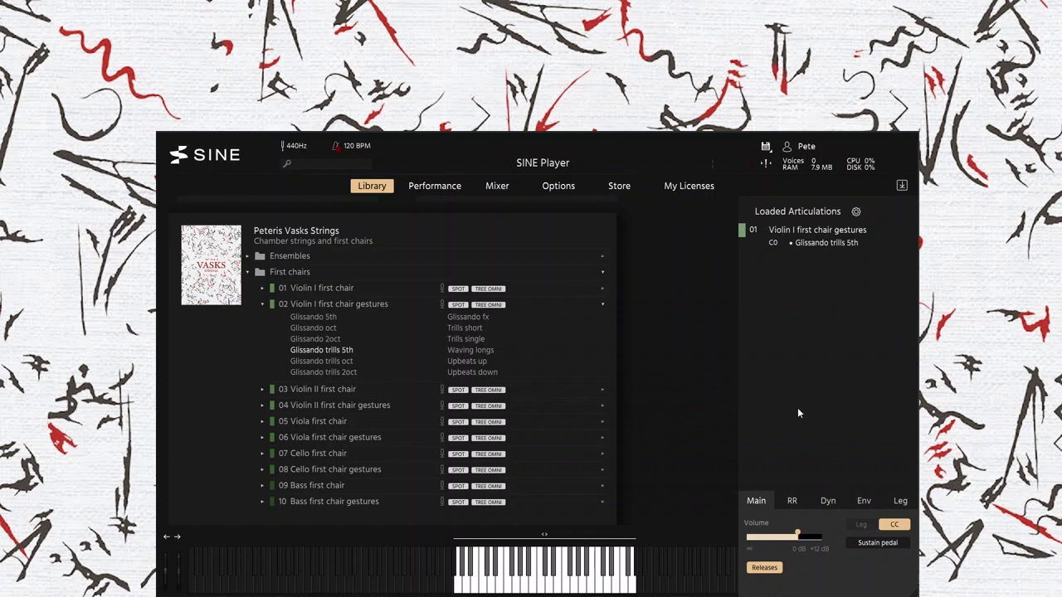
pyautogui.moveTo(801, 549); pyautogui.dragTo(807, 547)
pyautogui.click(819, 535)
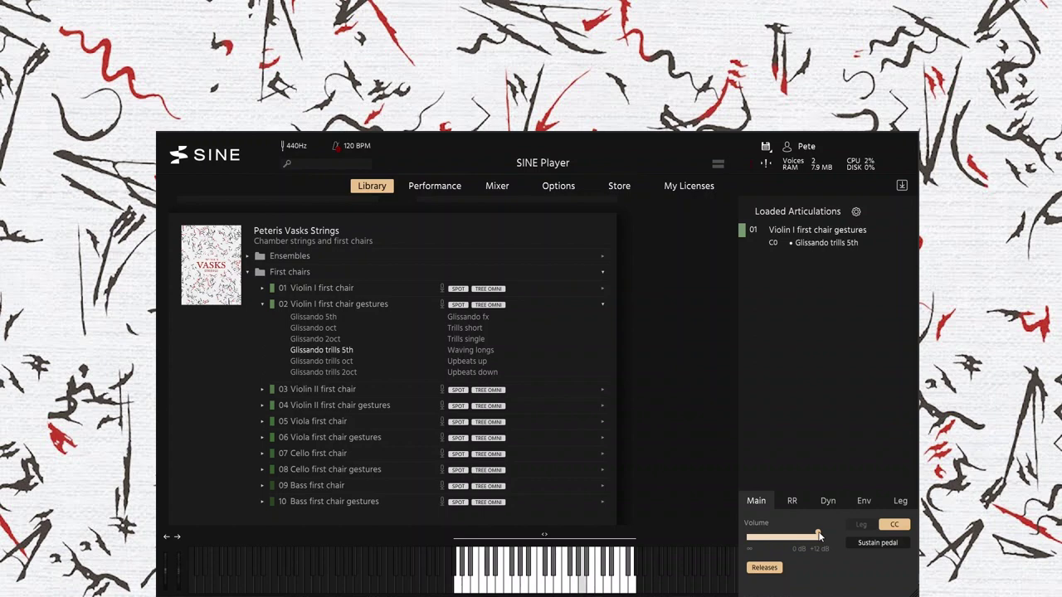
# Step: Replace Glissando trills 5th with Waving longs from the Violin I first chair gestures, and audition it at raised volume
pyautogui.rightClick(797, 232)
pyautogui.click(743, 314)
pyautogui.moveTo(494, 354); pyautogui.dragTo(766, 333)
pyautogui.moveTo(789, 539); pyautogui.dragTo(815, 537)
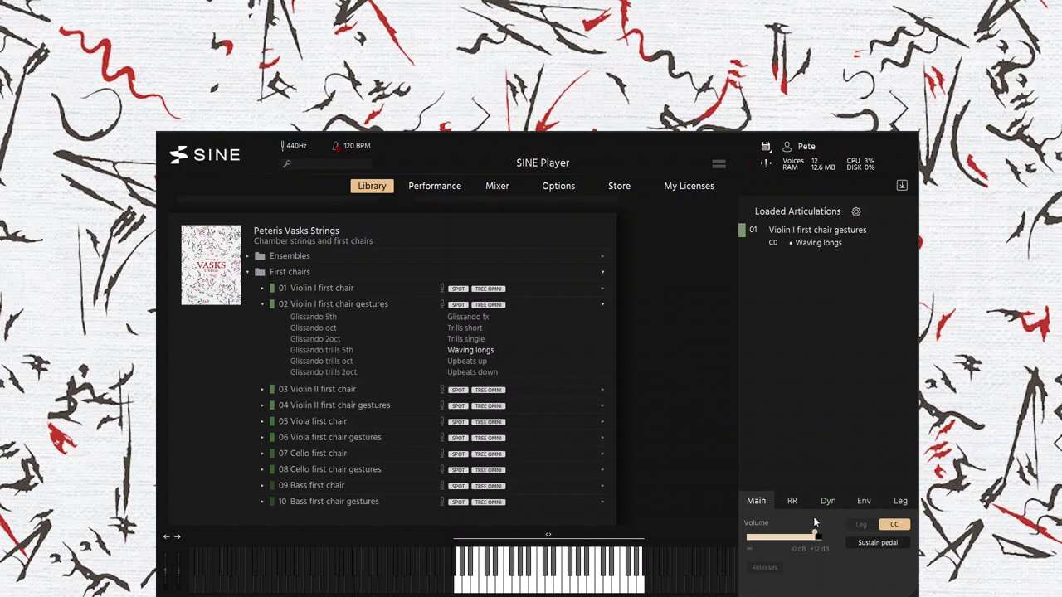
pyautogui.rightClick(813, 231)
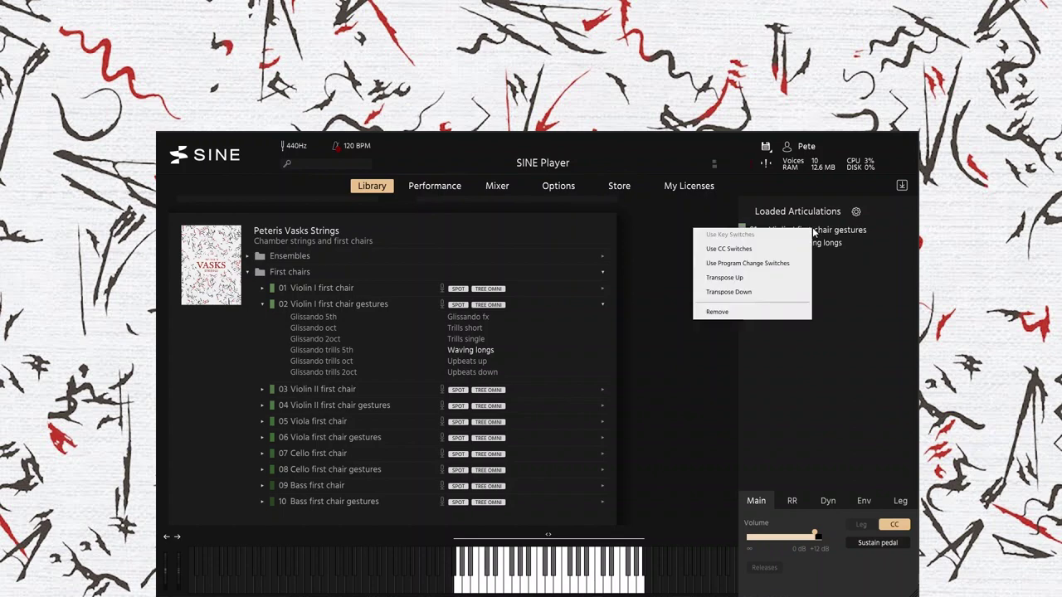
pyautogui.click(795, 347)
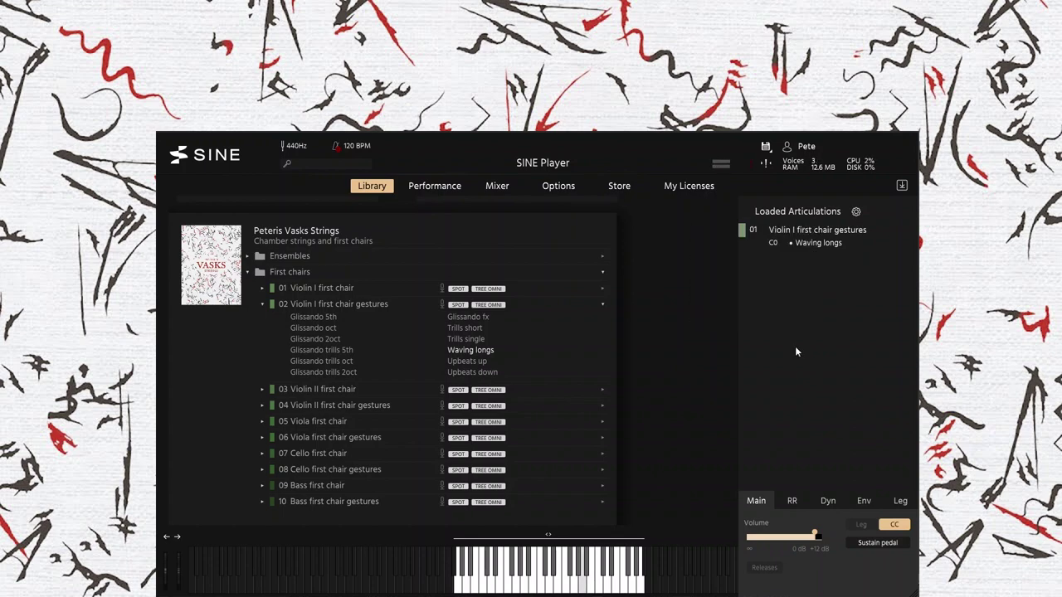
# Step: Replace Waving longs with Glissando fx from the Violin I first chair gestures to audition it
pyautogui.rightClick(793, 234)
pyautogui.click(713, 314)
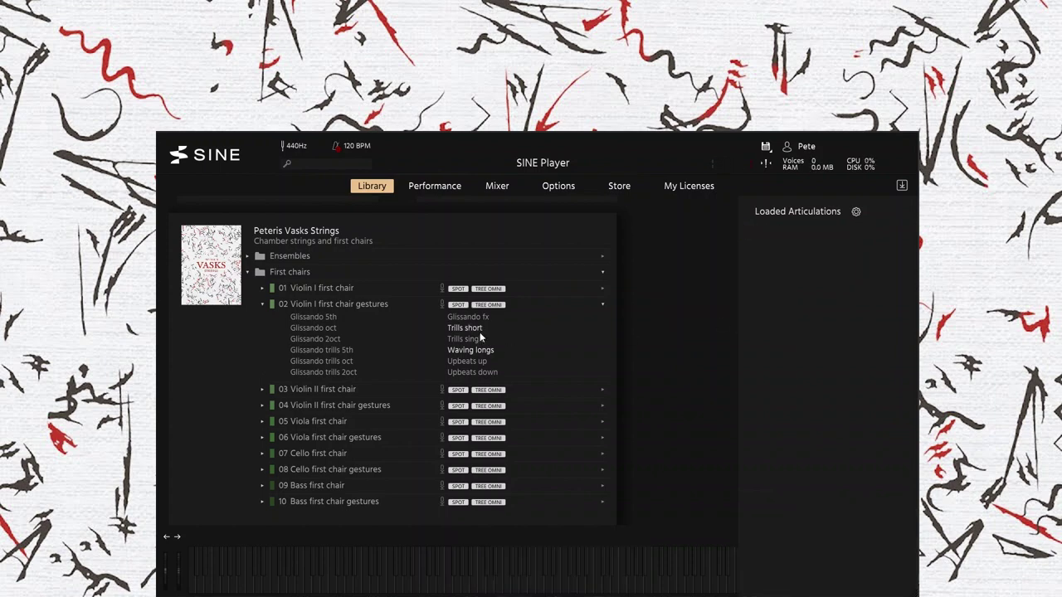
pyautogui.moveTo(480, 324); pyautogui.dragTo(751, 297)
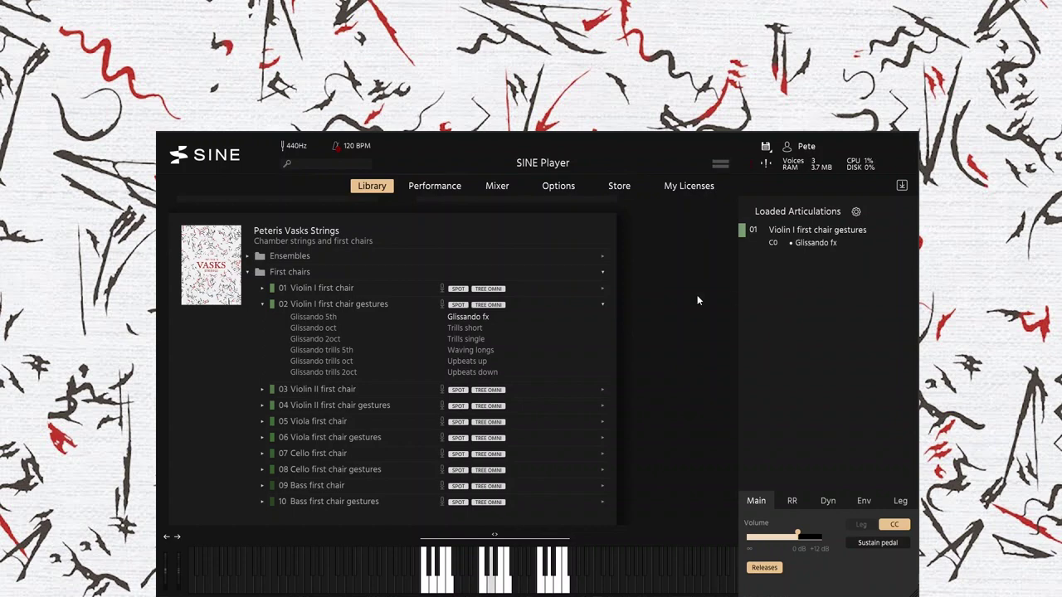
# Step: Replace Glissando fx with Trills single from the Violin I first chair gestures, raise its volume, and collapse the list
pyautogui.rightClick(784, 243)
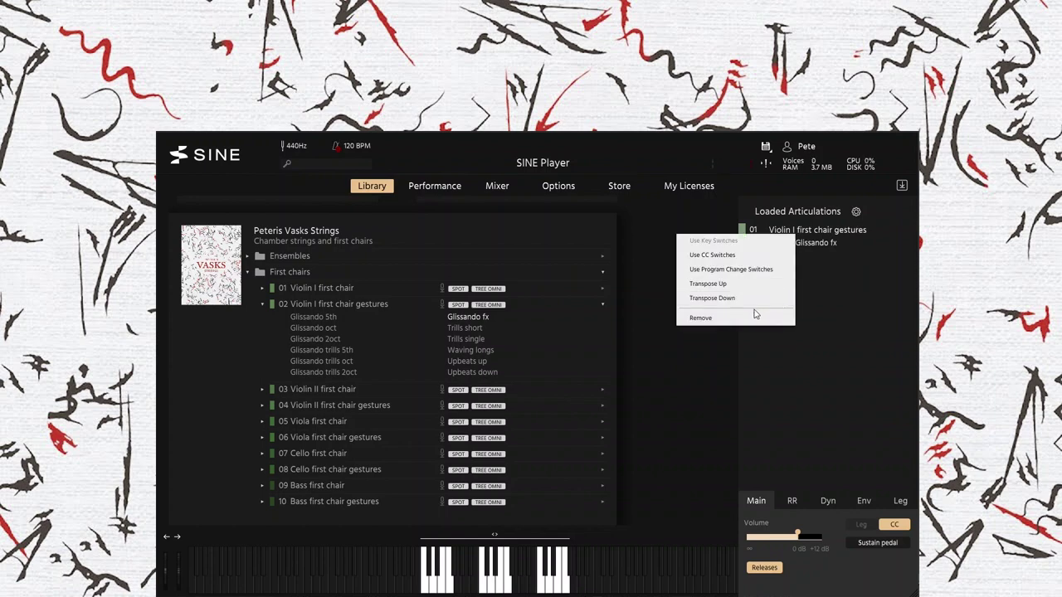
pyautogui.click(693, 320)
pyautogui.moveTo(484, 336); pyautogui.dragTo(793, 303)
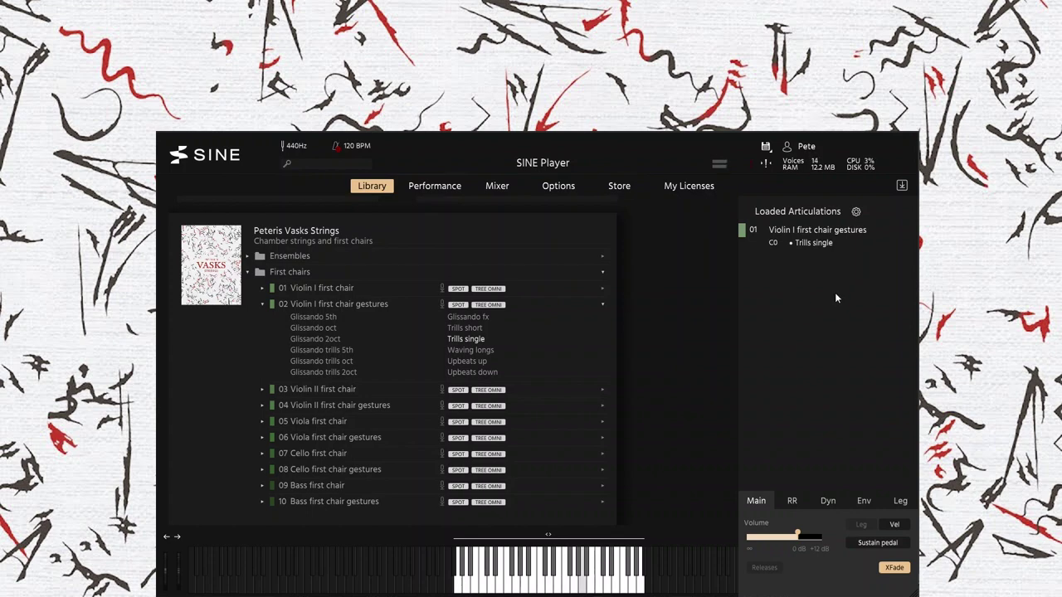
pyautogui.moveTo(798, 535); pyautogui.dragTo(818, 534)
pyautogui.click(263, 303)
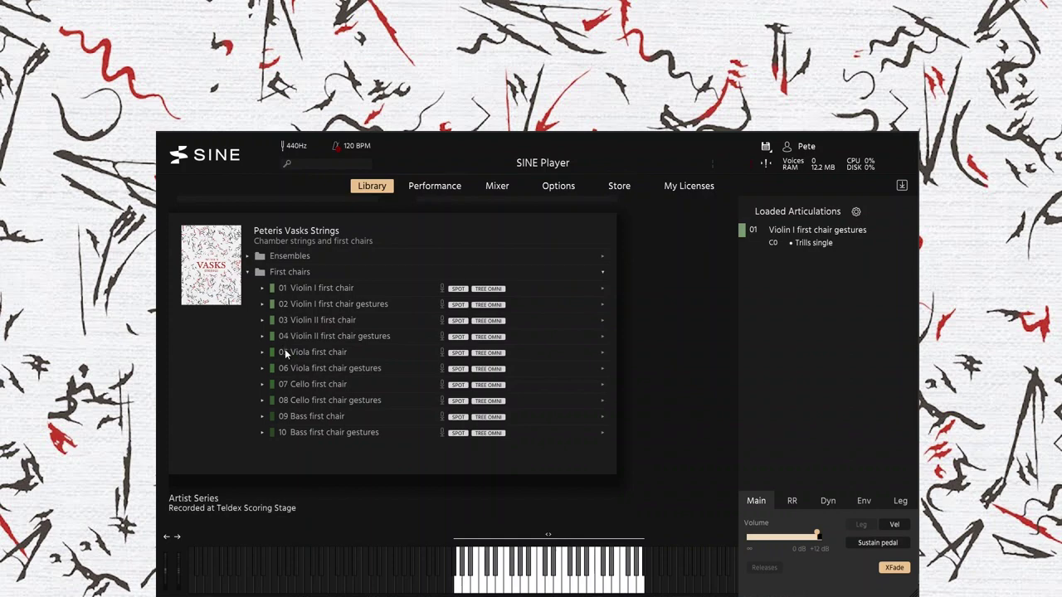
# Step: Replace the loaded Violin I first chair gestures with Waving longs from 08 Cello first chair gestures
pyautogui.click(263, 401)
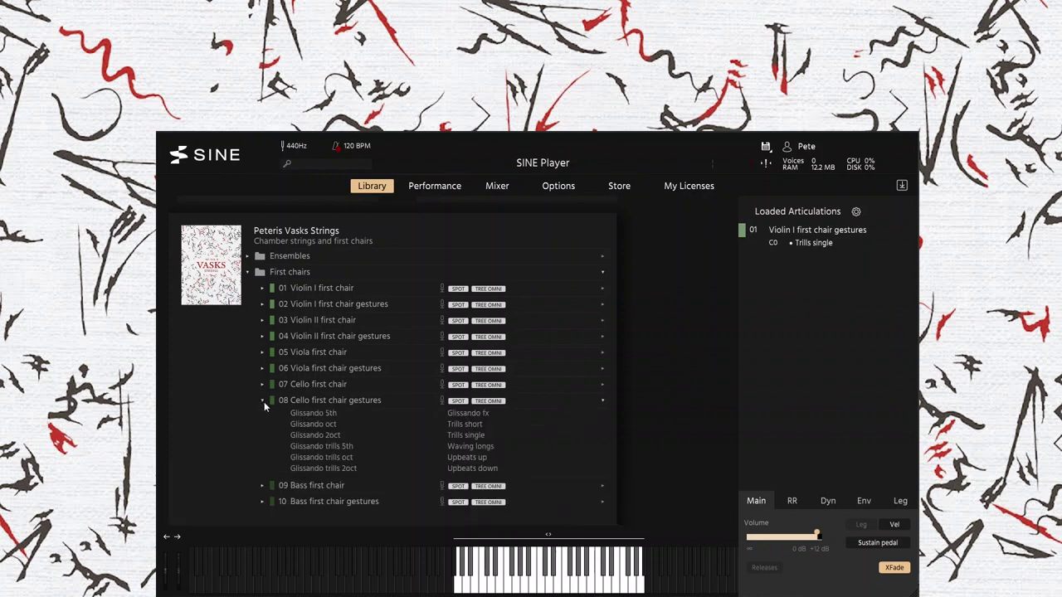
pyautogui.moveTo(472, 447); pyautogui.dragTo(791, 241)
pyautogui.rightClick(791, 240)
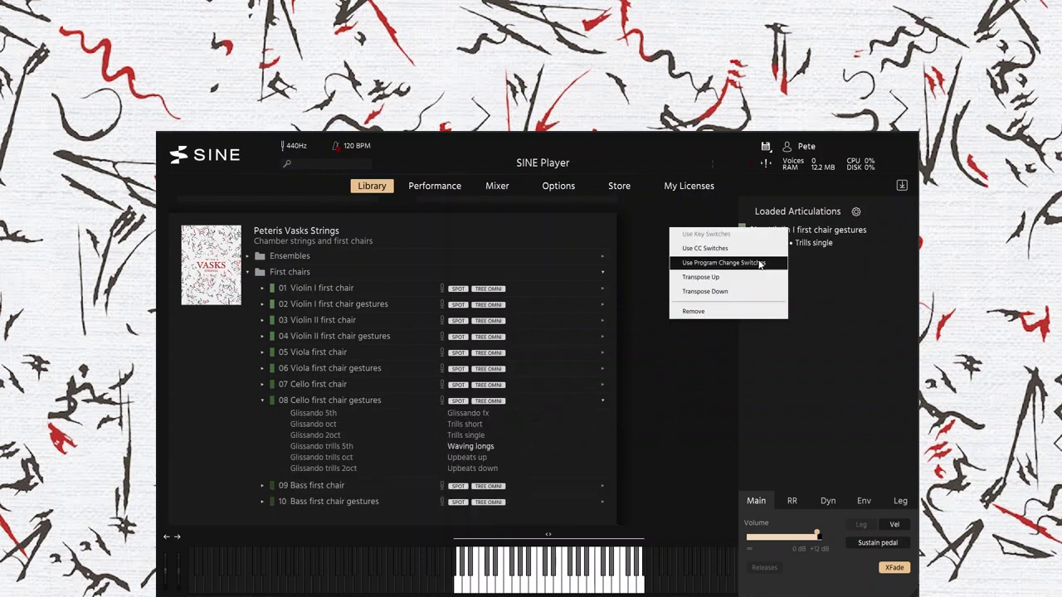
pyautogui.click(705, 311)
pyautogui.moveTo(479, 448); pyautogui.dragTo(765, 344)
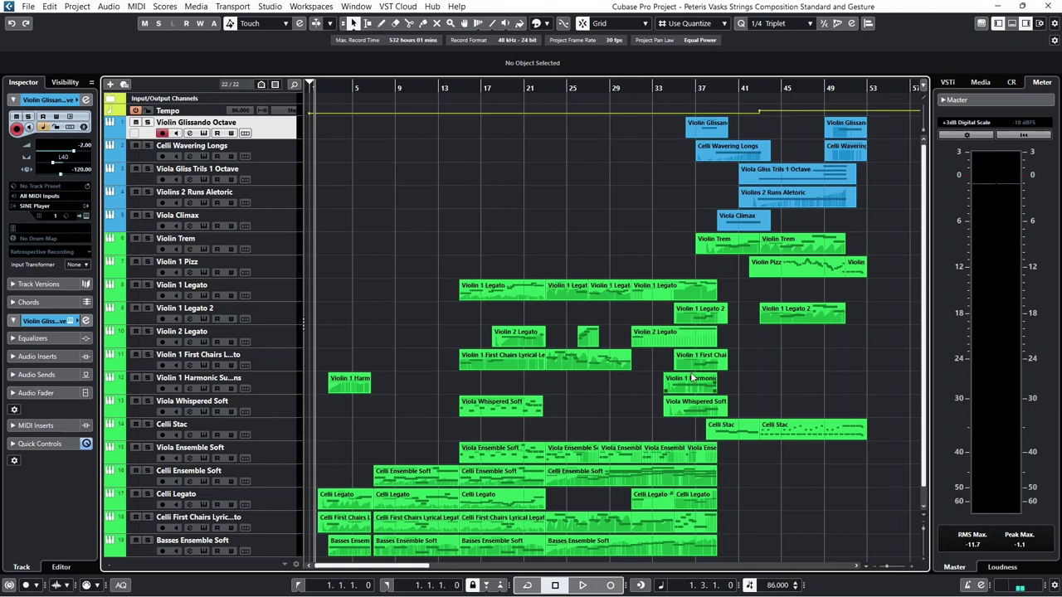
# Step: In the Cubase composition project, play the opening from bar 2 to bar 14 with auto-scroll following the playback
pyautogui.scroll(-1, 339, 200)
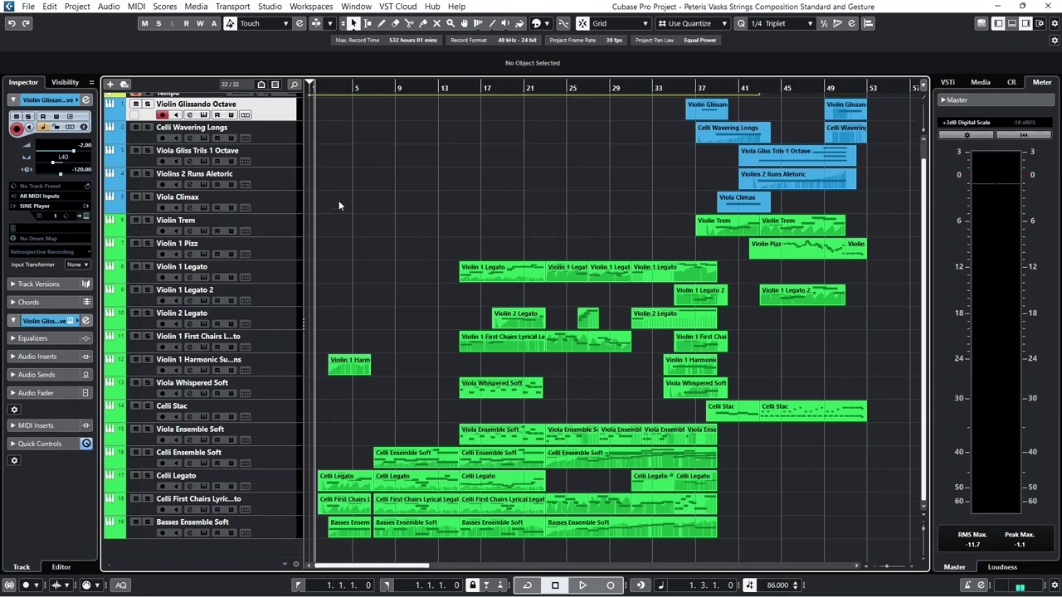
pyautogui.moveTo(334, 88); pyautogui.dragTo(419, 118)
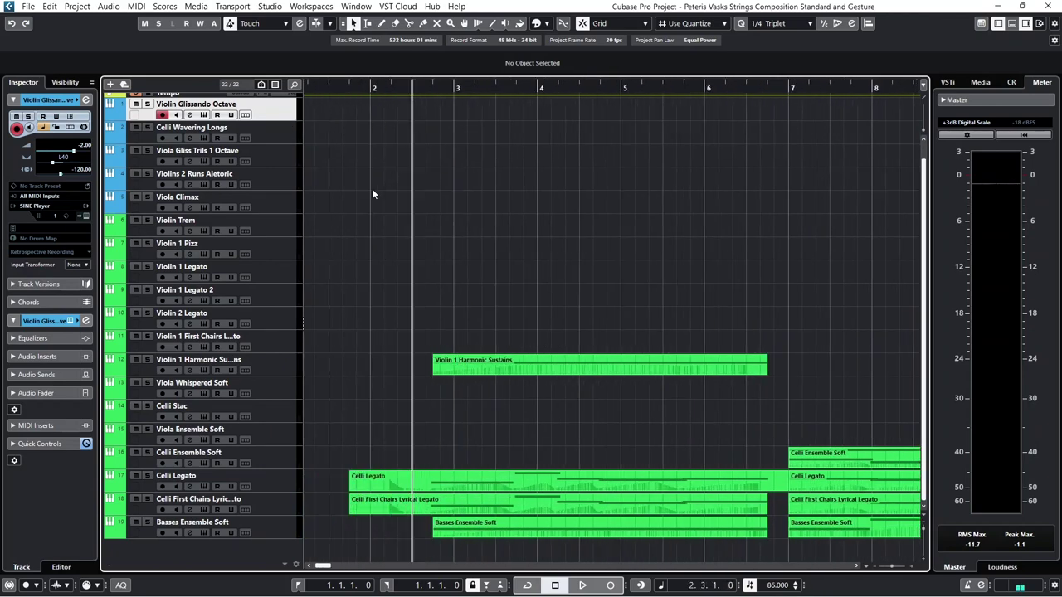
pyautogui.press('space')
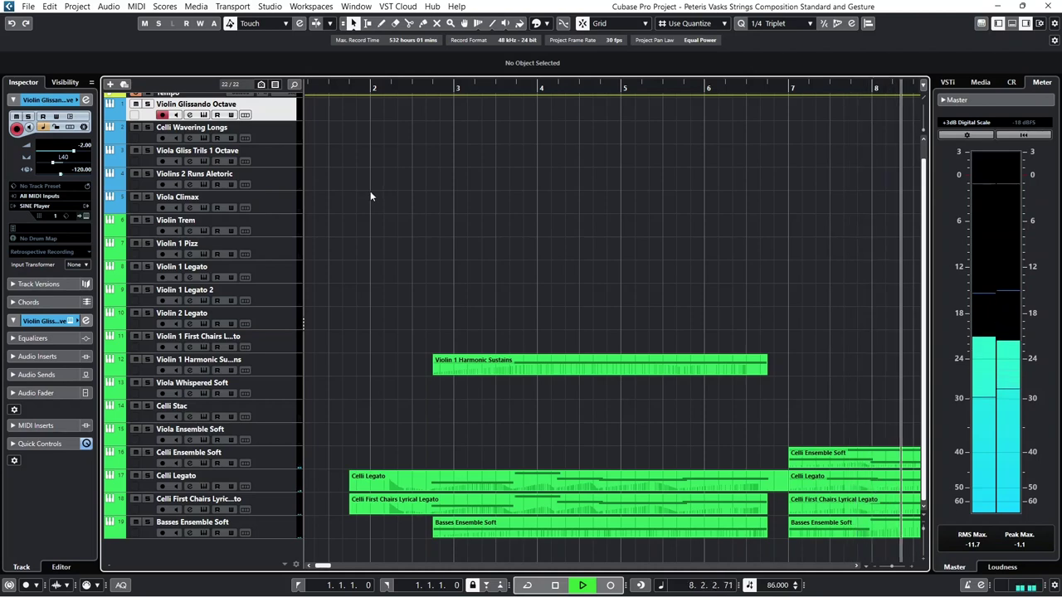
pyautogui.press('f')
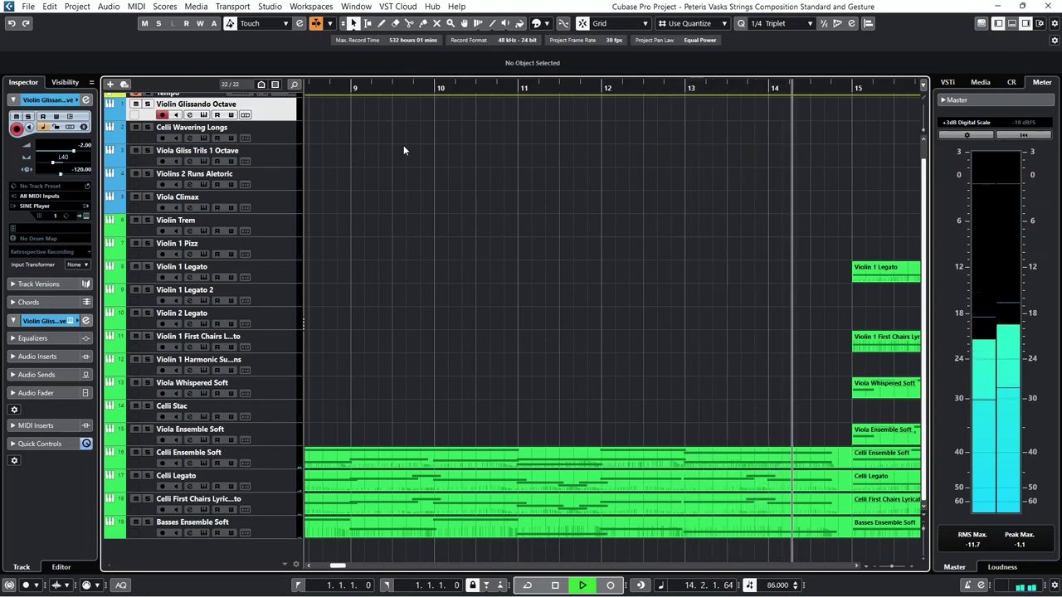
pyautogui.press('space')
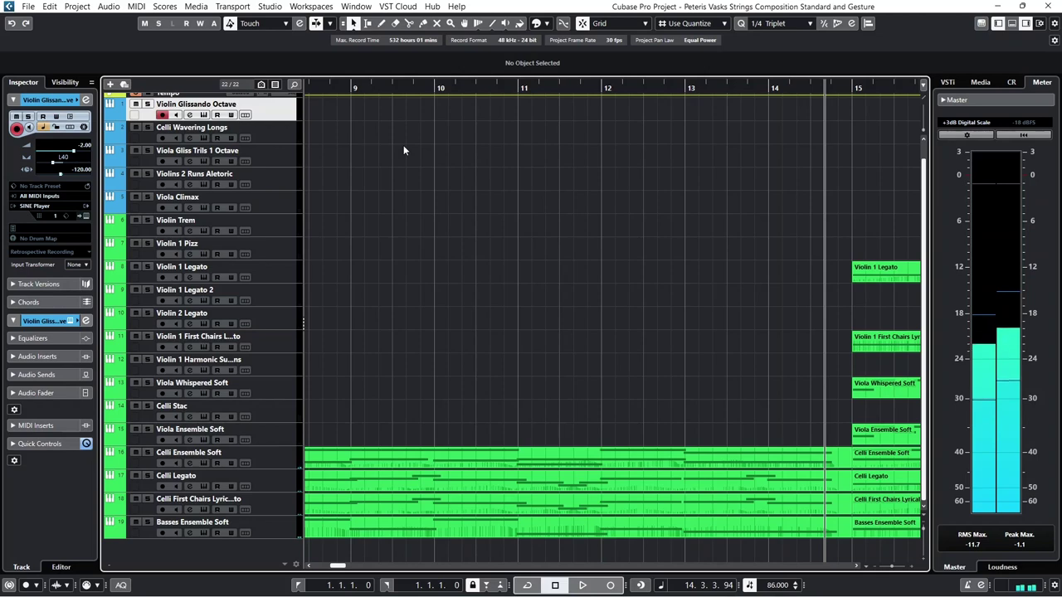
# Step: Solo the Celli Ensemble Soft track and listen to it from bar 9
pyautogui.click(346, 87)
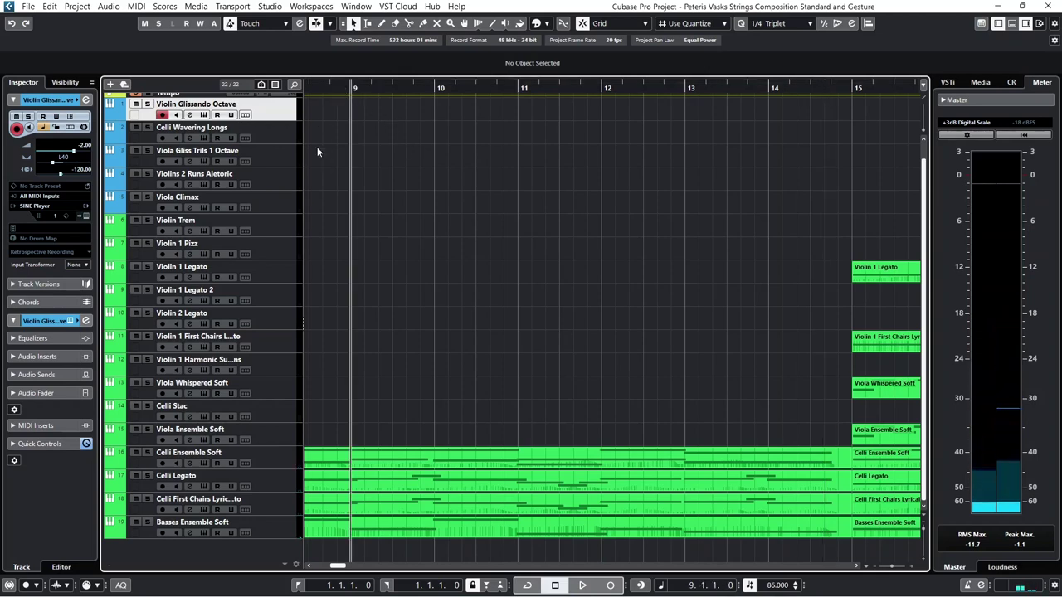
pyautogui.click(147, 453)
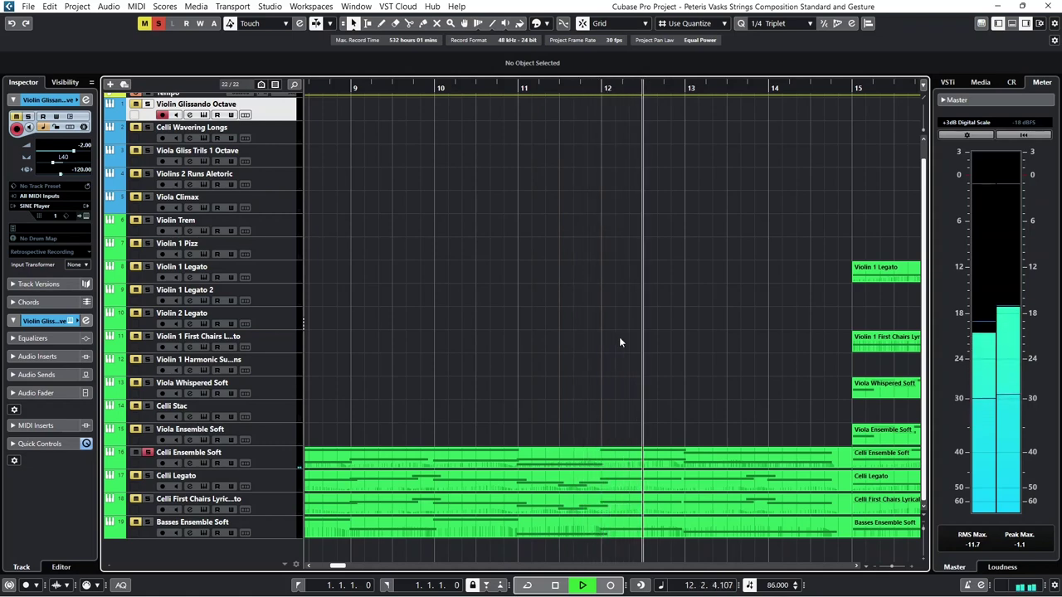
pyautogui.press('space')
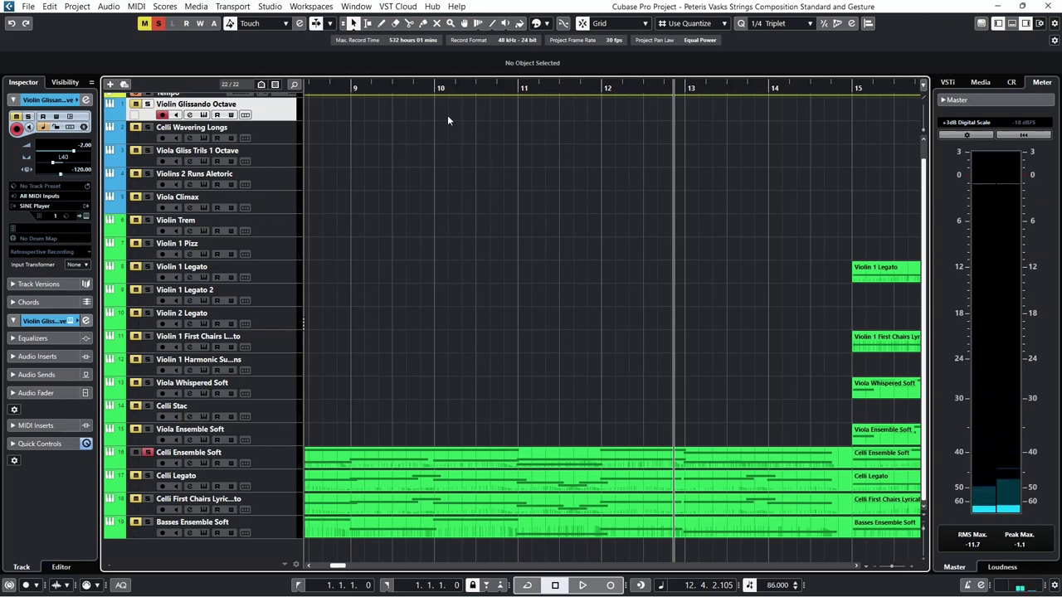
# Step: Solo Basses Ensemble Soft together with Celli Ensemble Soft, play both from bar 10, and clear the solos
pyautogui.click(441, 87)
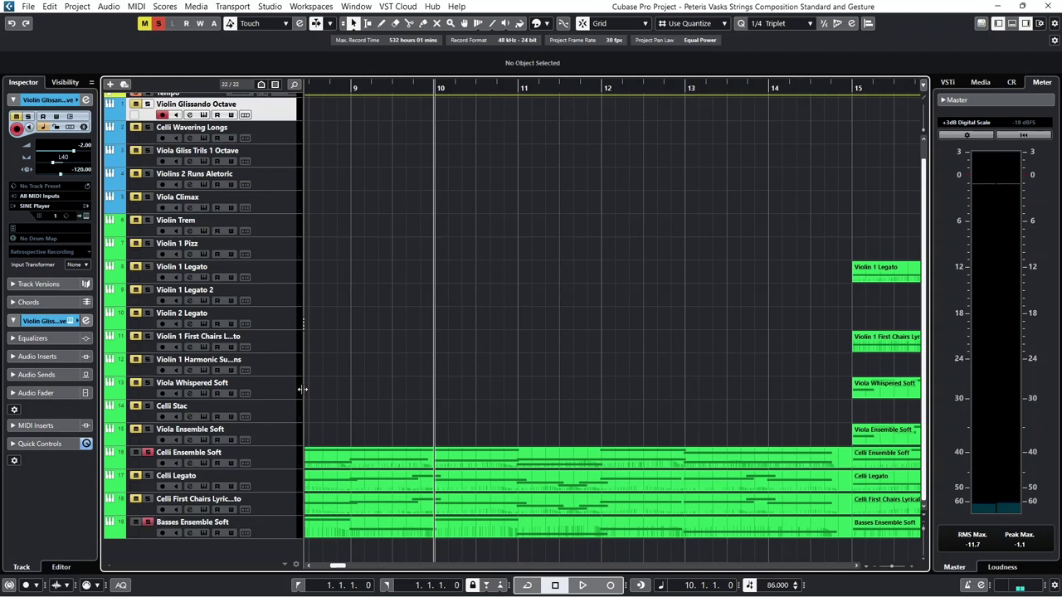
pyautogui.press('space')
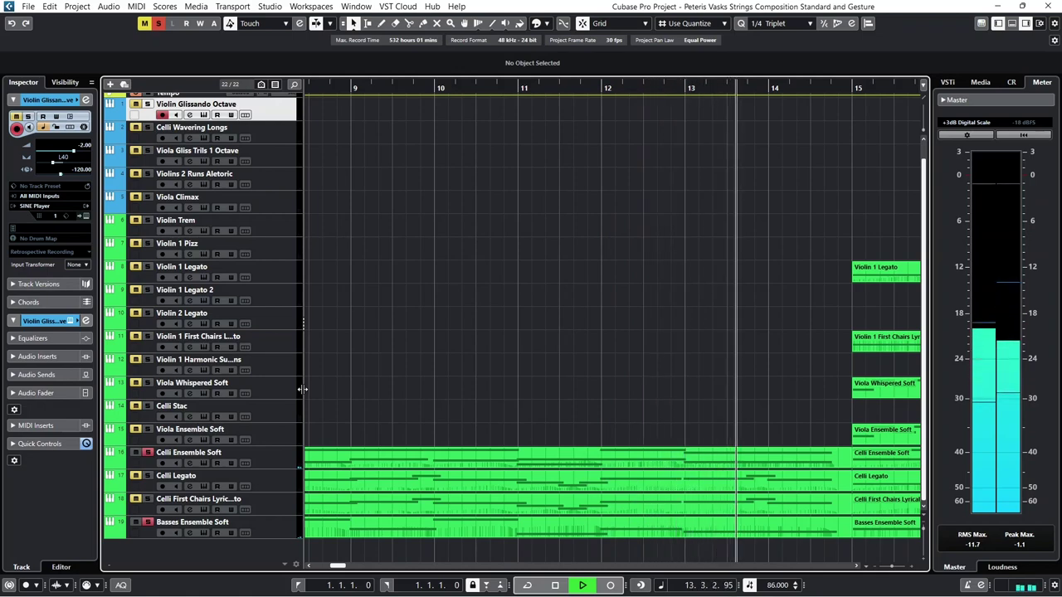
pyautogui.press('space')
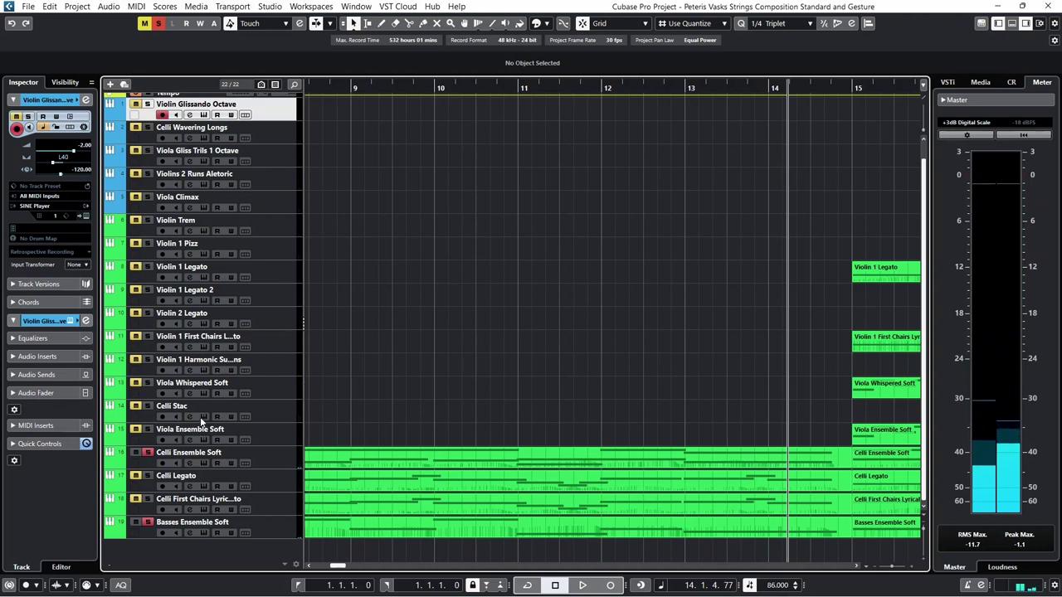
pyautogui.click(146, 521)
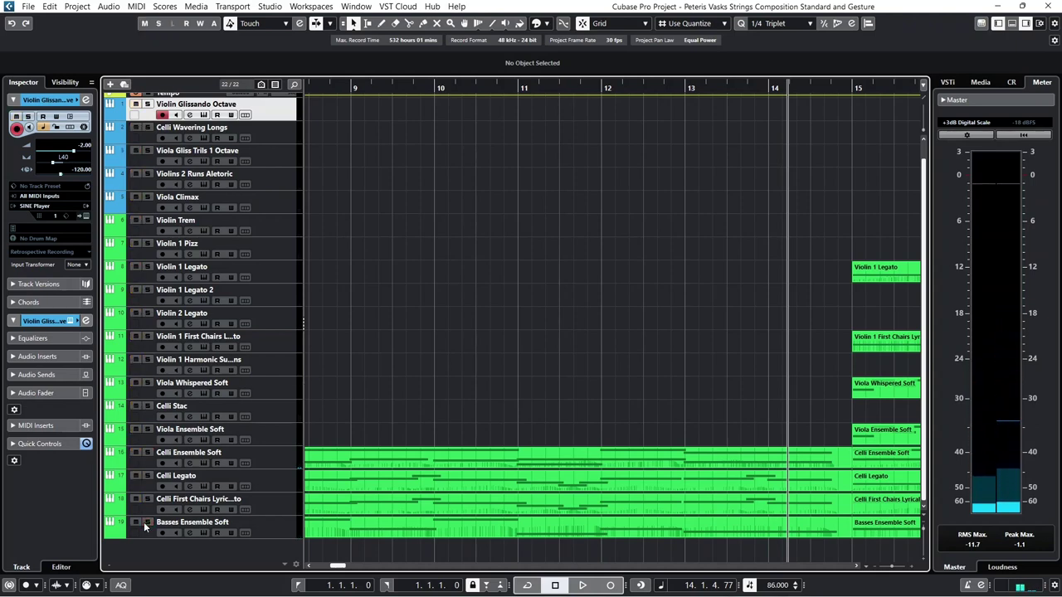
# Step: Solo Celli Legato and Celli First Chairs Lyrical Legato, and play them from bar 9
pyautogui.click(352, 89)
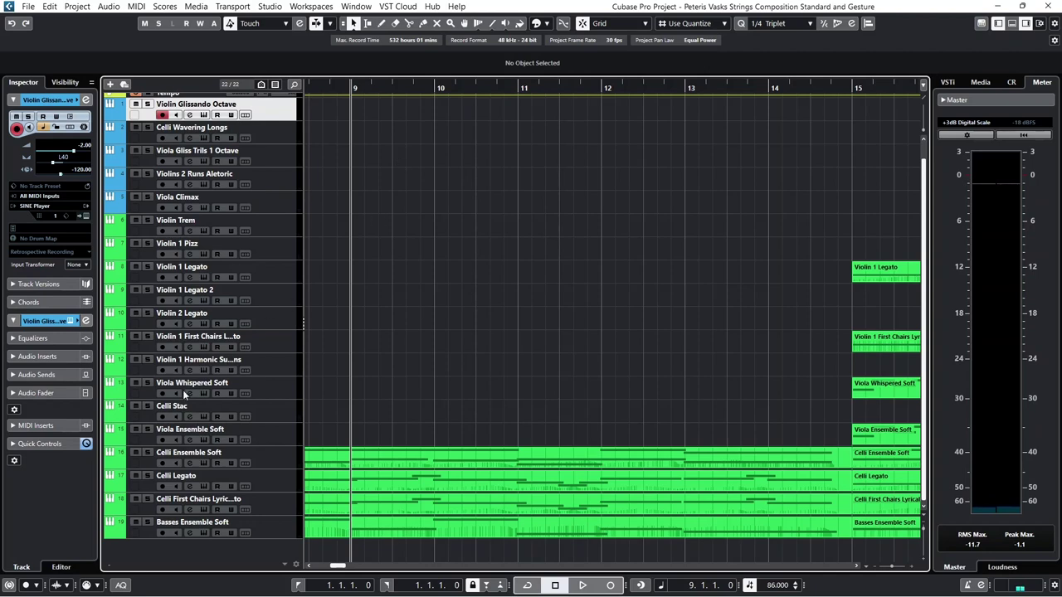
pyautogui.click(149, 477)
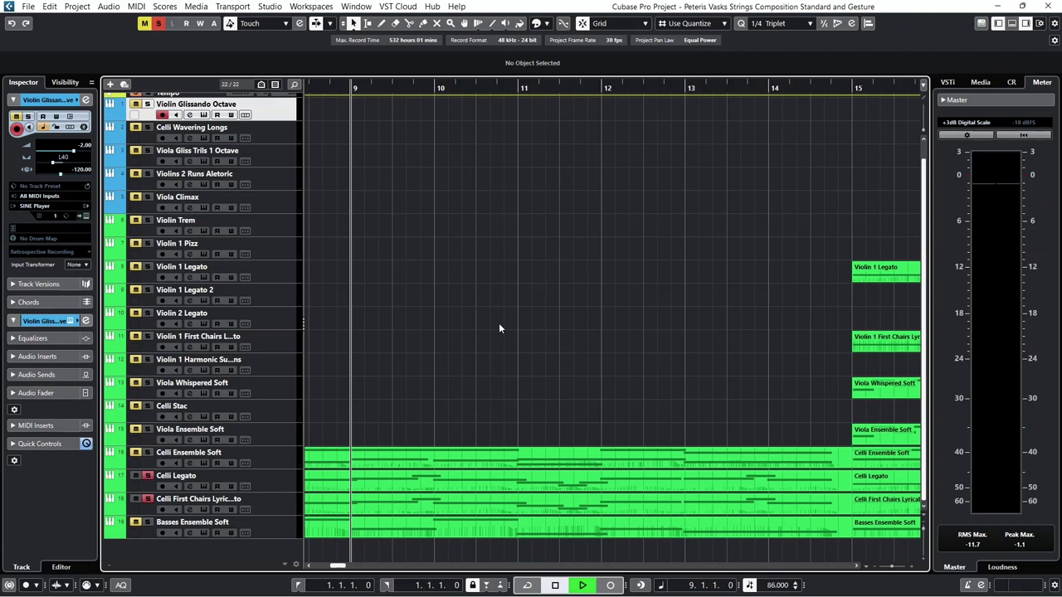
pyautogui.press('space')
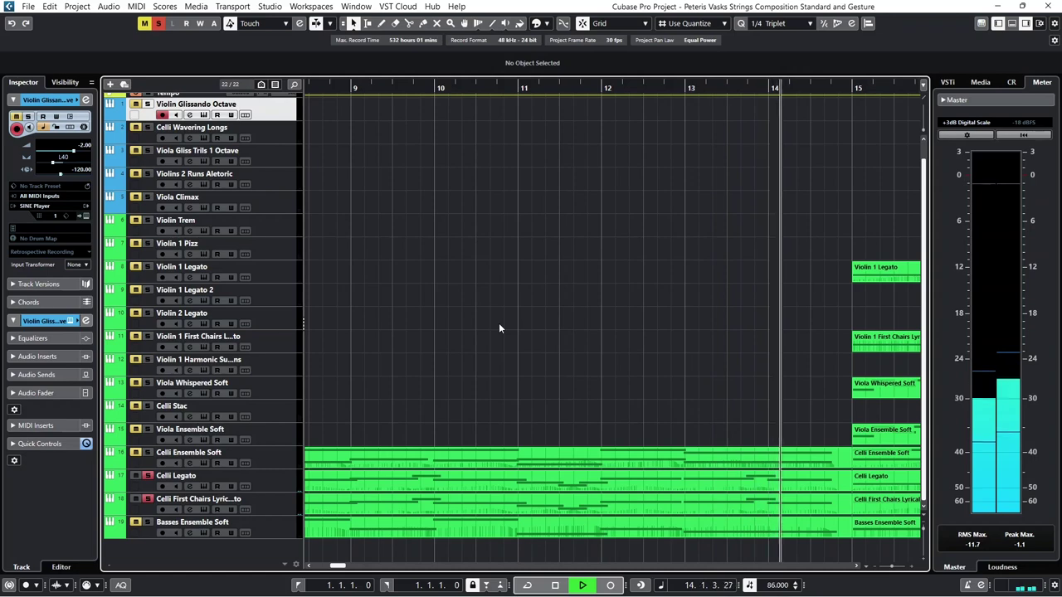
# Step: Clear the solos on the two cello tracks and play the full arrangement from the end of bar 14 to bar 22
pyautogui.press('space')
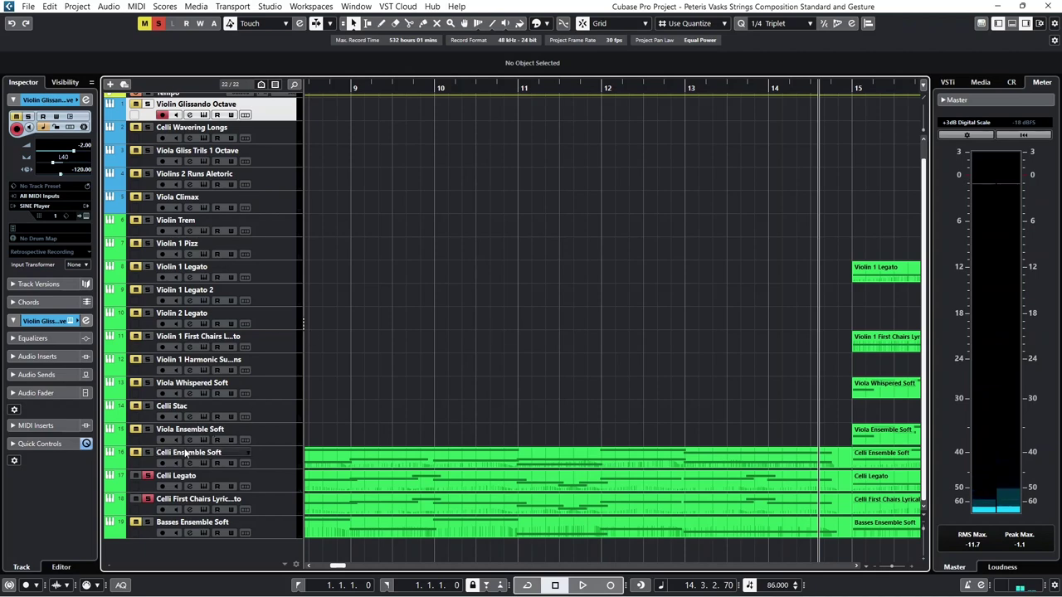
pyautogui.click(147, 499)
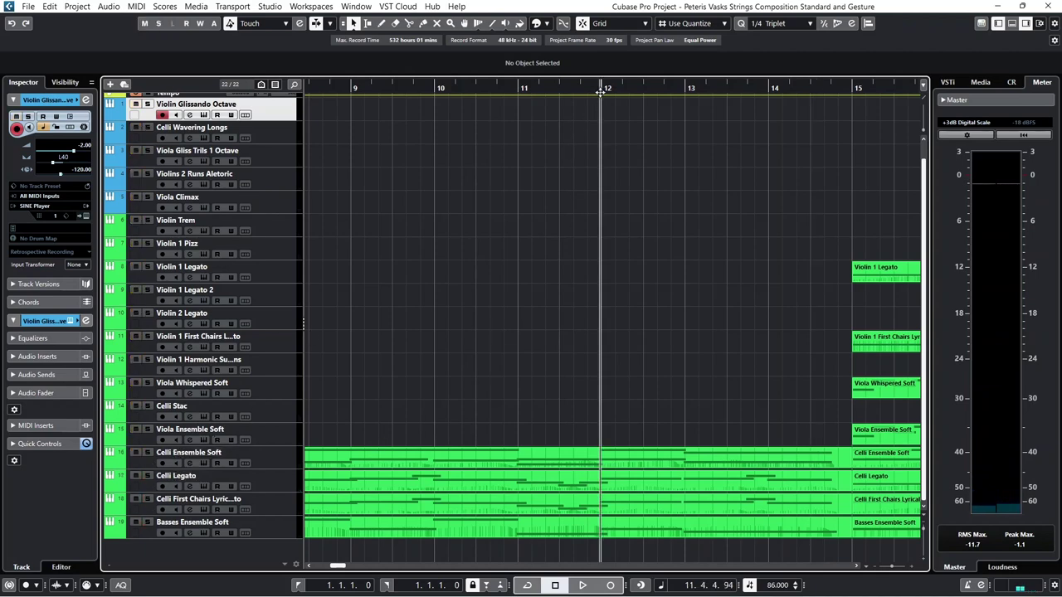
pyautogui.moveTo(502, 117); pyautogui.dragTo(457, 123)
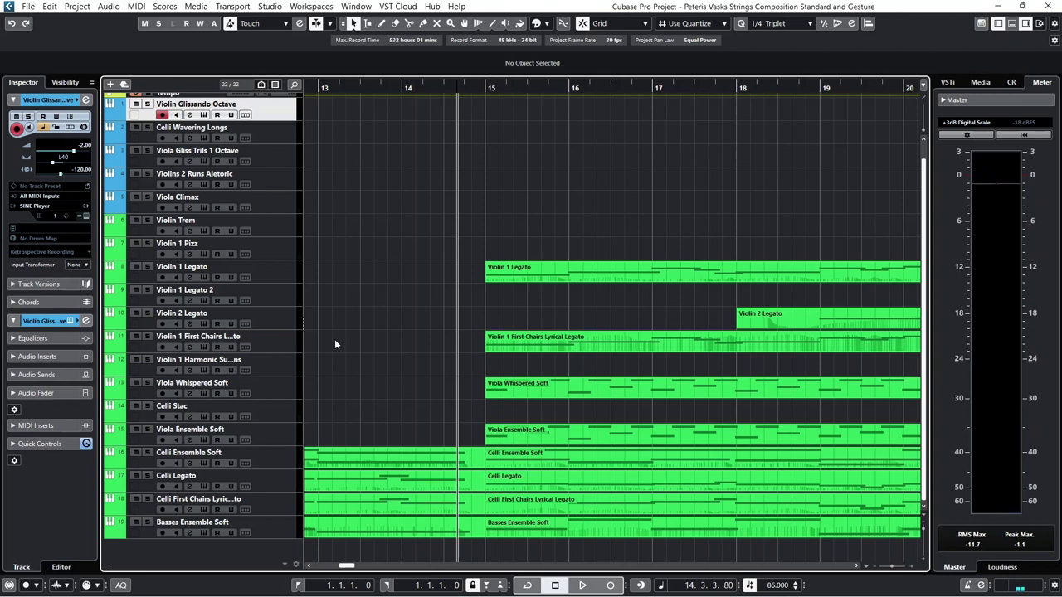
pyautogui.press('space')
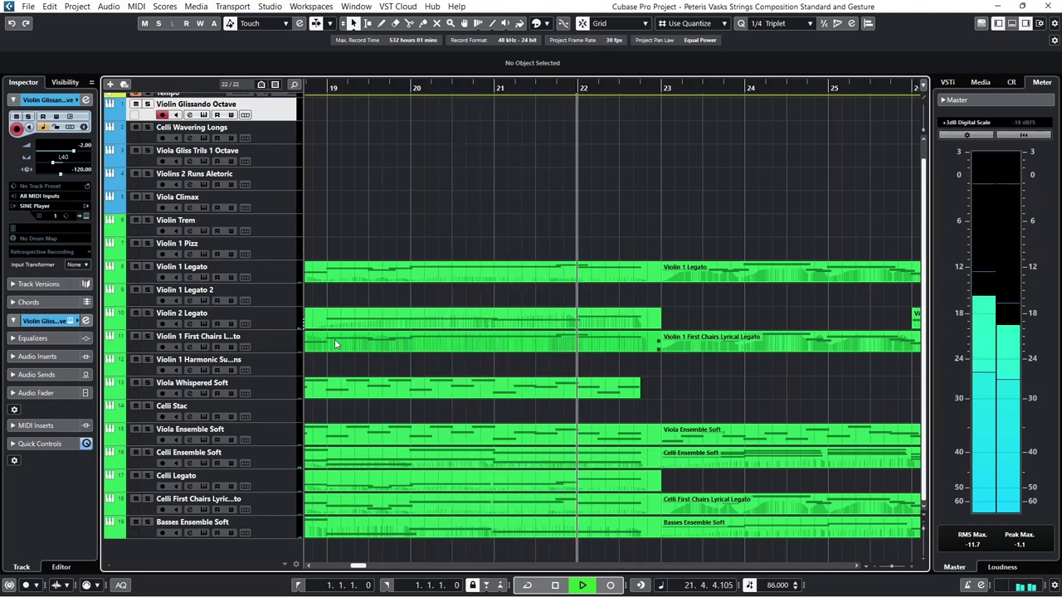
pyautogui.press('space')
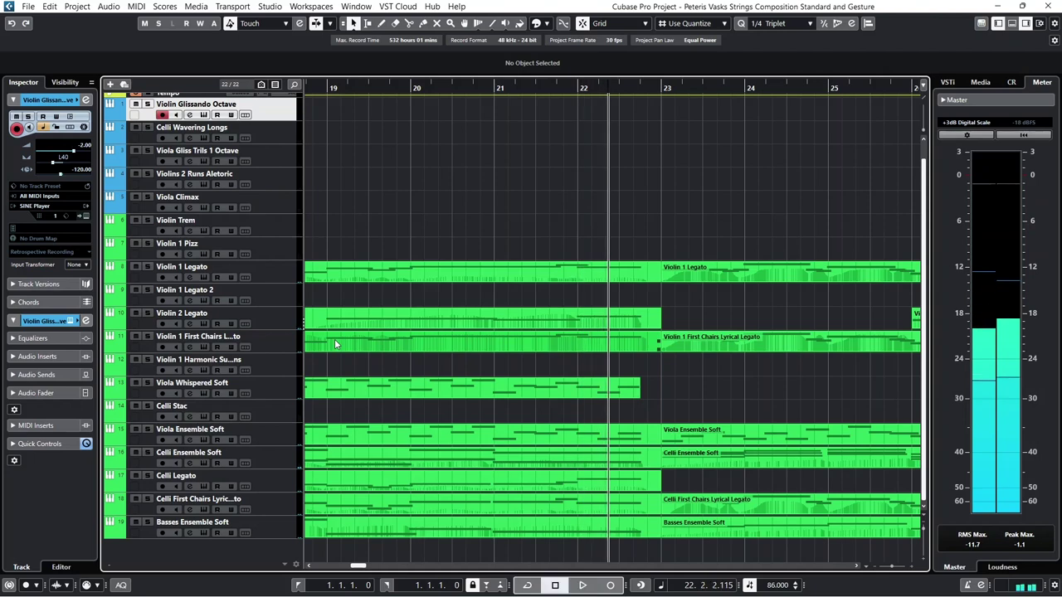
# Step: Solo the Violin 2 Legato track and listen to it from the end of bar 18 to bar 22
pyautogui.moveTo(336, 87); pyautogui.dragTo(471, 87)
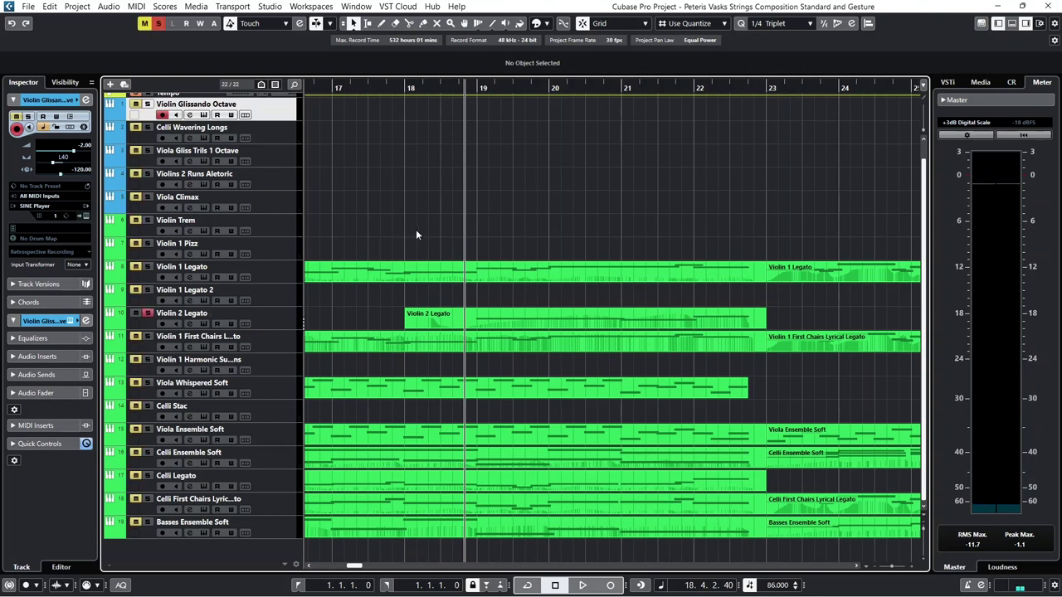
pyautogui.press('space')
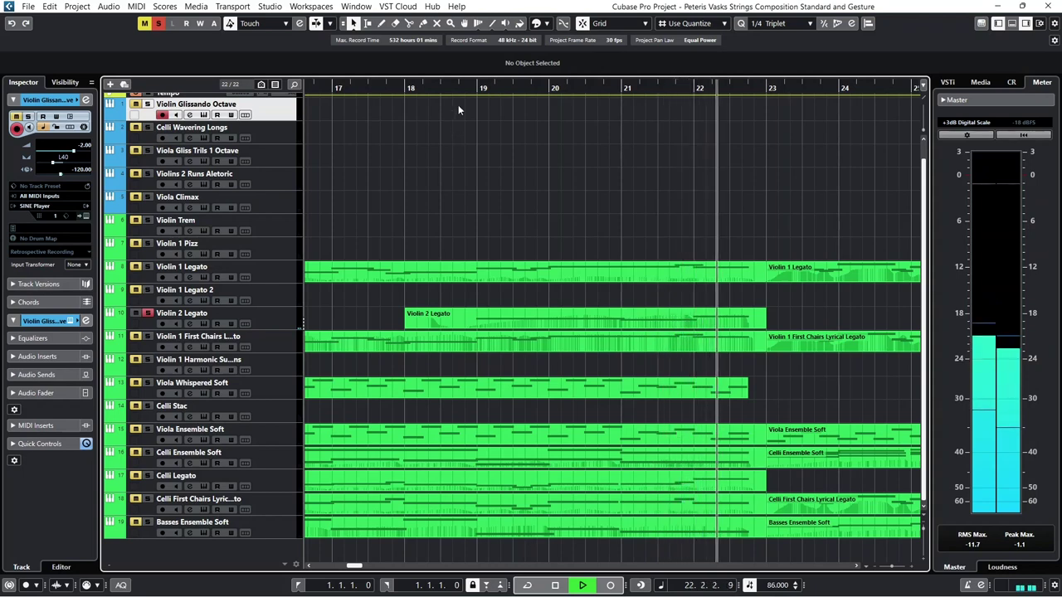
pyautogui.press('space')
# Step: Add Celli Ensemble Soft and Basses Ensemble Soft to the soloed Violin 2 Legato, play from bar 19, and clear the solos
pyautogui.click(479, 88)
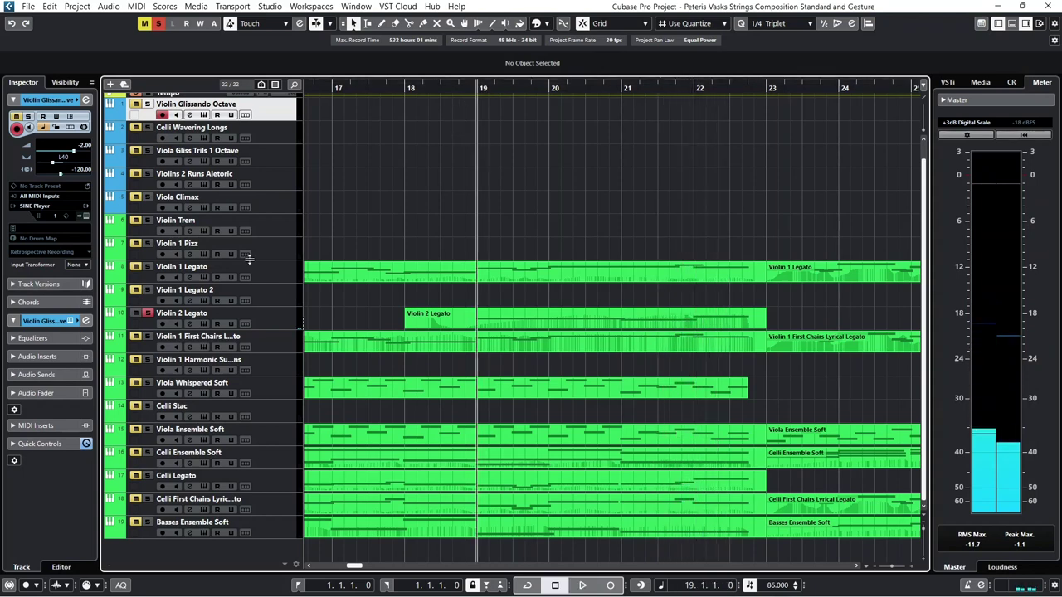
pyautogui.click(148, 453)
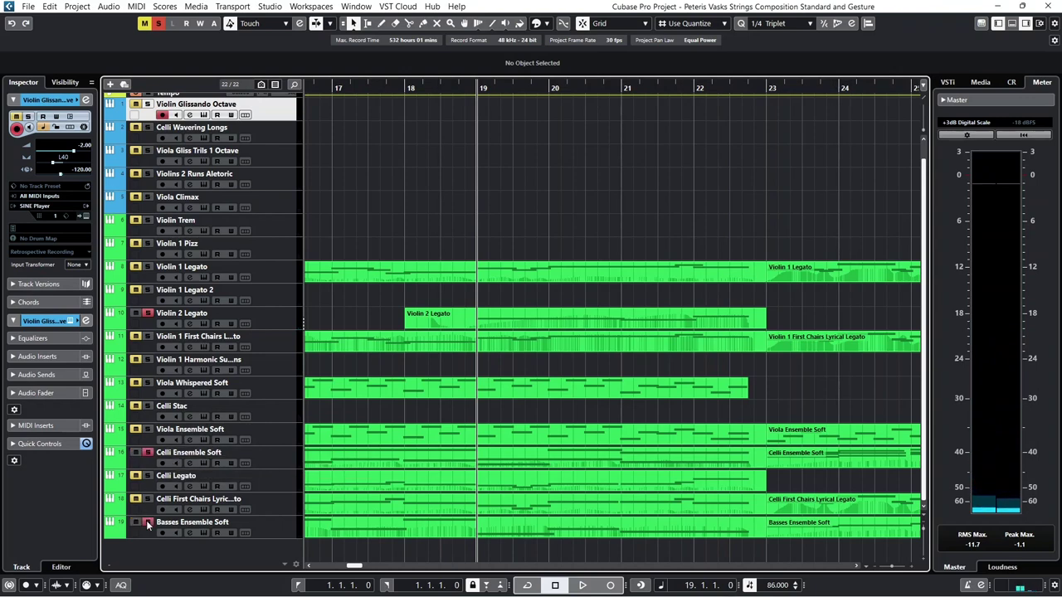
pyautogui.press('space')
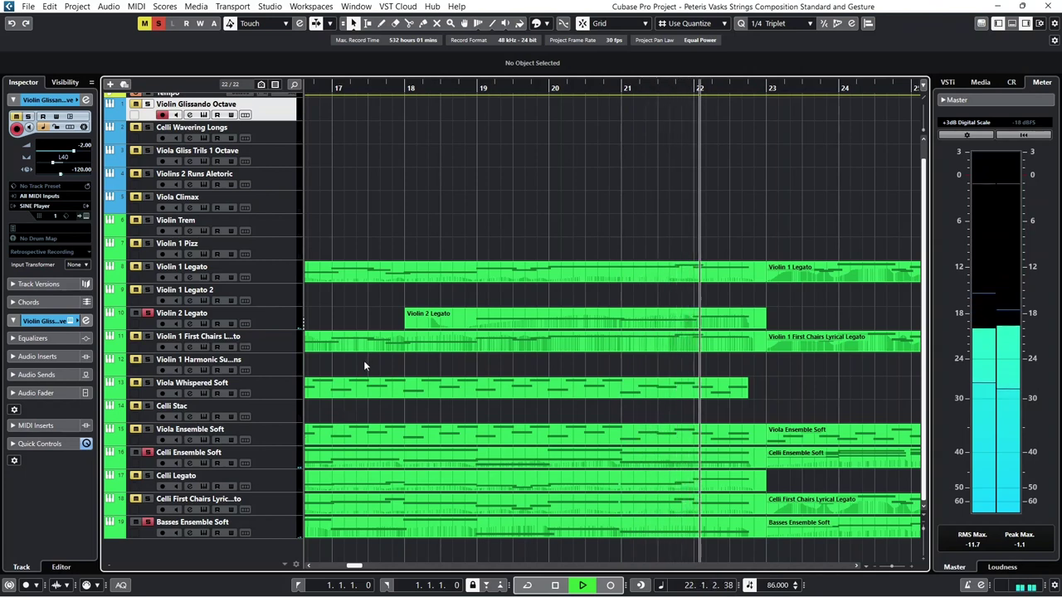
pyautogui.press('space')
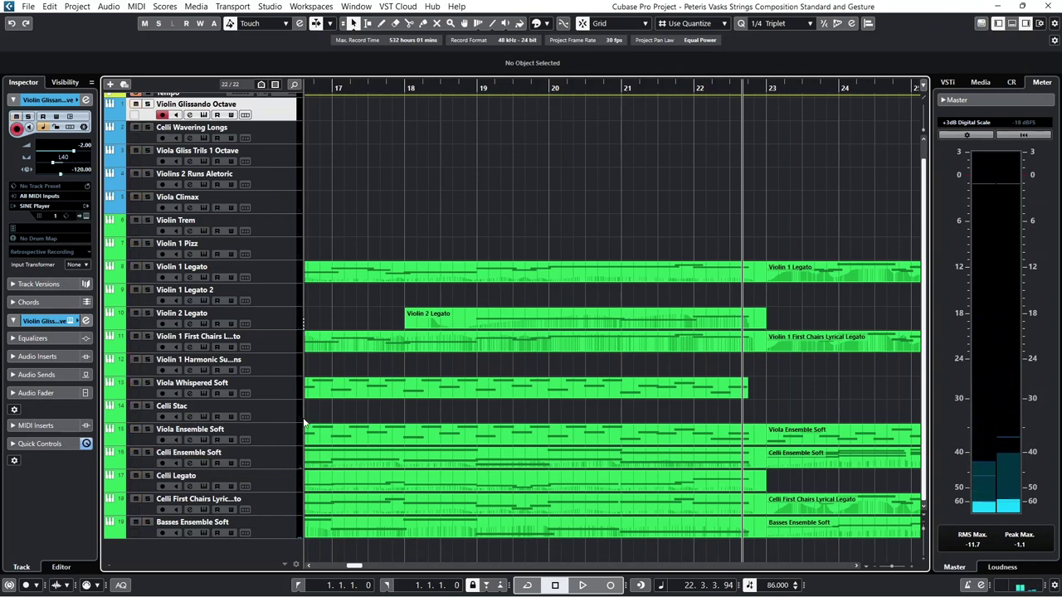
# Step: Solo Viola Whispered Soft and Viola Ensemble Soft, and play them together from bar 15
pyautogui.moveTo(376, 87); pyautogui.dragTo(483, 91)
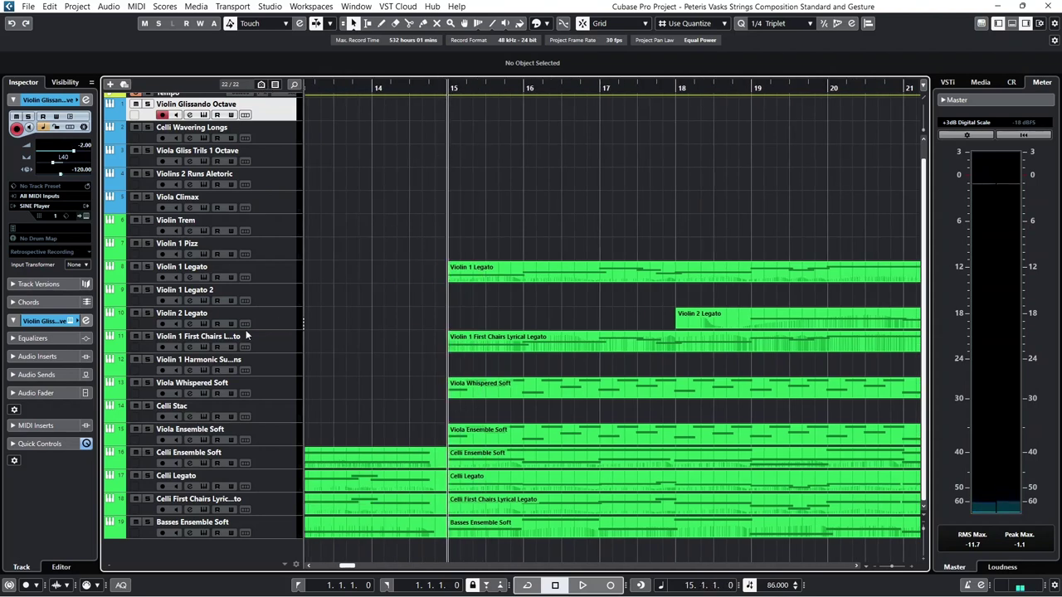
pyautogui.click(148, 382)
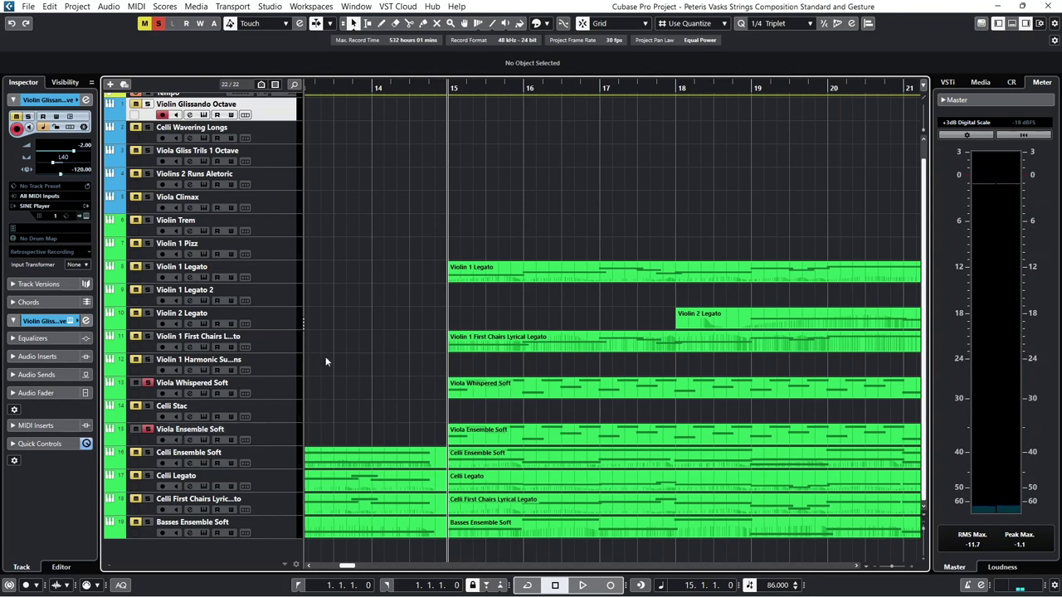
pyautogui.press('space')
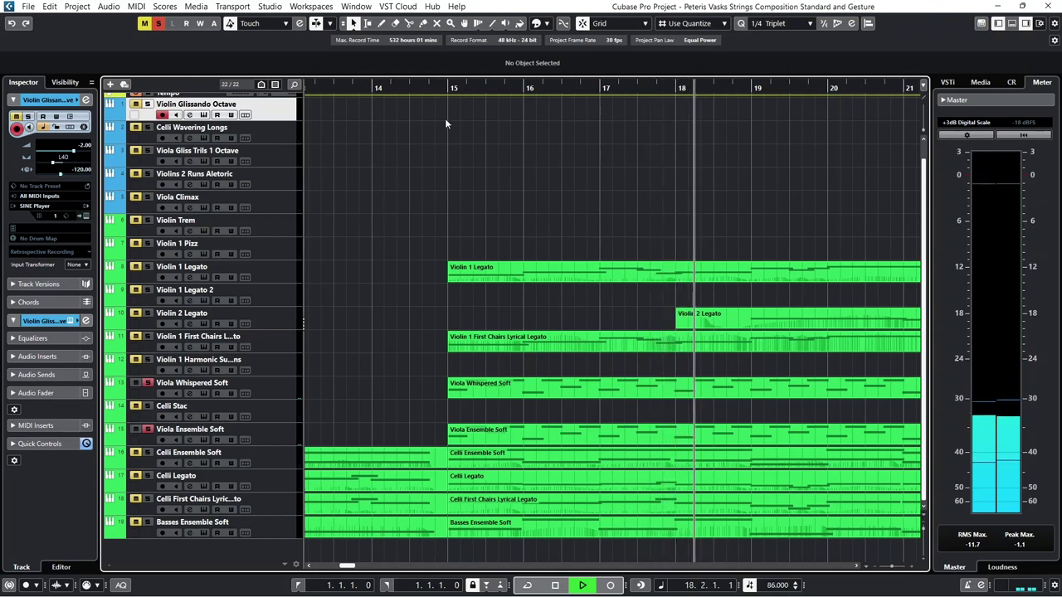
pyautogui.press('space')
# Step: Add Violin 1 First Chairs Lyrical Legato and Basses Ensemble Soft to the soloed violas, and play the group from bar 15
pyautogui.click(447, 88)
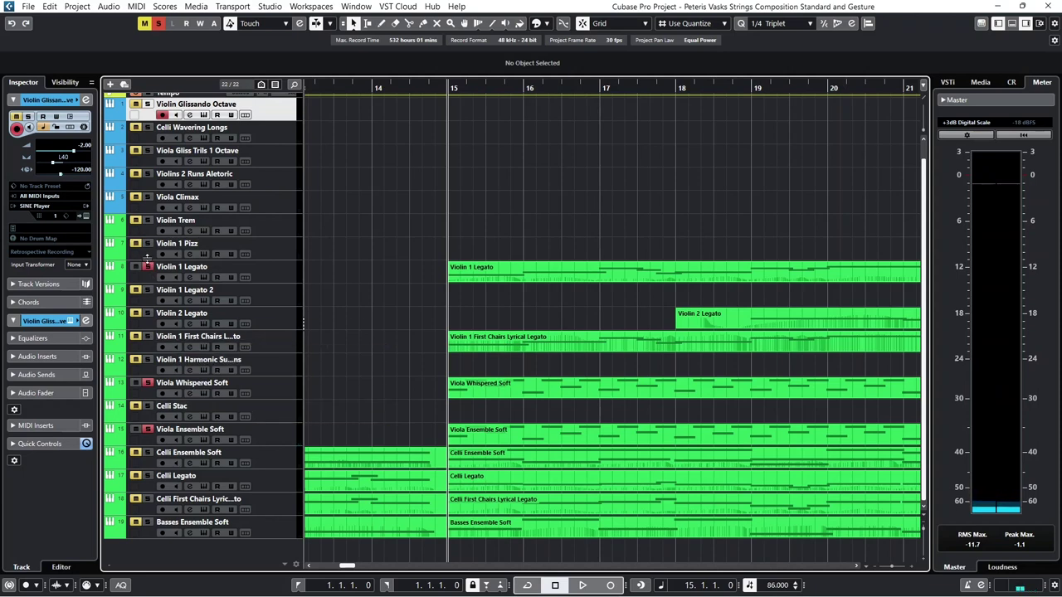
pyautogui.click(148, 336)
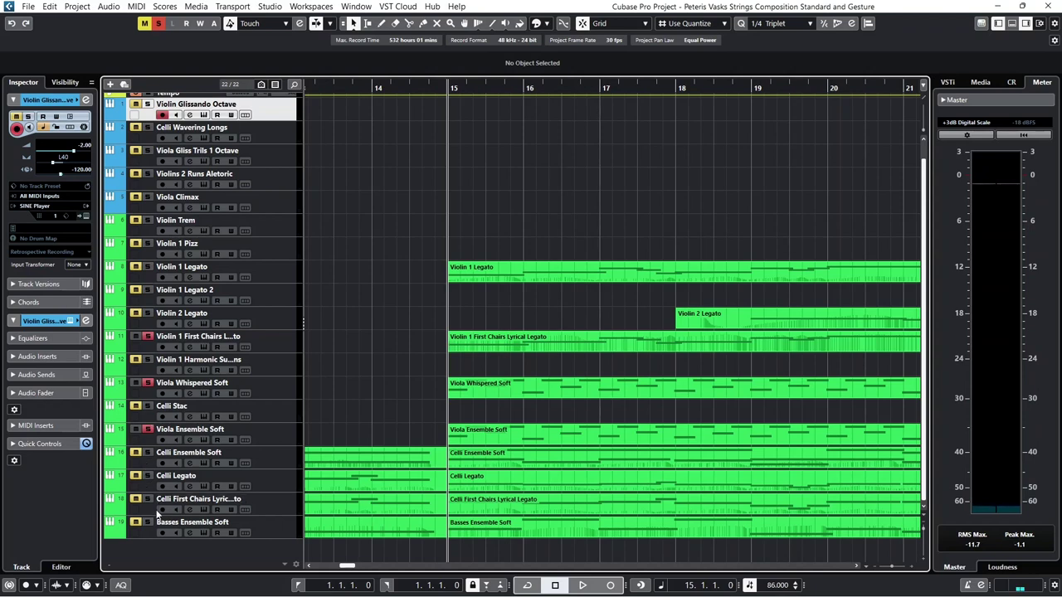
pyautogui.press('space')
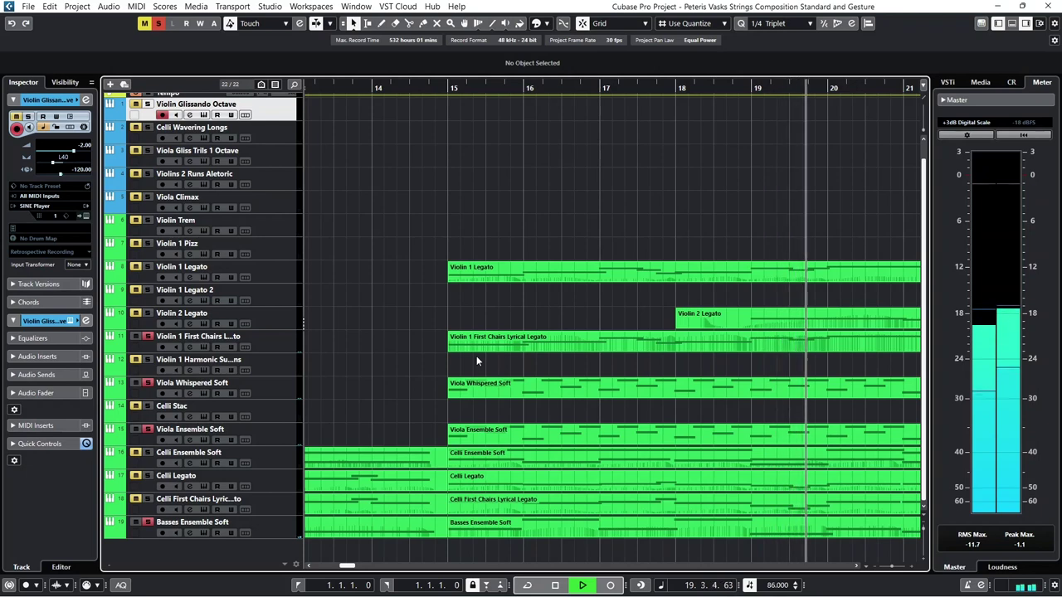
pyautogui.press('space')
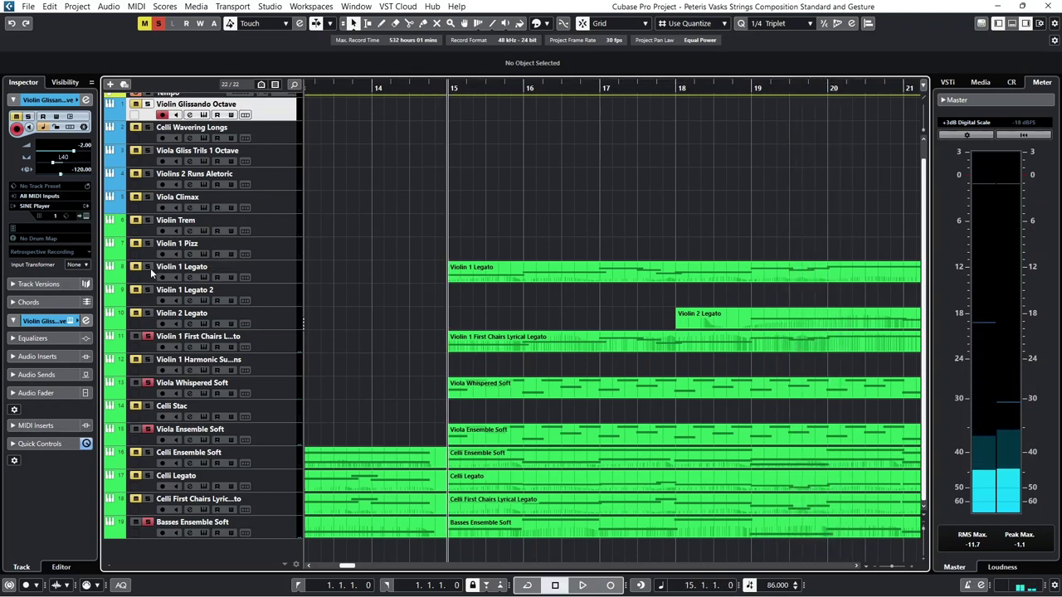
# Step: Play from bar 15 with Violin 1 Legato and Violin 2 Legato also soloed, then clear all solos and play the full arrangement up to bar 22
pyautogui.press('space')
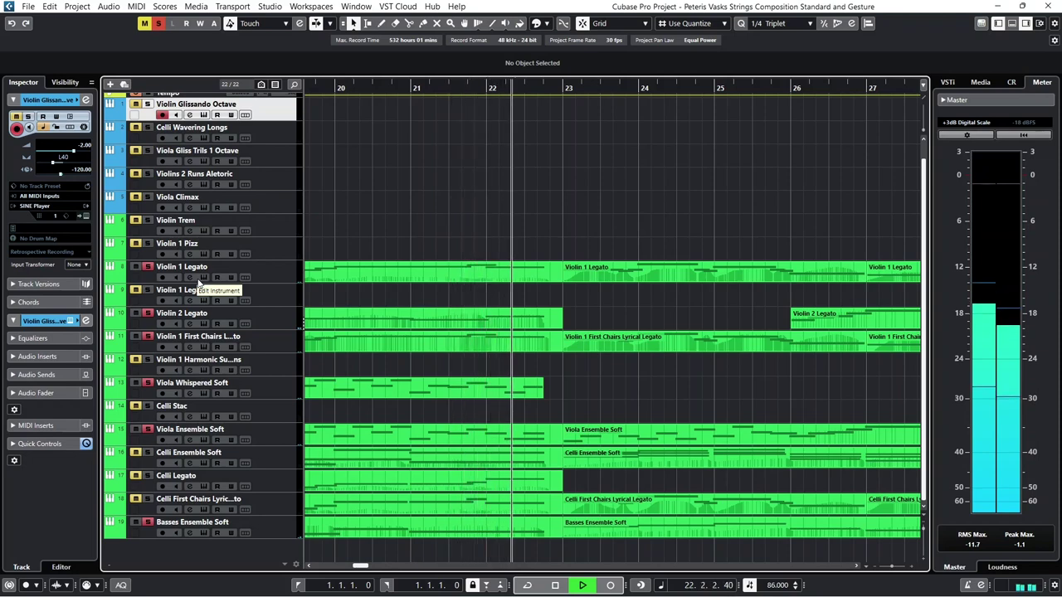
pyautogui.press('space')
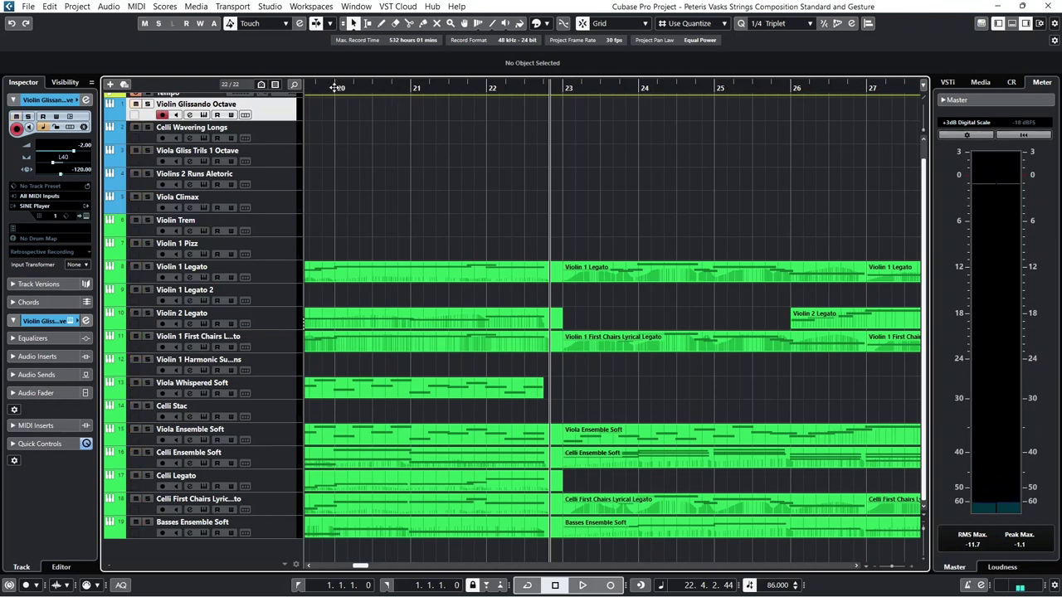
pyautogui.press('space')
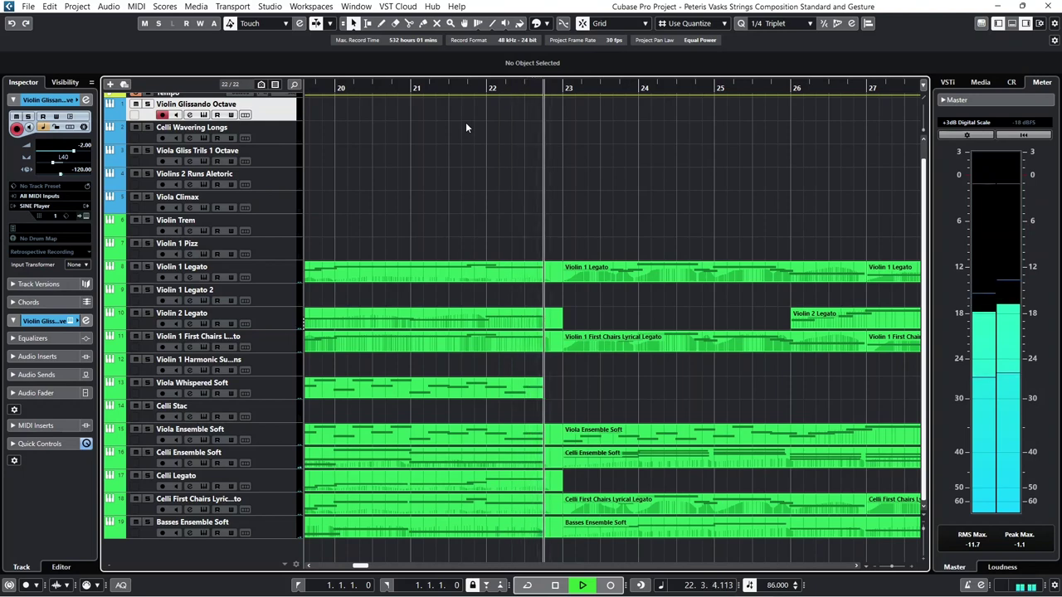
pyautogui.press('space')
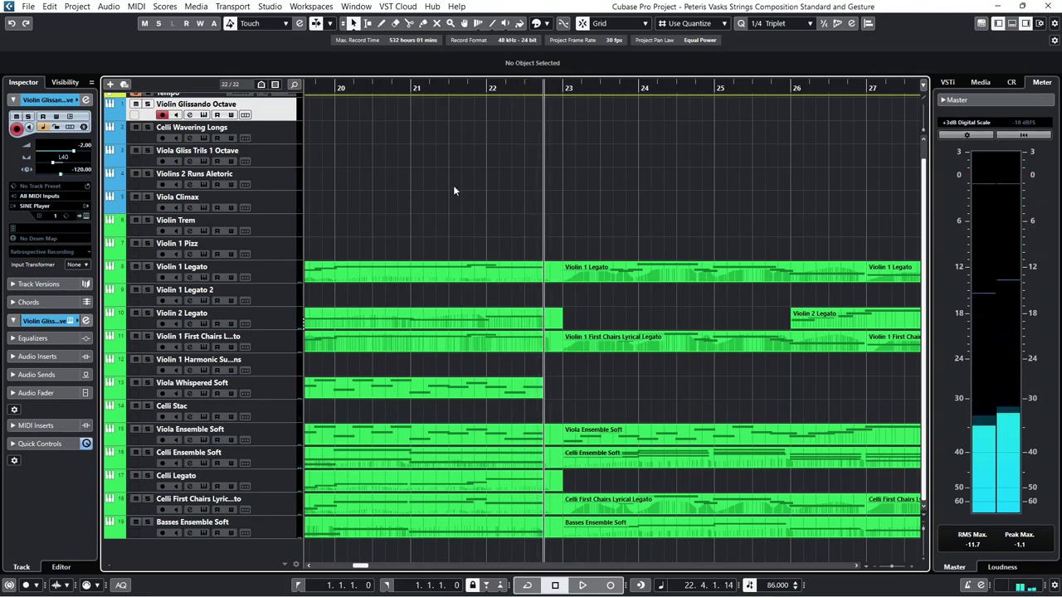
# Step: Open the Violin 1 Legato part starting at bar 15, examine its notes and modulation curve, and close the editor
pyautogui.click(277, 270)
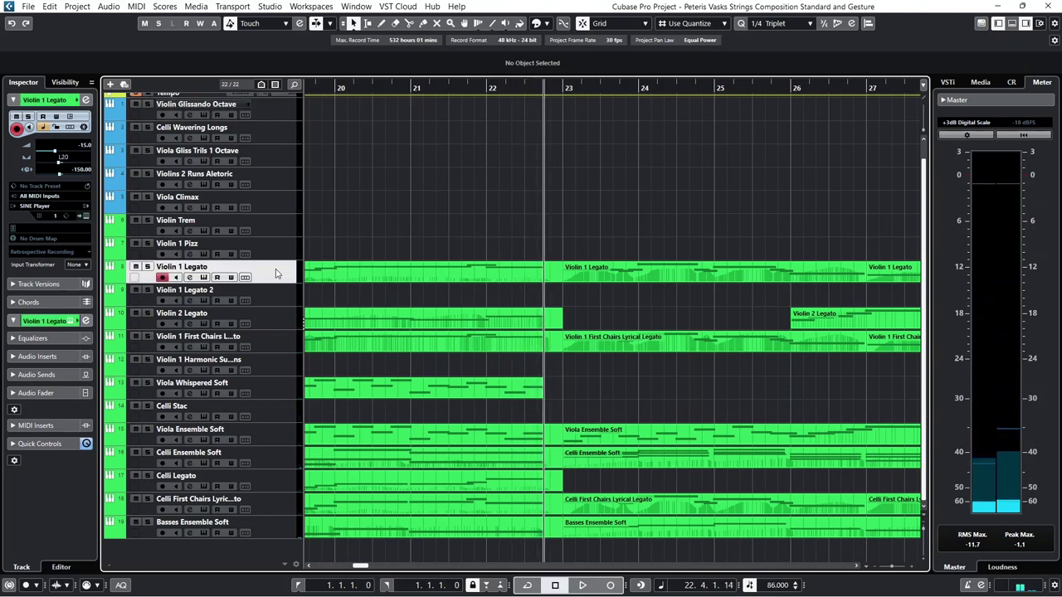
pyautogui.doubleClick(356, 268)
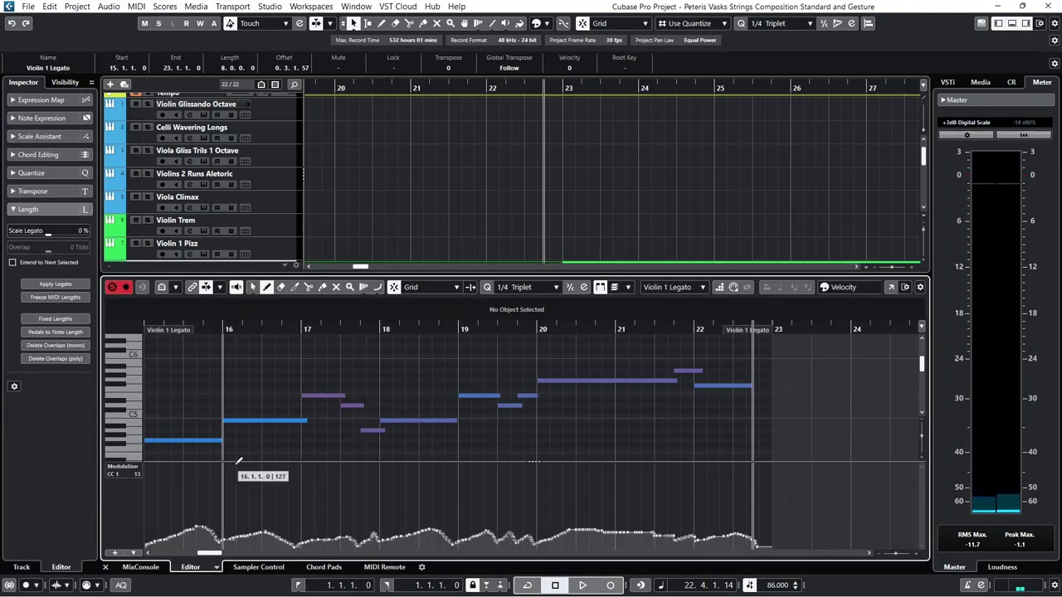
pyautogui.click(105, 567)
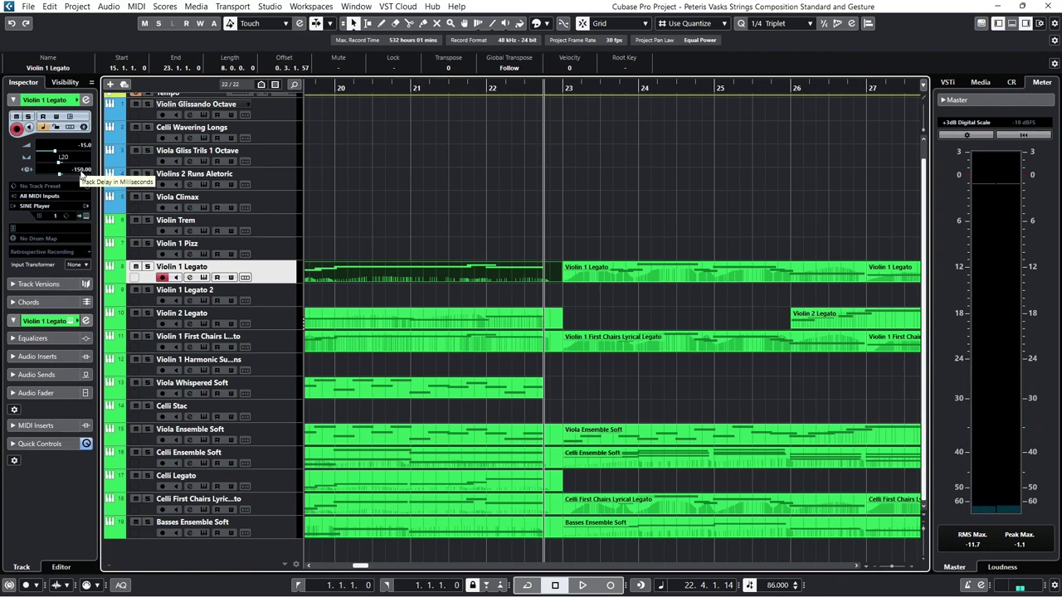
# Step: Check the track delay settings of Violin 1 Legato, Violin 1 Legato 2 and Violin 1 First Chairs Lyrical Legato
pyautogui.press('Down')
pyautogui.press('Down')
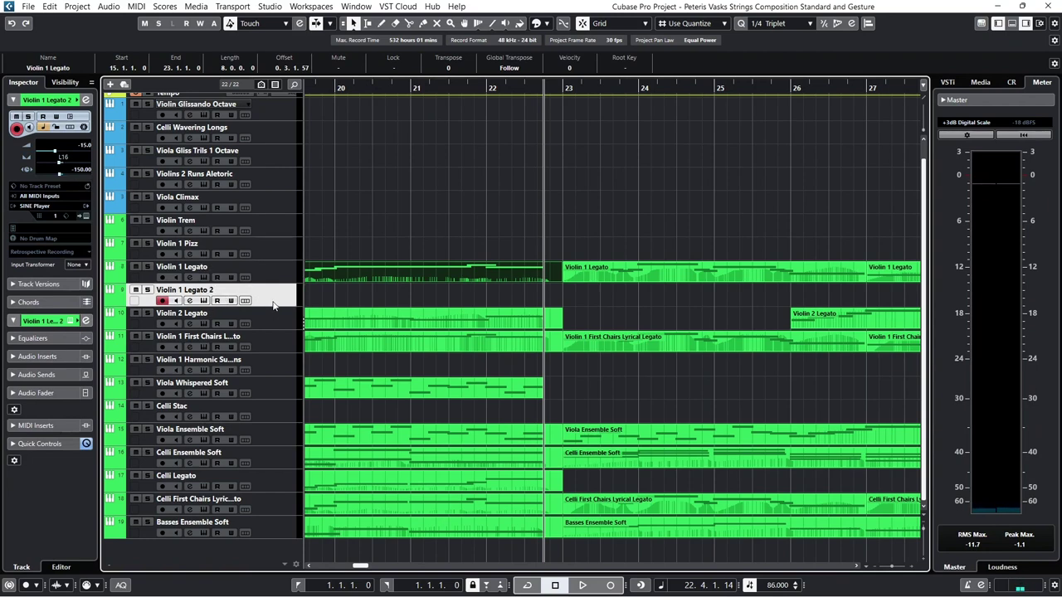
pyautogui.click(276, 338)
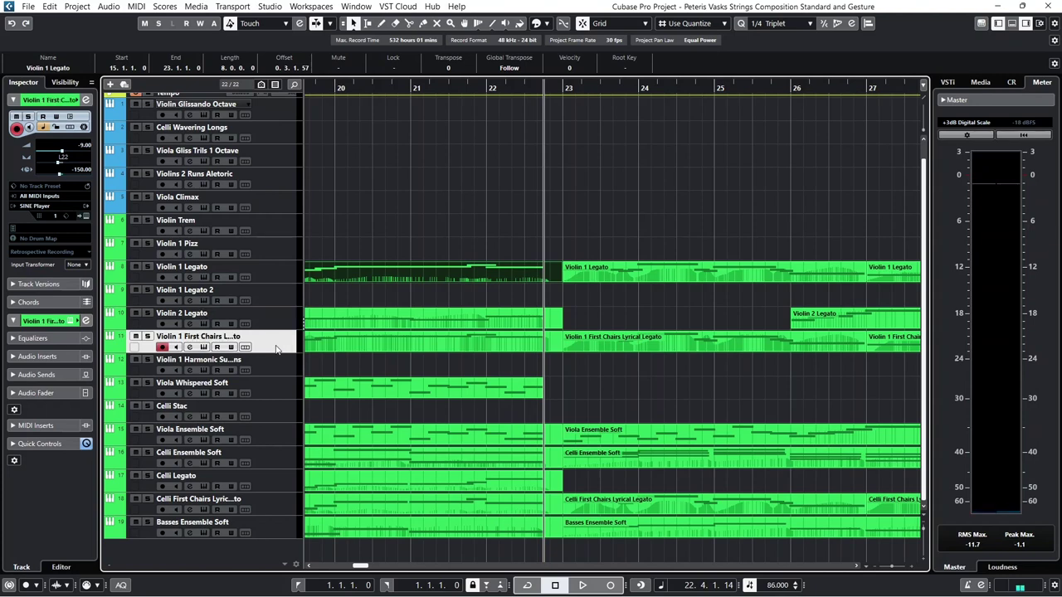
# Step: Play the full arrangement from bar 23 through to the end of bar 38
pyautogui.click(484, 87)
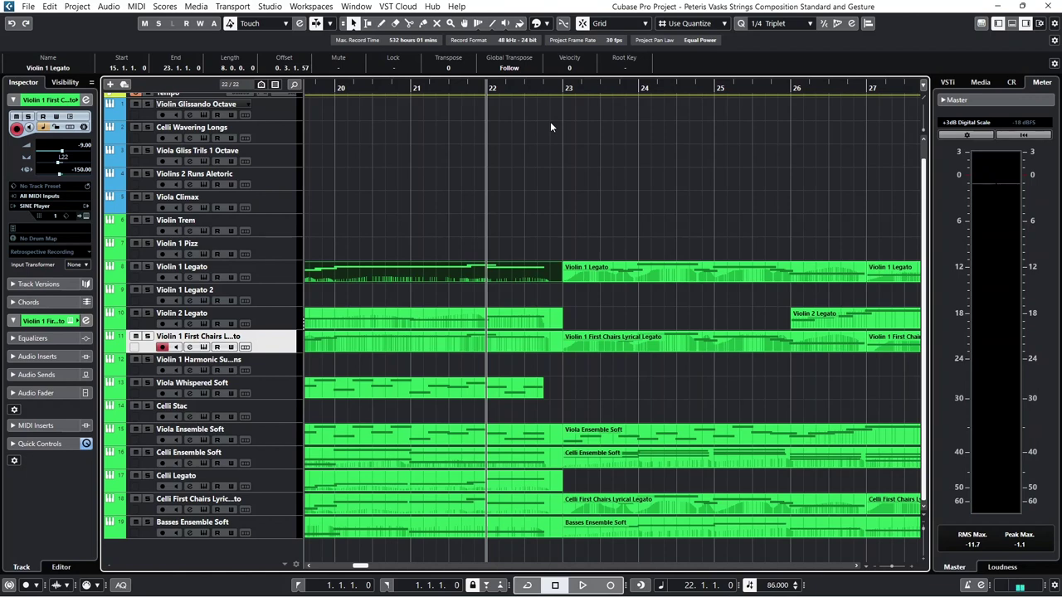
pyautogui.click(462, 90)
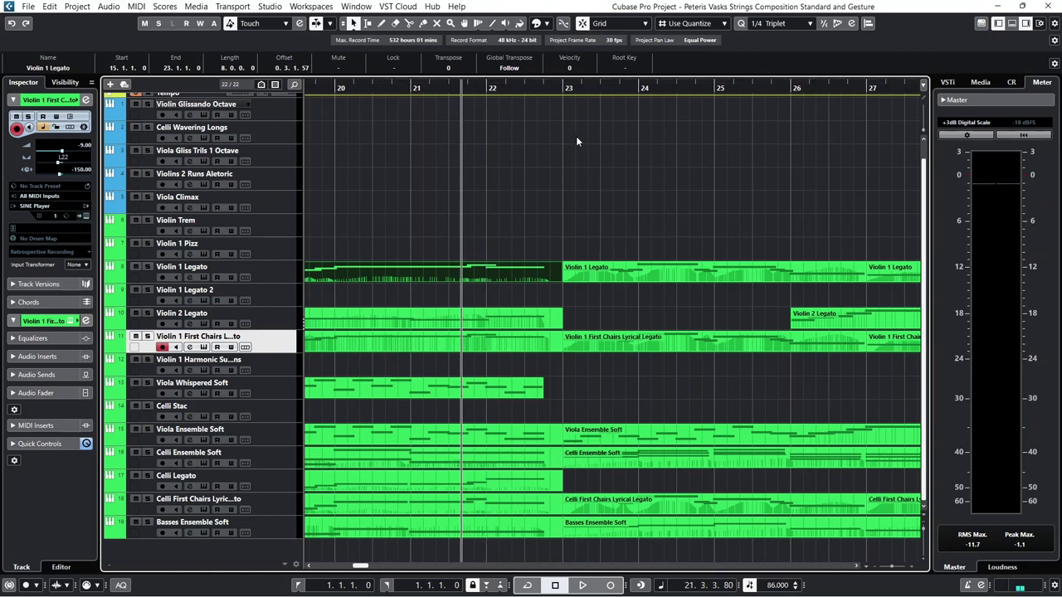
pyautogui.click(563, 88)
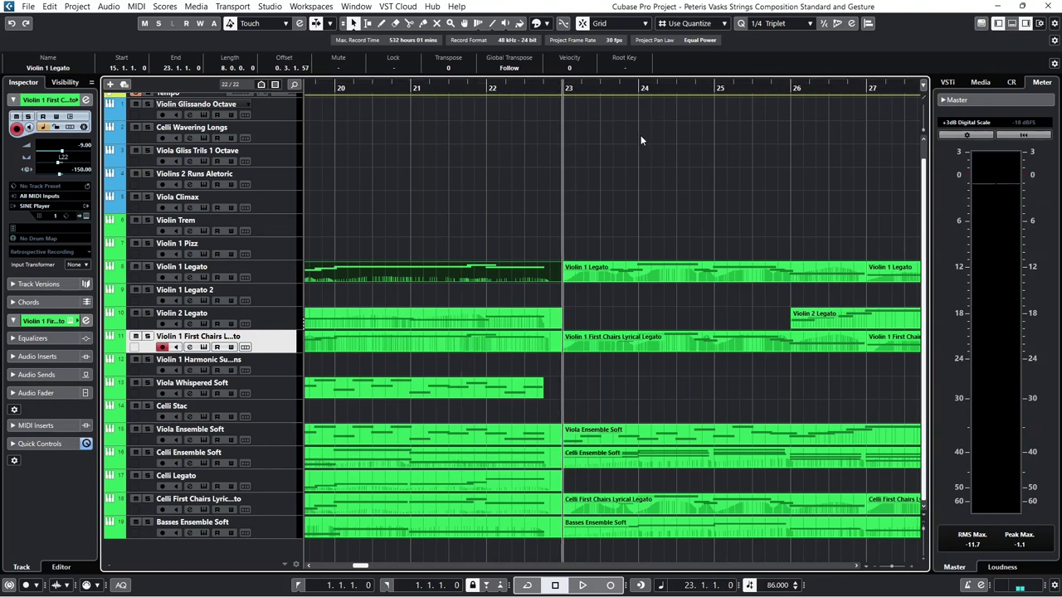
pyautogui.press('space')
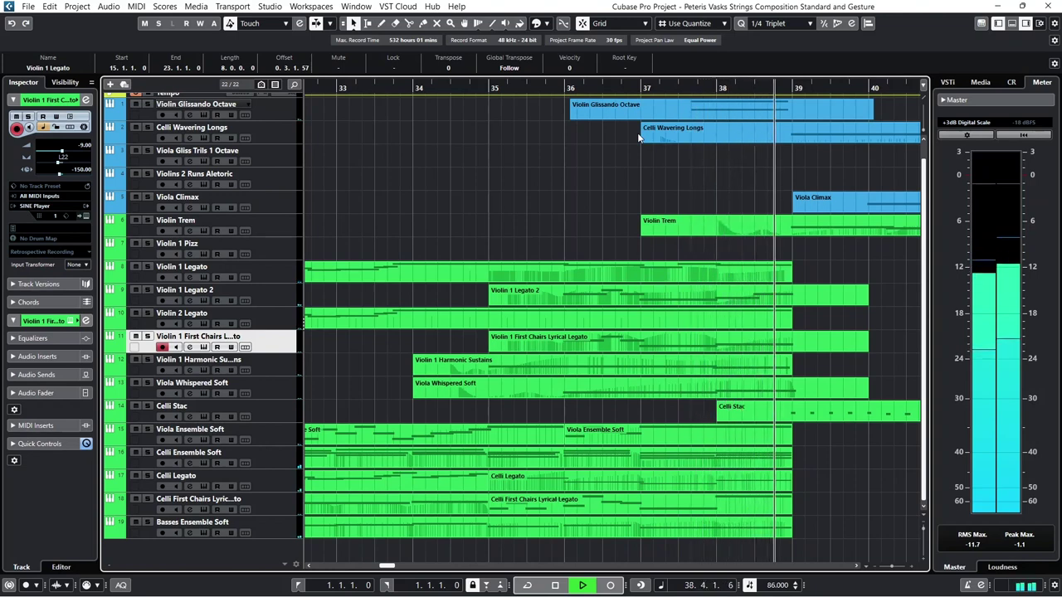
pyautogui.press('space')
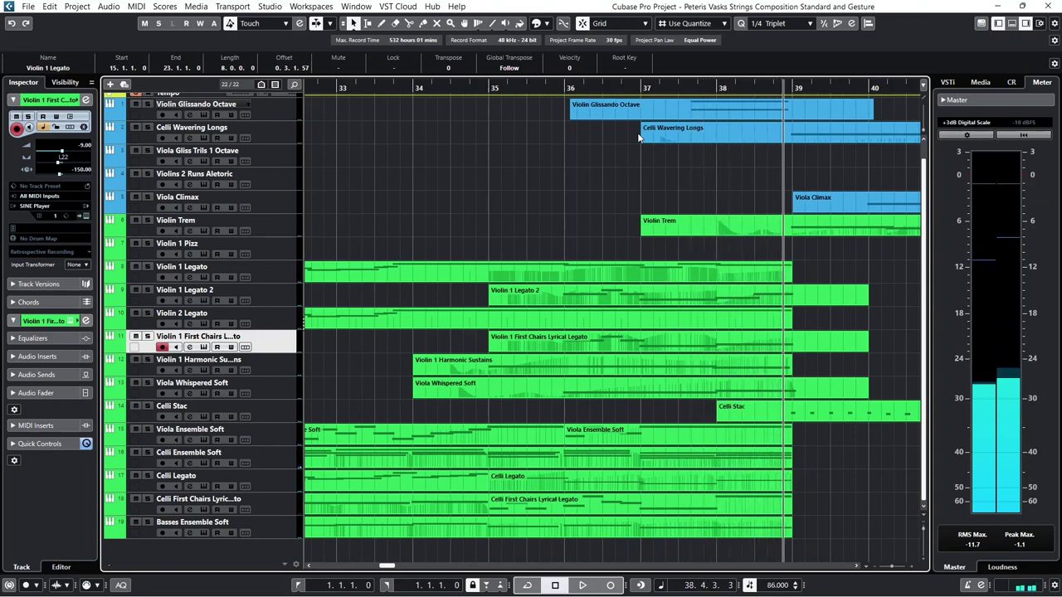
# Step: Locate the sections starting at bars 31 and 34, and point out the Violin 1 Legato and Violin 1 First Chairs Lyrical Legato tracks
pyautogui.moveTo(372, 77); pyautogui.dragTo(402, 88)
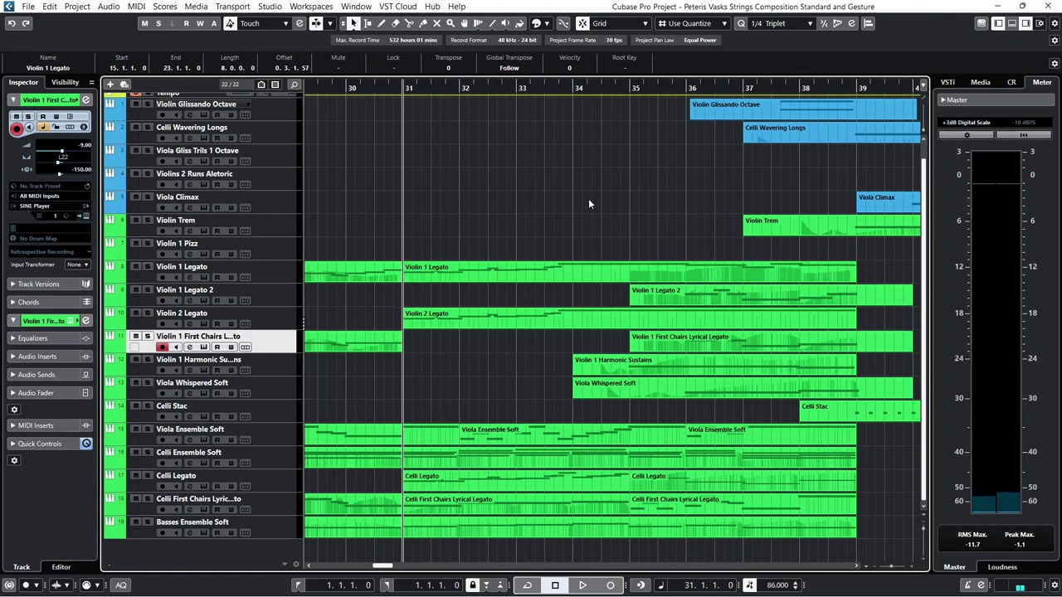
pyautogui.click(573, 87)
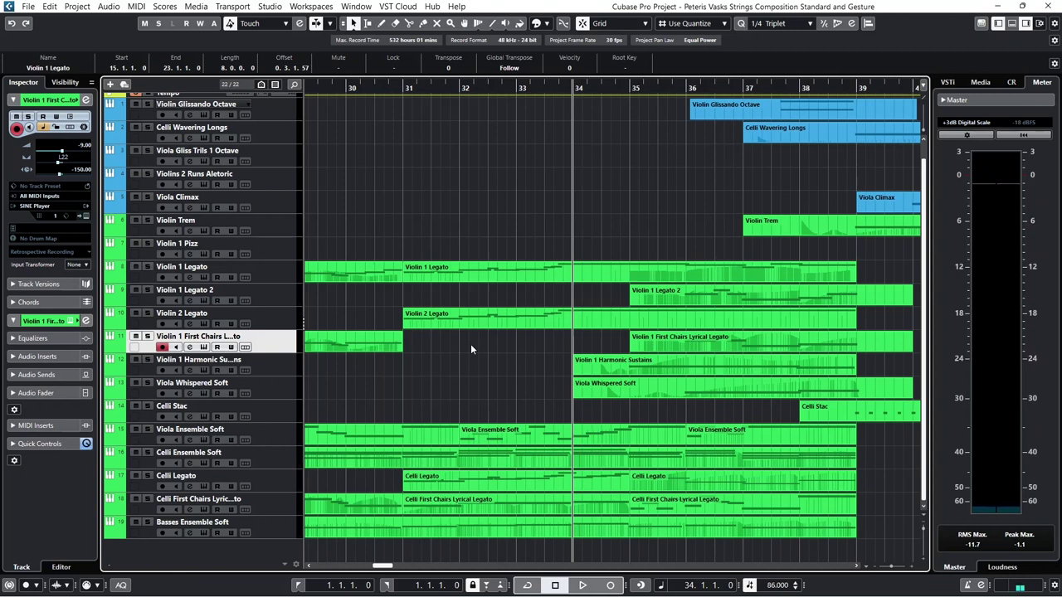
pyautogui.click(296, 266)
pyautogui.click(292, 344)
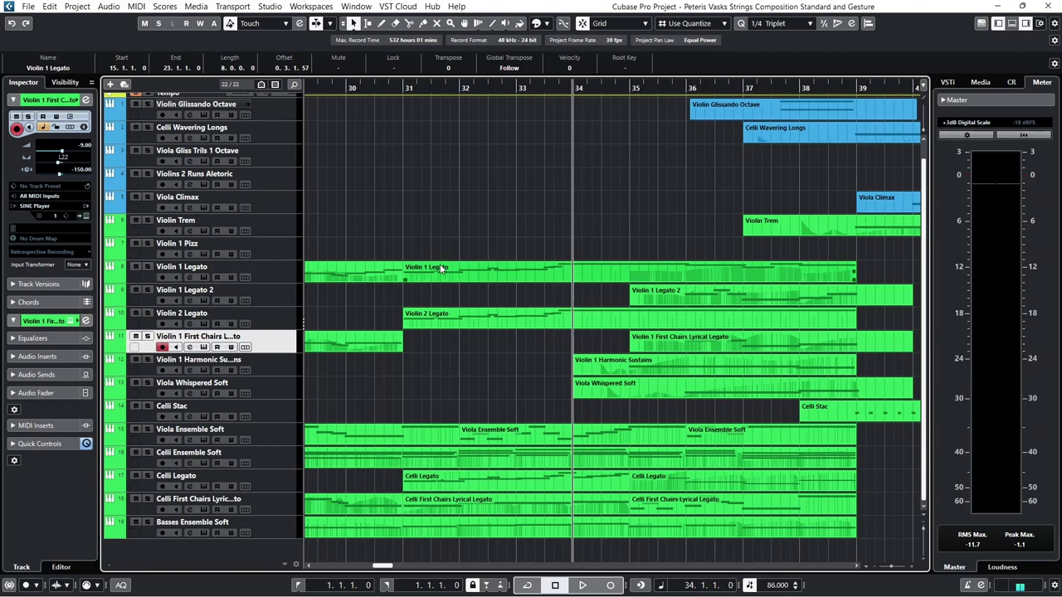
# Step: Play the full arrangement from bar 33 to the end of bar 38 and return the playback position to bar 33
pyautogui.click(515, 86)
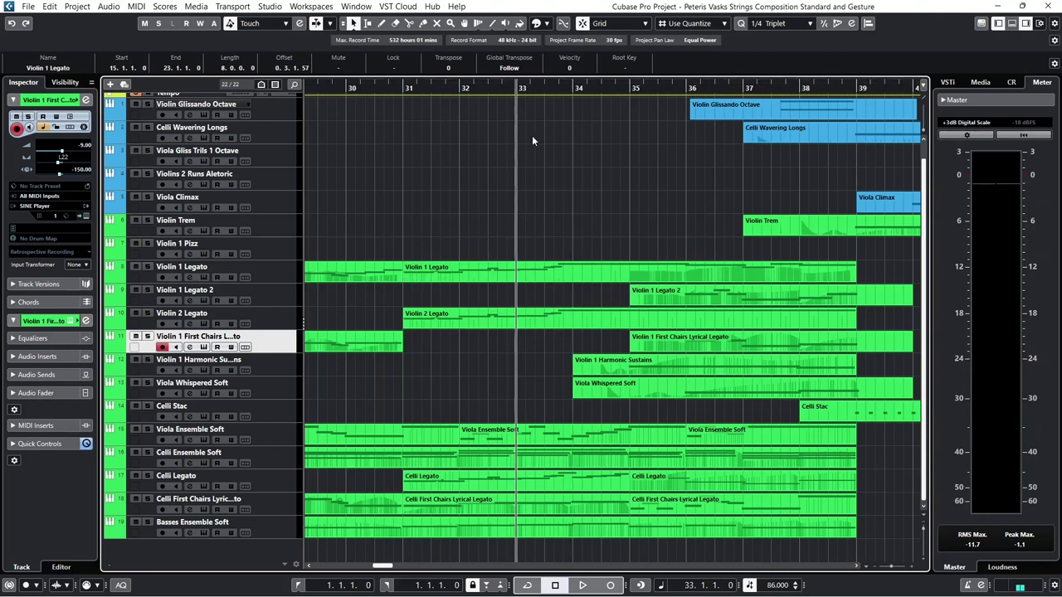
pyautogui.press('space')
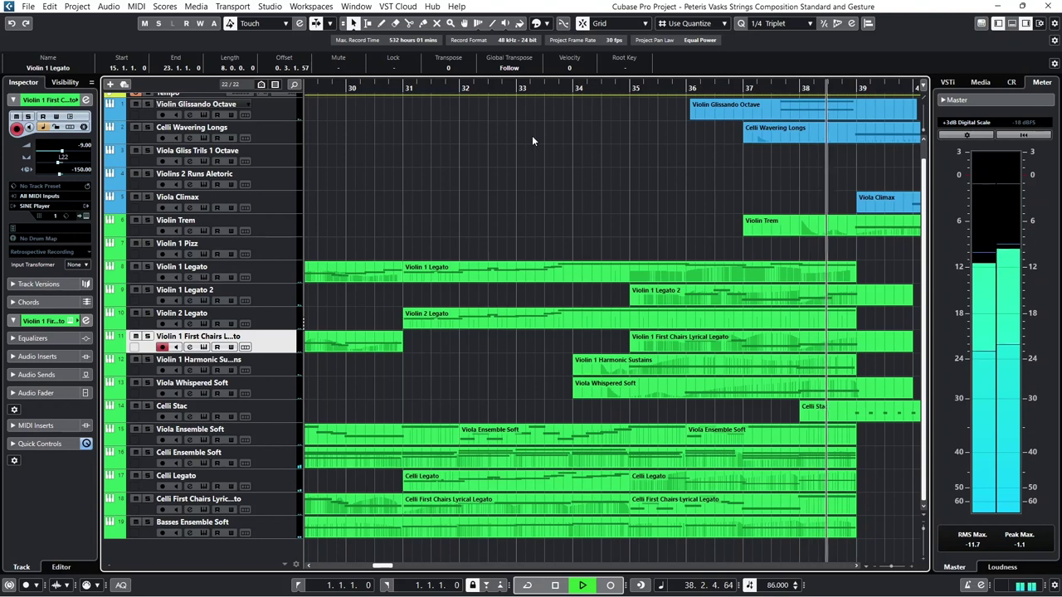
pyautogui.press('space')
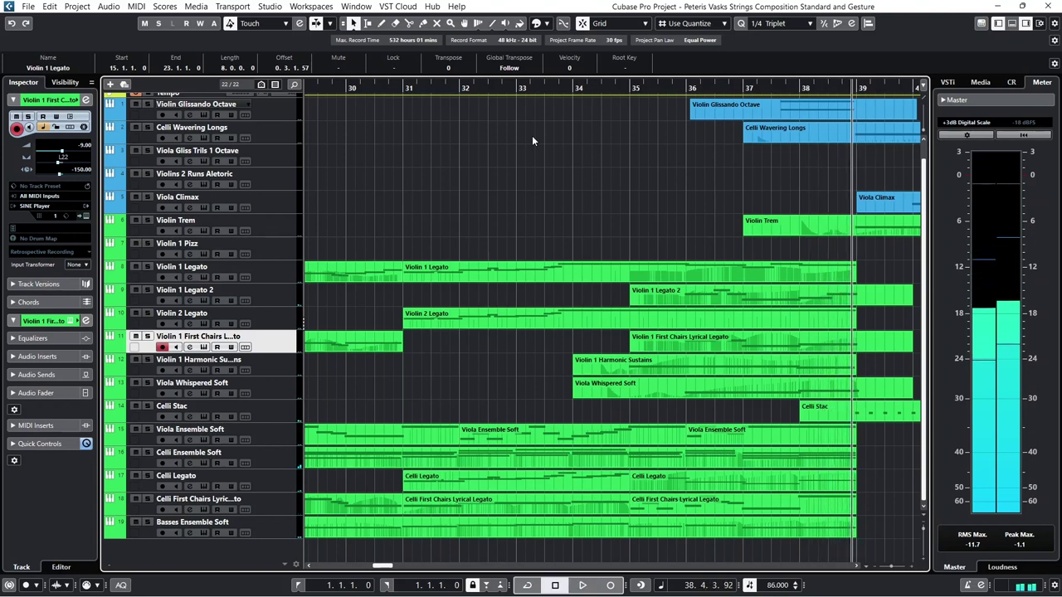
pyautogui.click(518, 88)
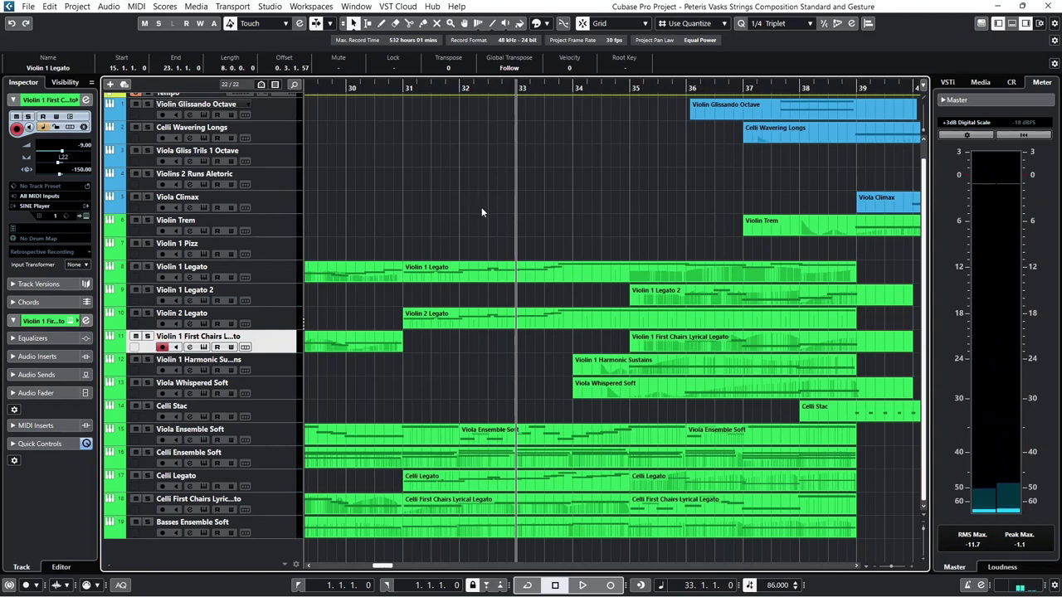
# Step: Open the Violin 2 Legato part starting at bar 31, examine its notes and modulation curve, and close the editor
pyautogui.click(405, 88)
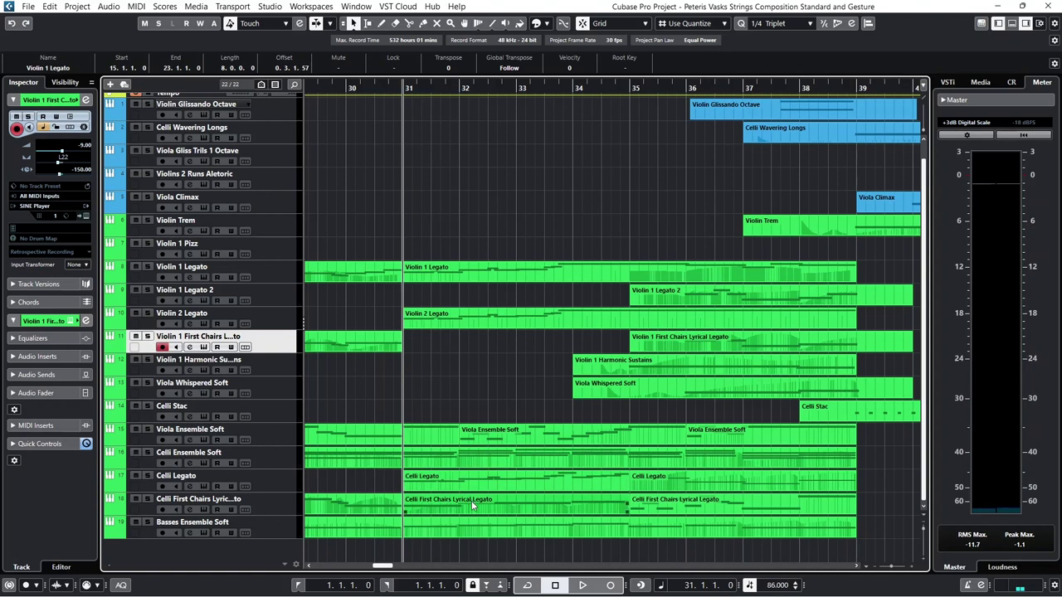
pyautogui.doubleClick(454, 318)
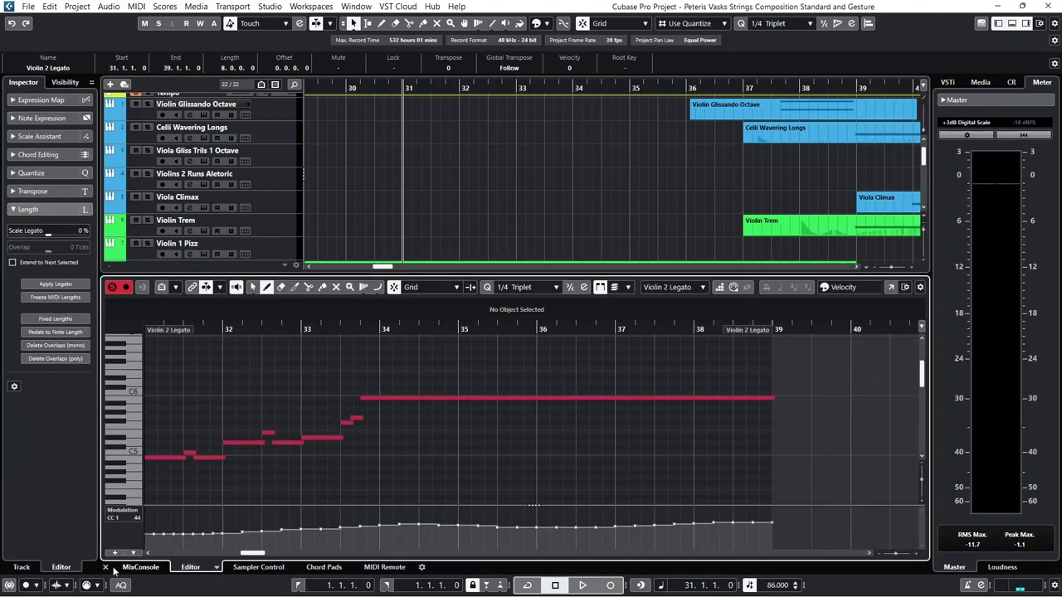
pyautogui.click(106, 568)
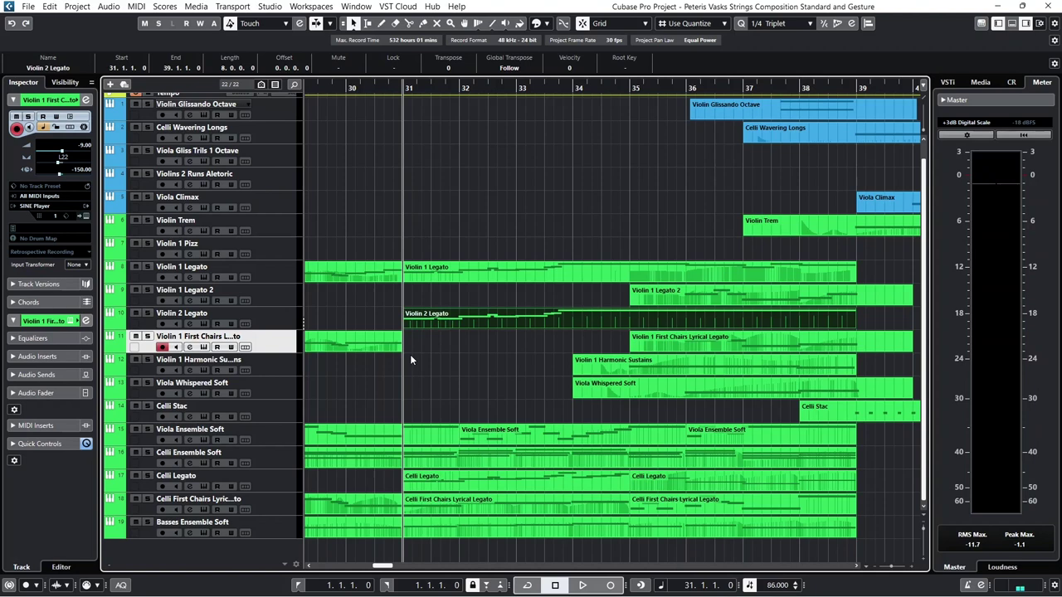
# Step: Play the full arrangement from bar 35 to the start of bar 37
pyautogui.click(633, 89)
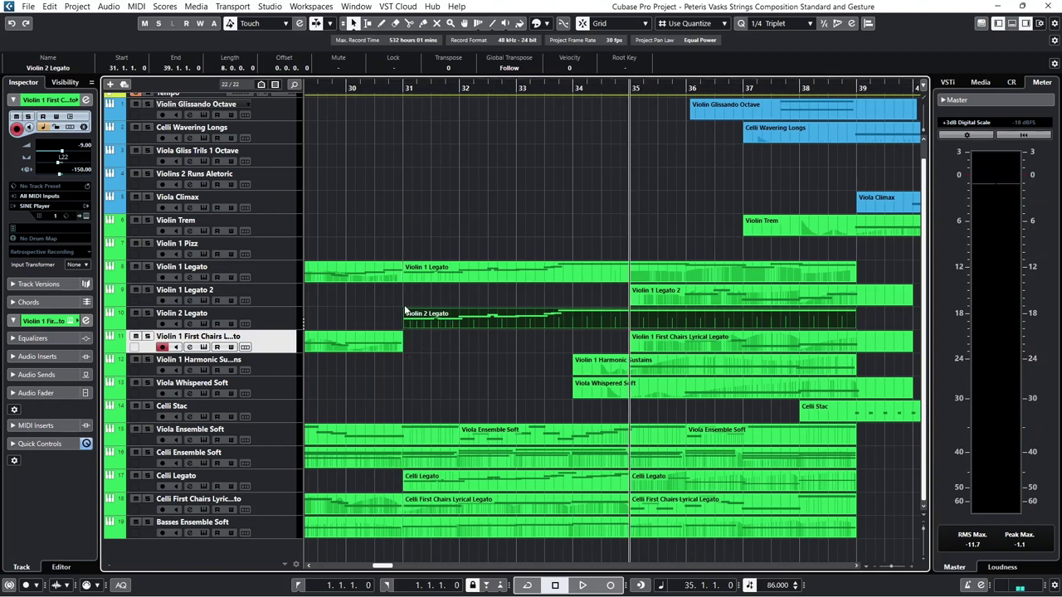
pyautogui.press('space')
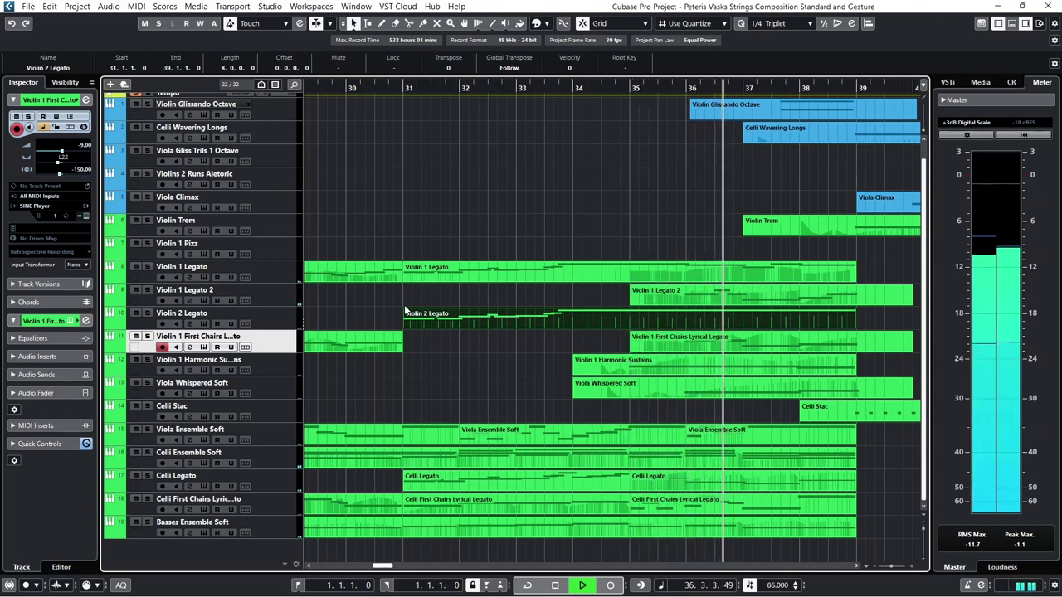
pyautogui.press('space')
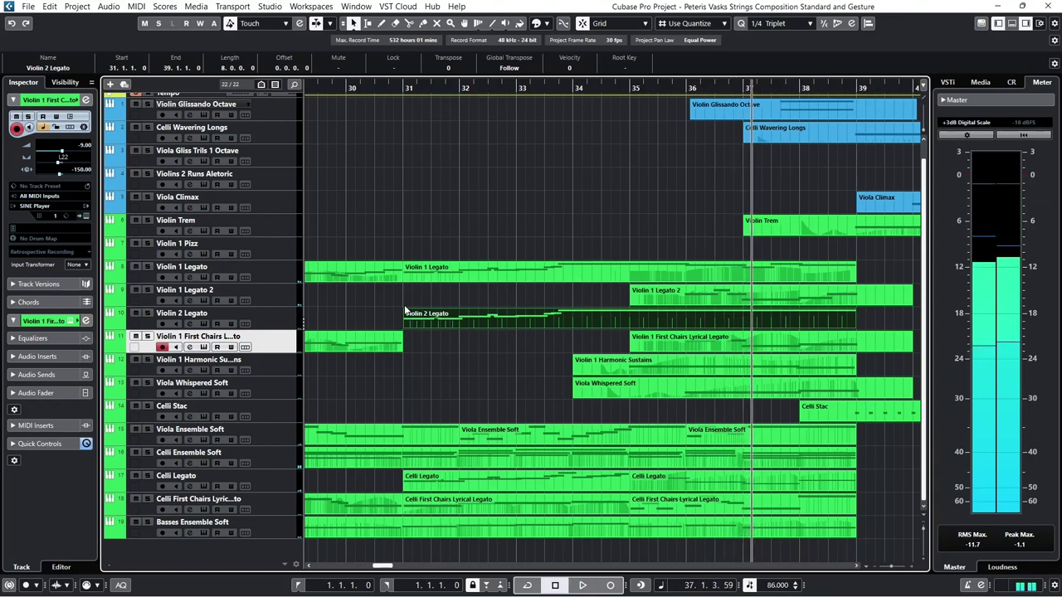
# Step: Open the Violin 1 Legato 2 part starting at bar 35, examine its notes and modulation curve with playback, and close the editor
pyautogui.click(630, 88)
pyautogui.doubleClick(663, 294)
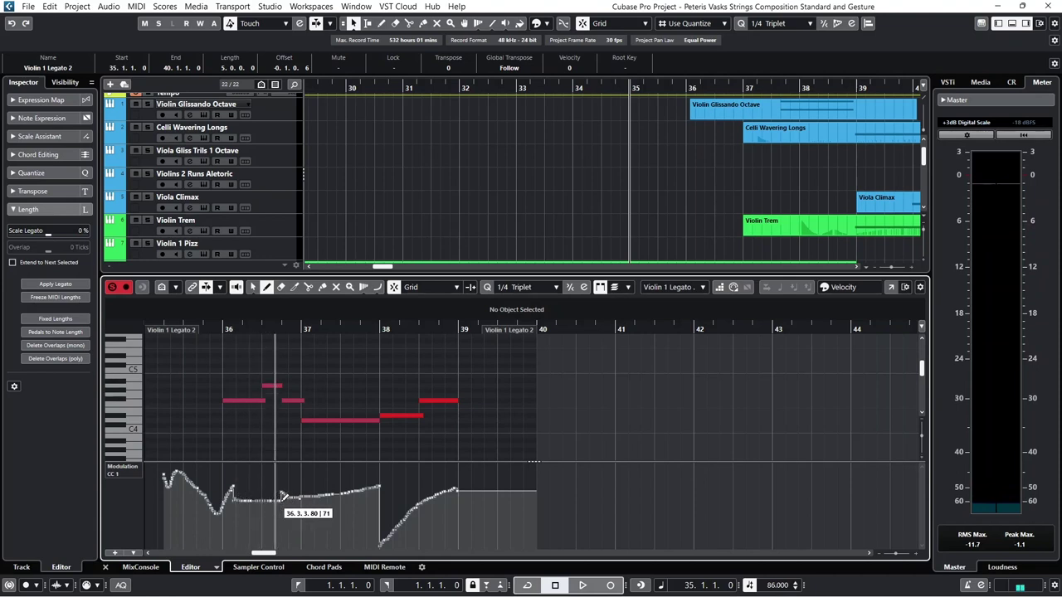
pyautogui.click(212, 332)
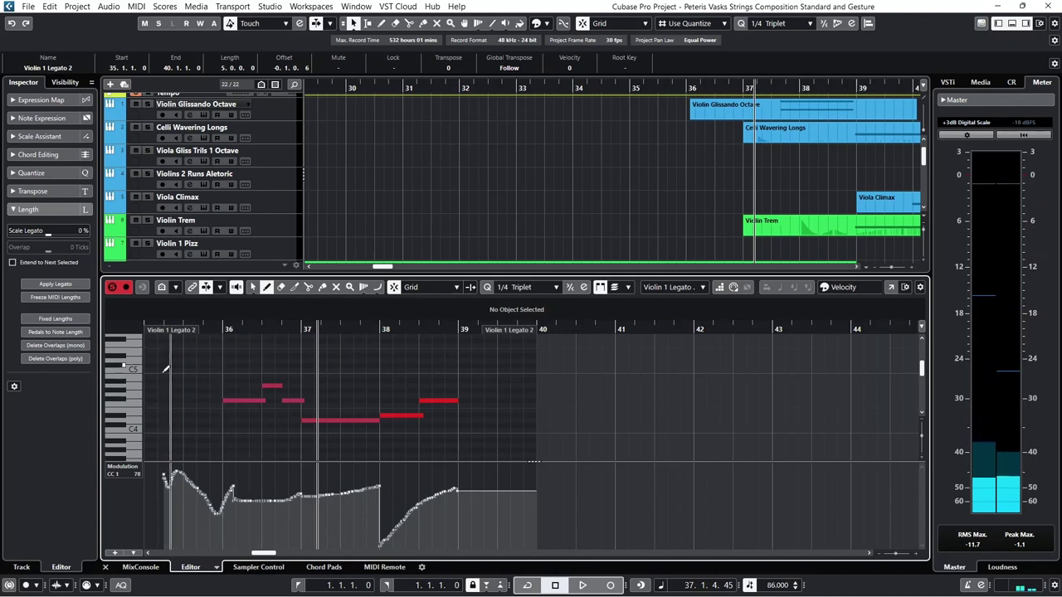
pyautogui.click(106, 567)
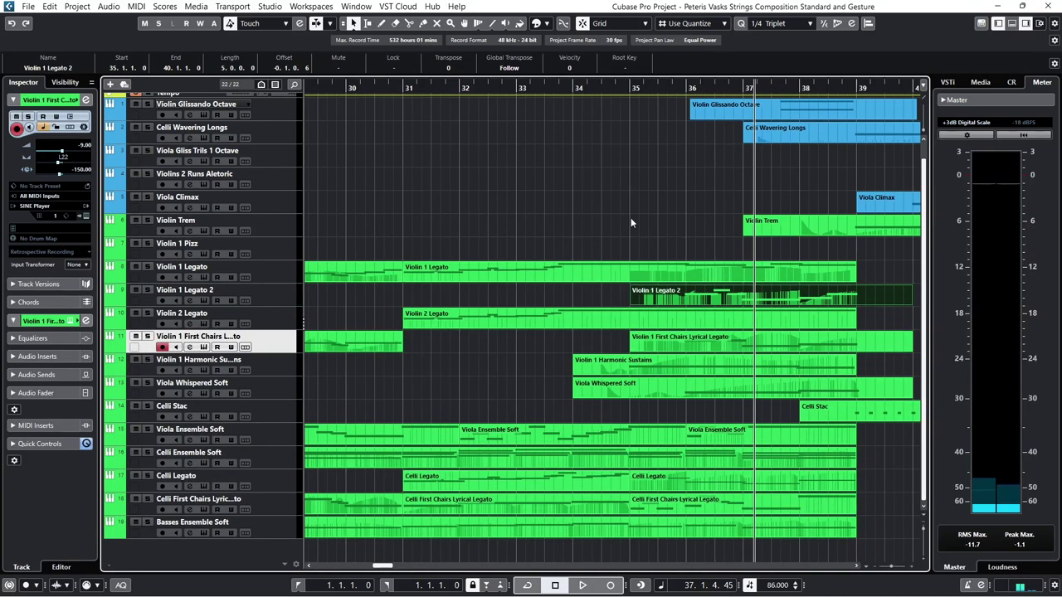
# Step: Audition the Violin Glissando Octave track soloed, and play the full arrangement from bar 37 to the end of bar 42 with the solo cleared
pyautogui.moveTo(688, 88); pyautogui.dragTo(741, 83)
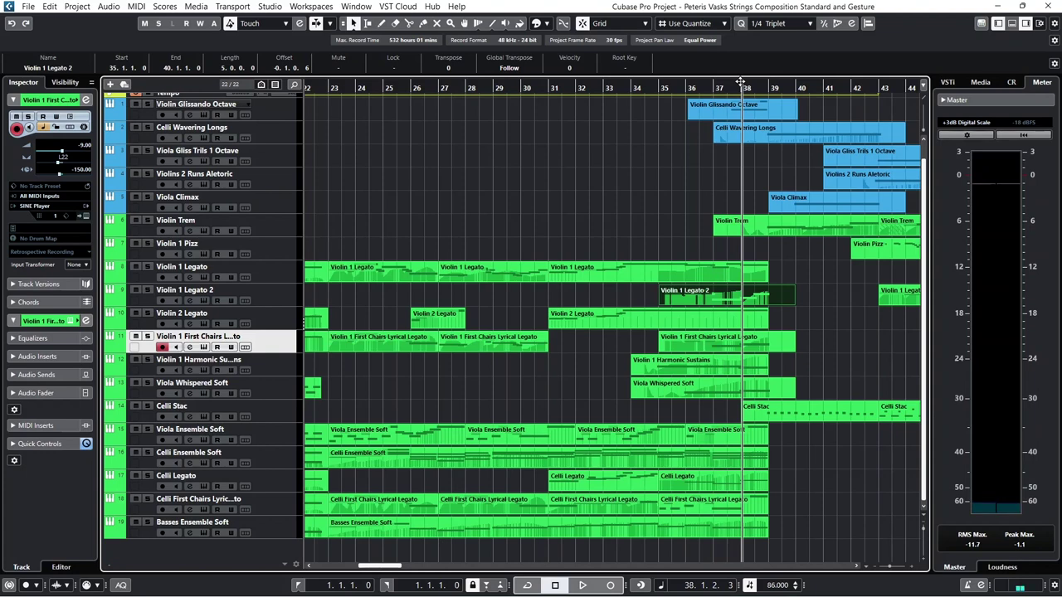
pyautogui.scroll(1, 697, 145)
pyautogui.click(713, 88)
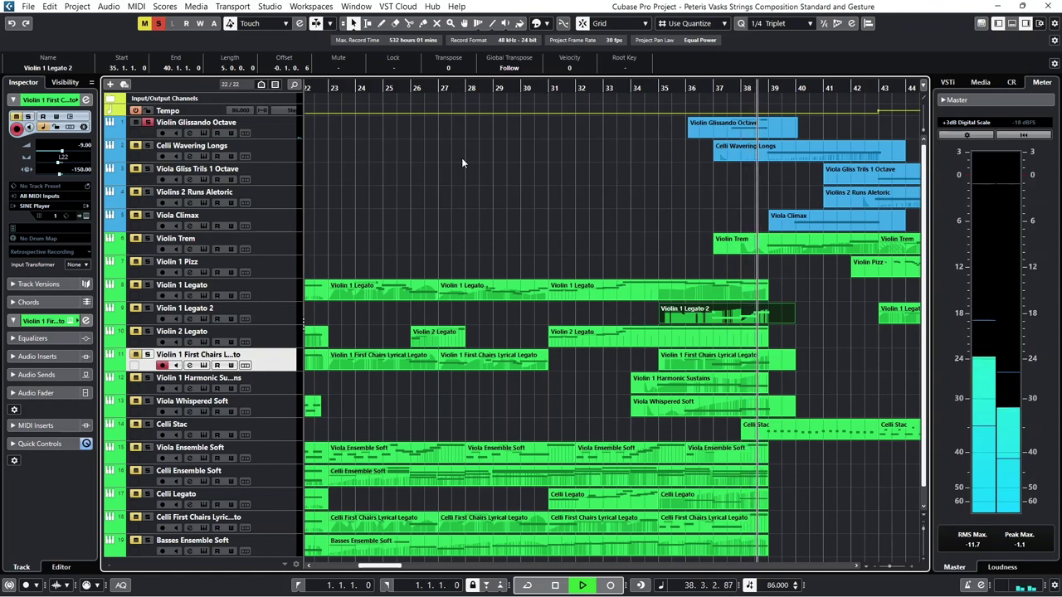
pyautogui.press('space')
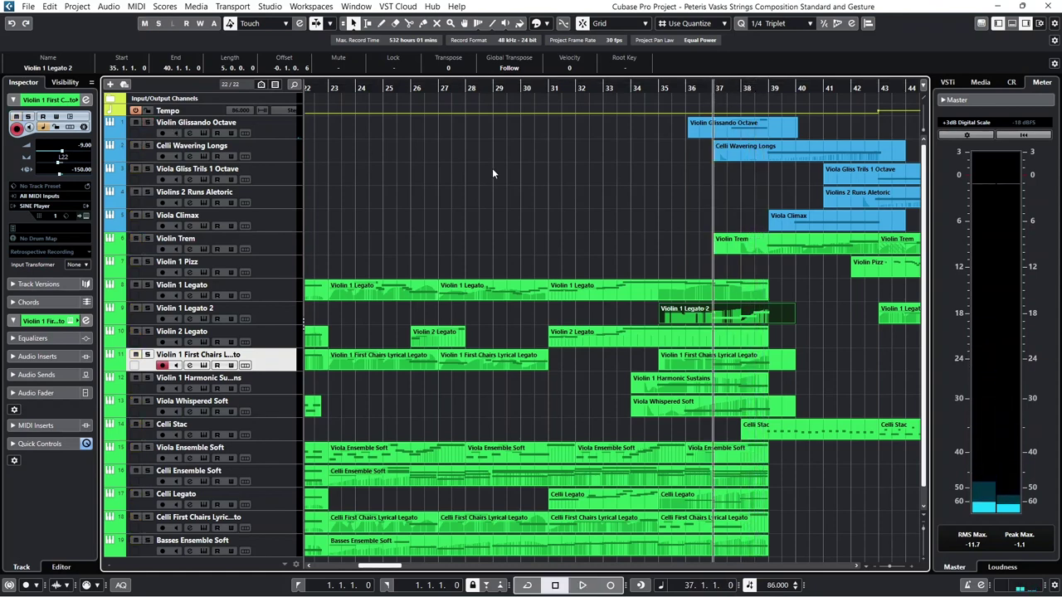
pyautogui.press('space')
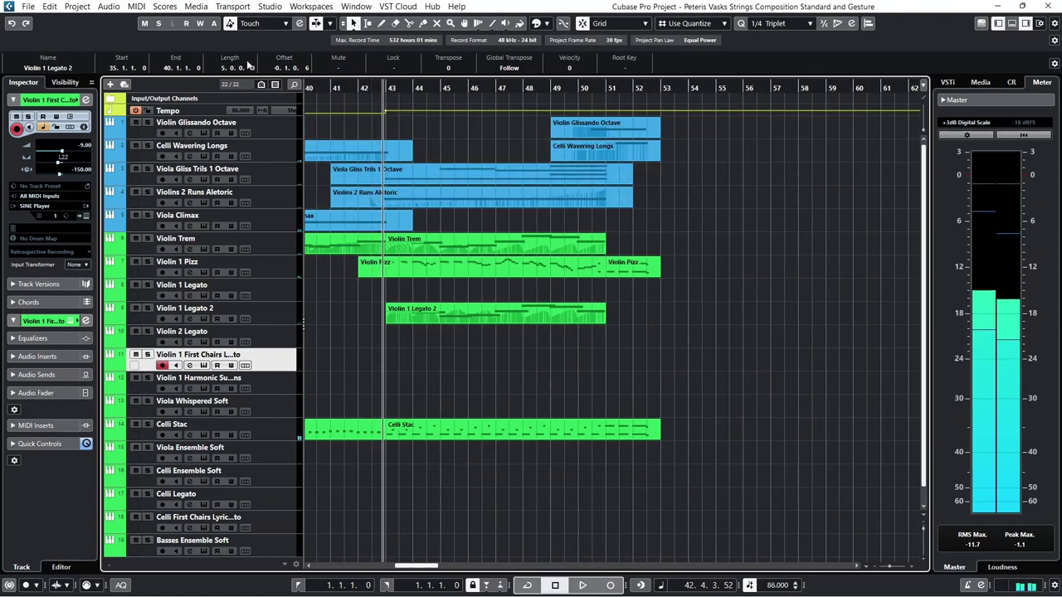
# Step: Solo Celli Wavering Longs and Viola Climax and play them from the middle of bar 38 into bar 43
pyautogui.moveTo(345, 87); pyautogui.dragTo(477, 143)
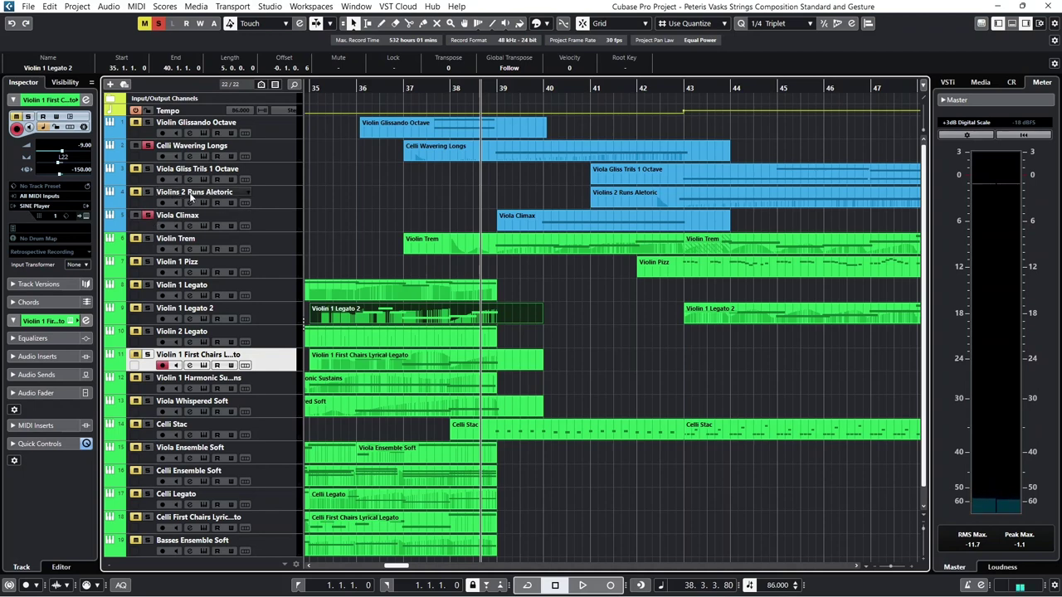
pyautogui.press('space')
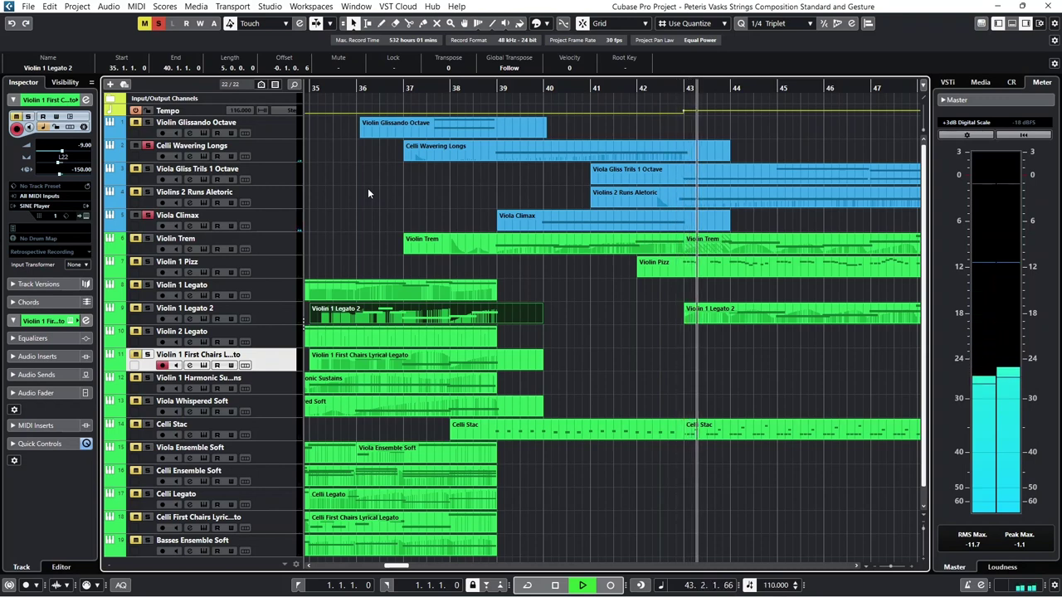
pyautogui.press('space')
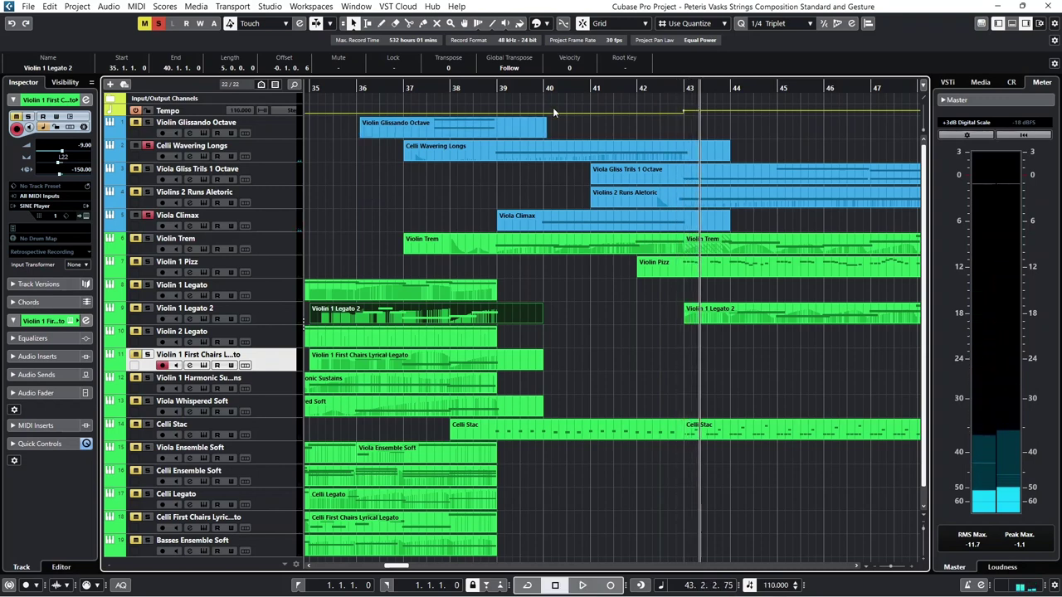
# Step: Clear all solos and play the full arrangement from bar 39 to the end of bar 52
pyautogui.click(498, 89)
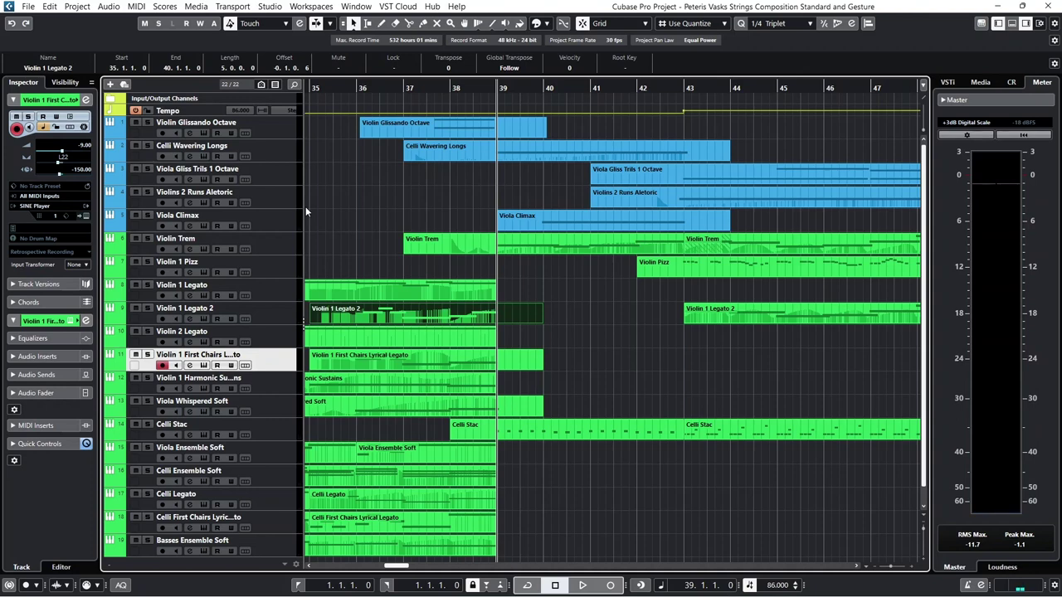
pyautogui.press('space')
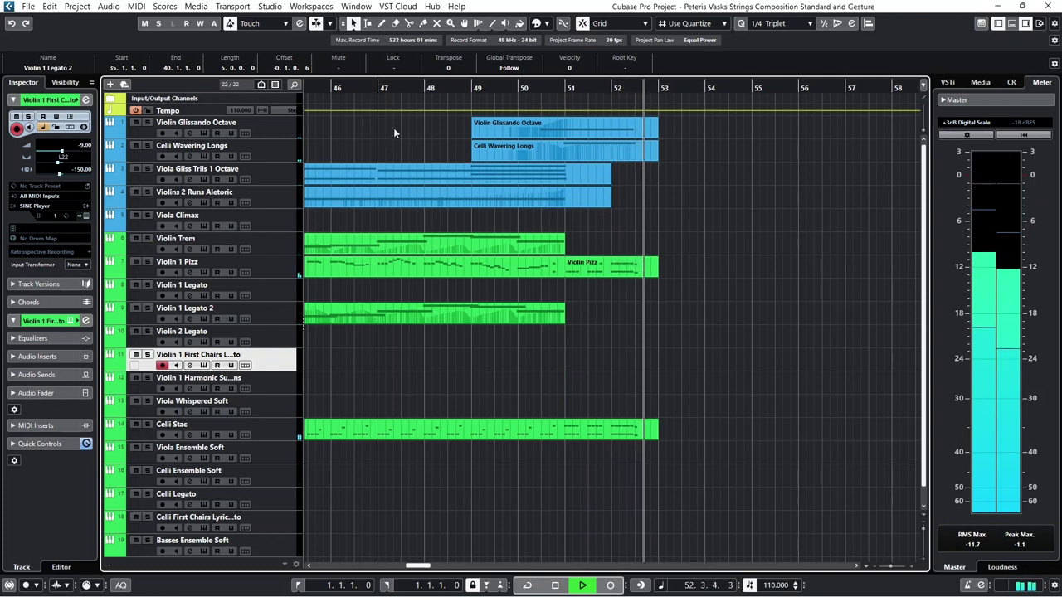
pyautogui.press('space')
# Step: Solo the Celli Stac track, play it from bar 43 into bar 45, and clear the solo
pyautogui.moveTo(406, 89)
pyautogui.mouseDown()
pyautogui.moveTo(275, 85)
pyautogui.moveTo(444, 89)
pyautogui.moveTo(405, 89)
pyautogui.moveTo(422, 89)
pyautogui.moveTo(408, 104)
pyautogui.mouseUp()
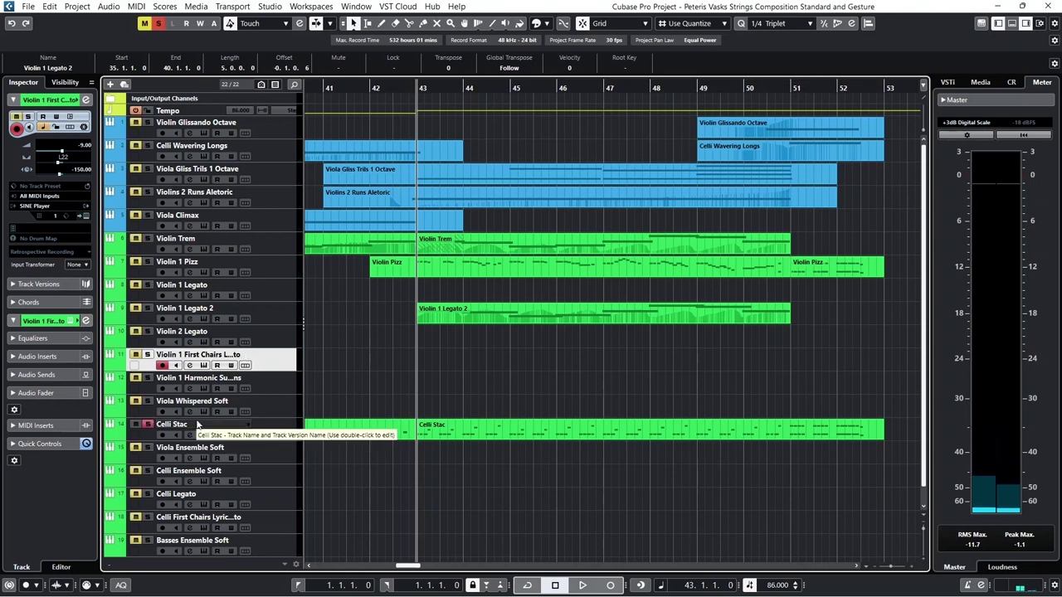
pyautogui.press('space')
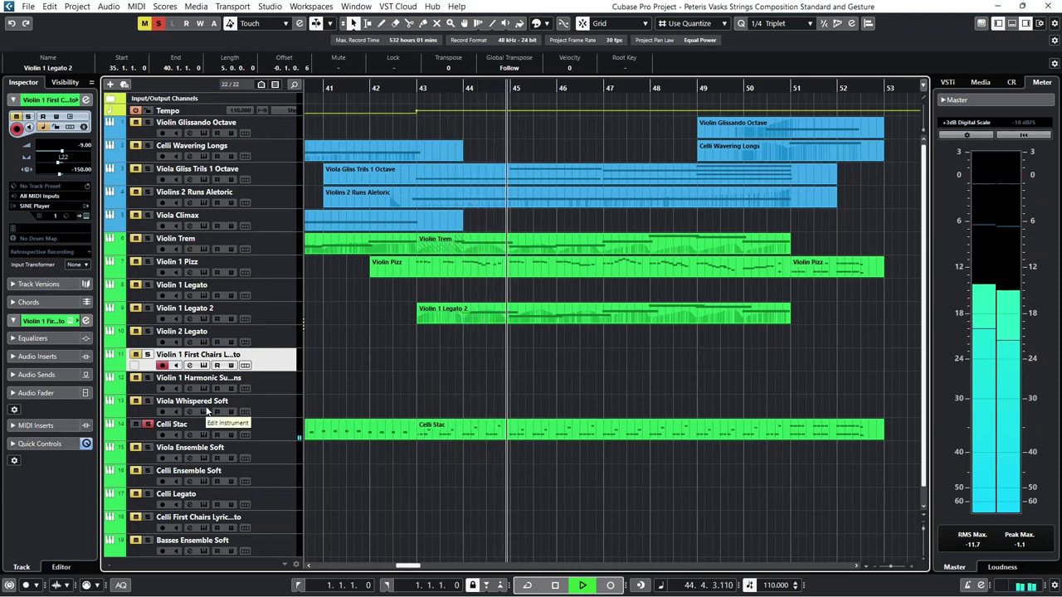
pyautogui.press('space')
pyautogui.click(151, 425)
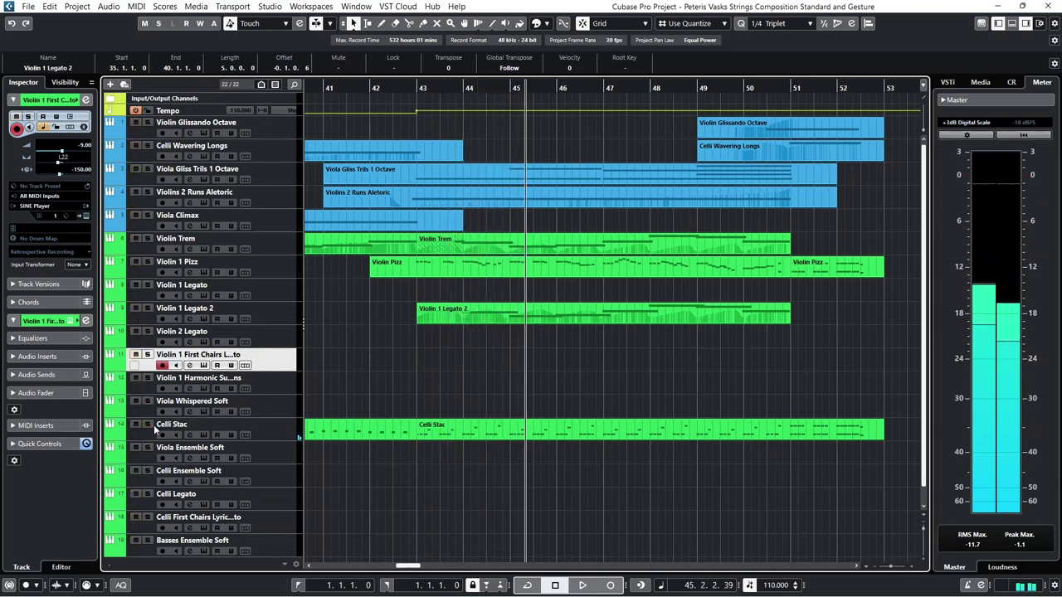
# Step: Solo Violin 1 Pizz together with Celli Stac and play them from bar 43 to the end of bar 48
pyautogui.click(417, 87)
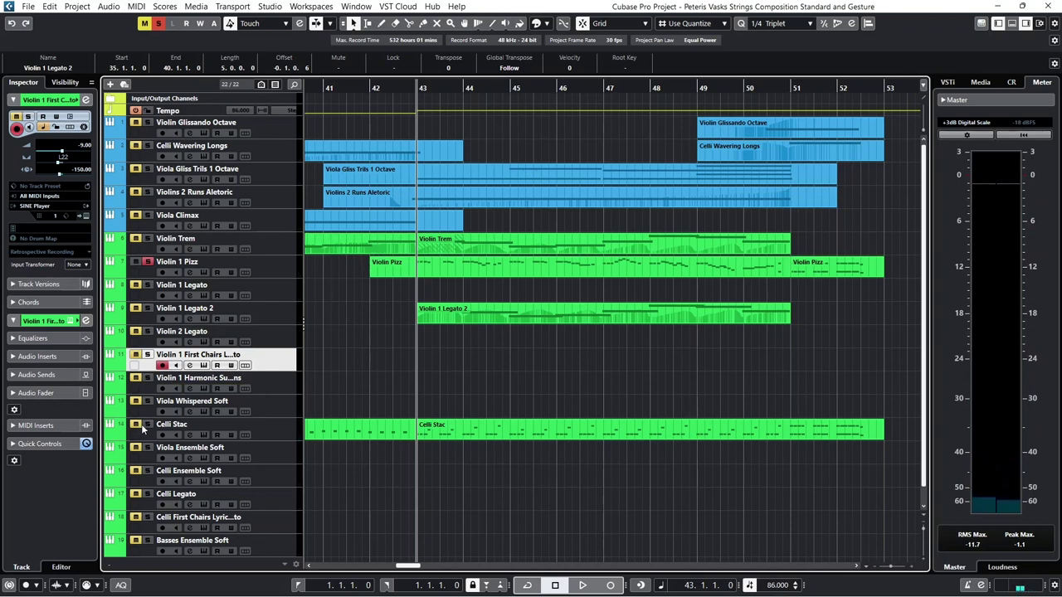
pyautogui.press('space')
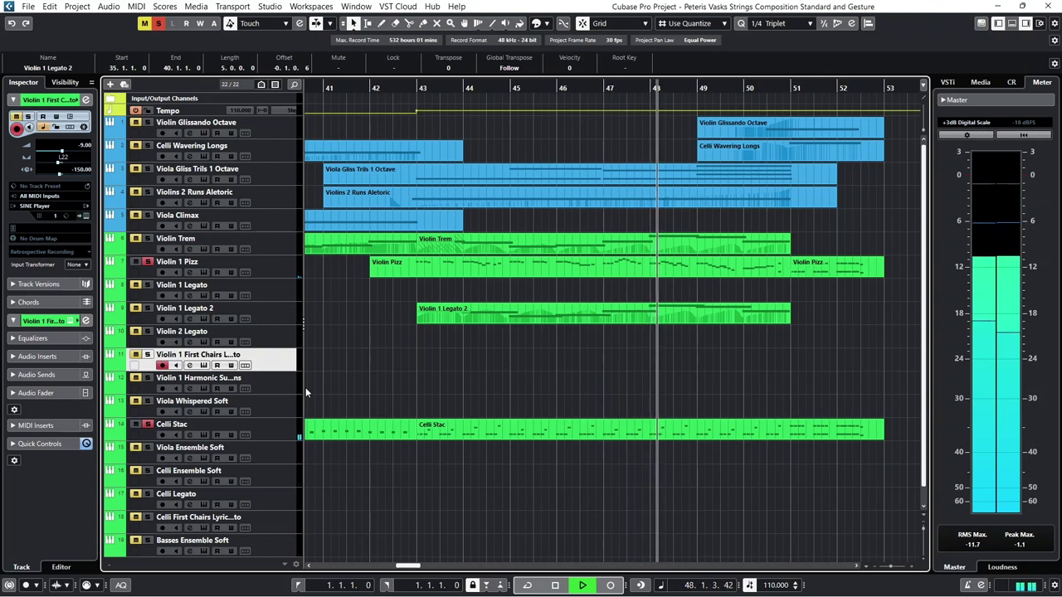
pyautogui.press('space')
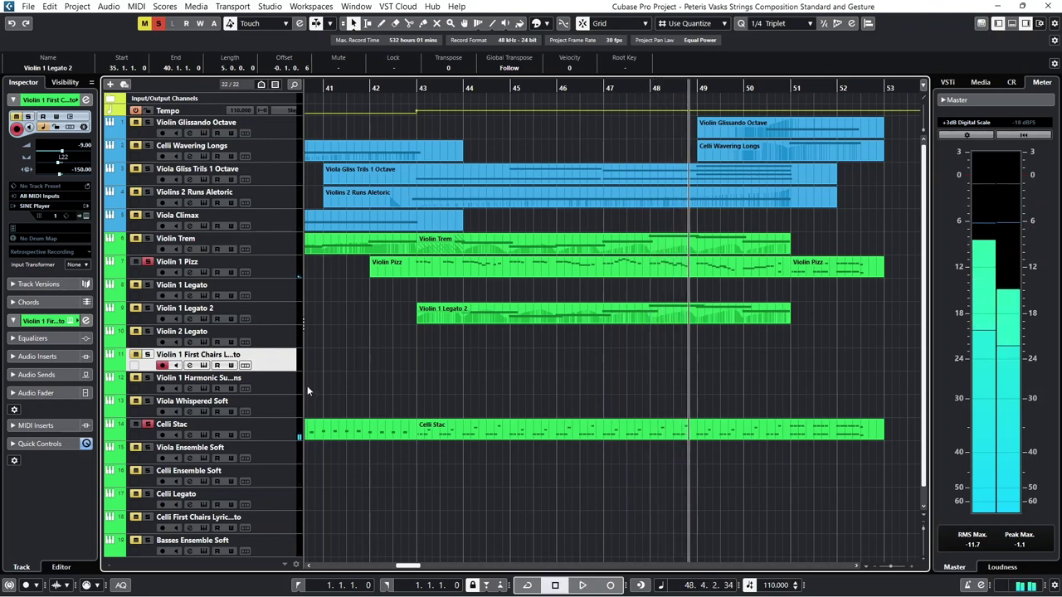
# Step: Play Viola Gliss Trils 1 Octave and Violins 2 Runs Aletoric soloed from bar 43, adding Celli Wavering Longs and Violin Glissando Octave to the solo
pyautogui.click(417, 89)
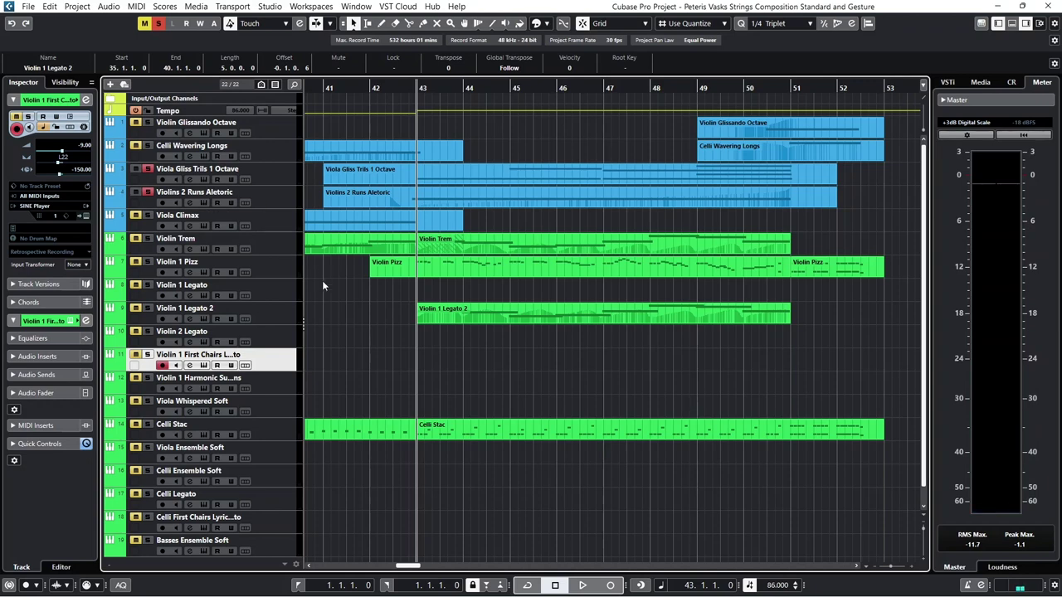
pyautogui.press('space')
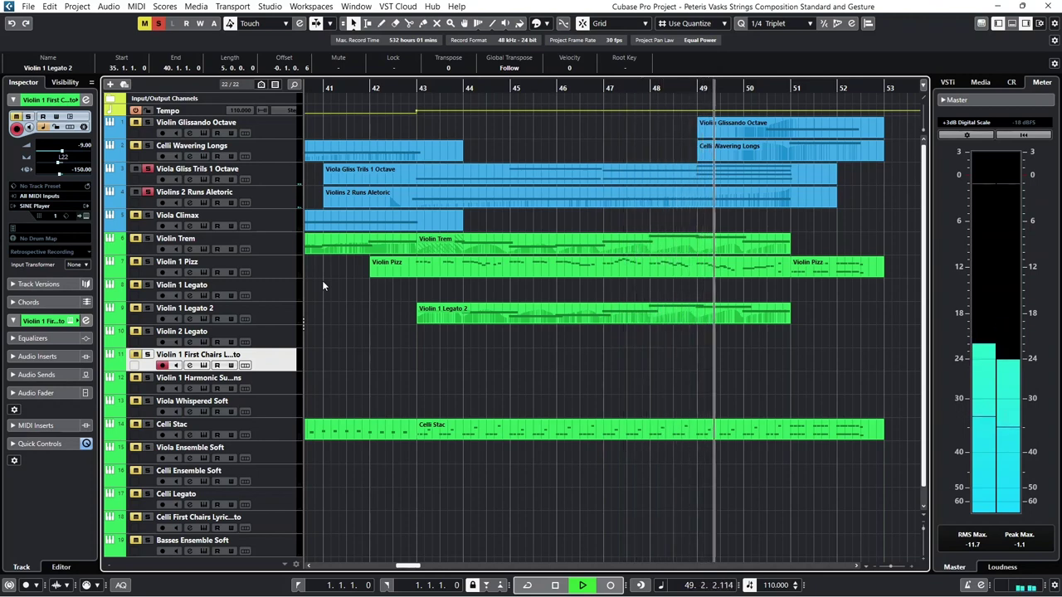
pyautogui.click(148, 145)
pyautogui.click(147, 123)
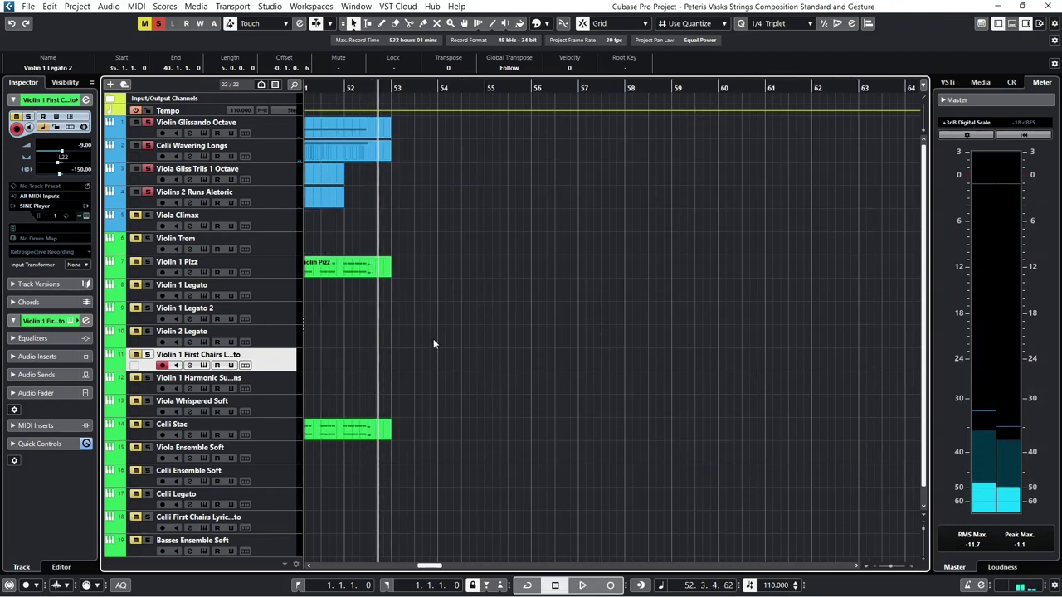
# Step: Clear all solos and play the full arrangement from bar 43
pyautogui.moveTo(397, 87); pyautogui.dragTo(315, 87)
pyautogui.moveTo(380, 87); pyautogui.dragTo(426, 89)
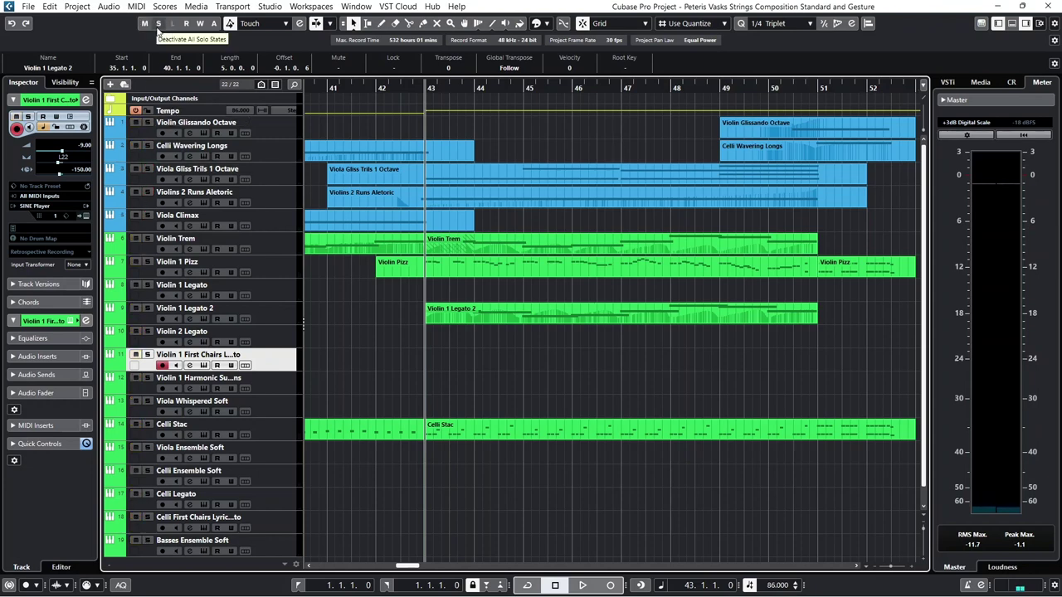
pyautogui.press('space')
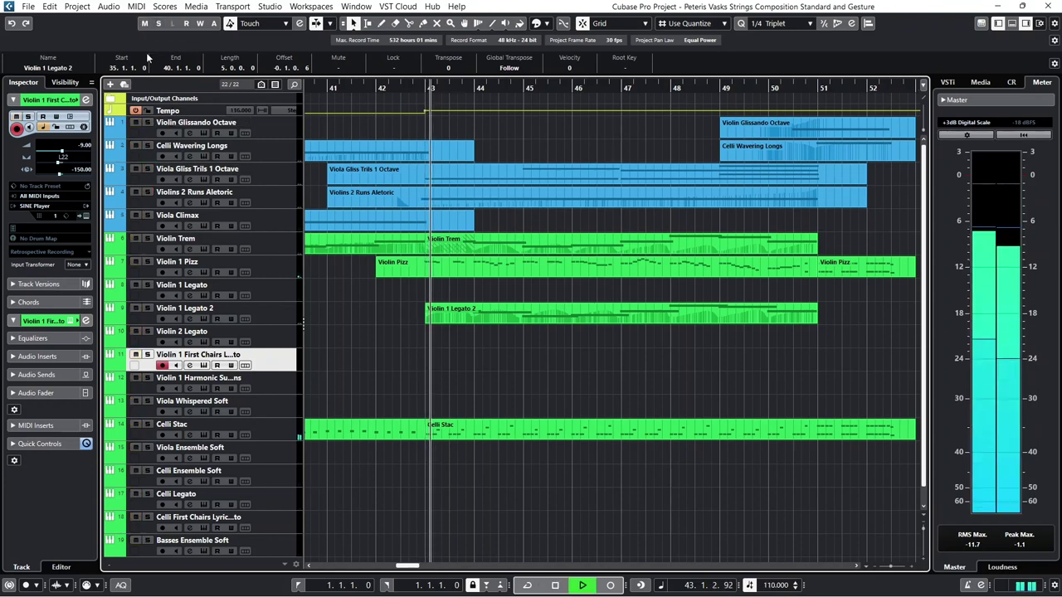
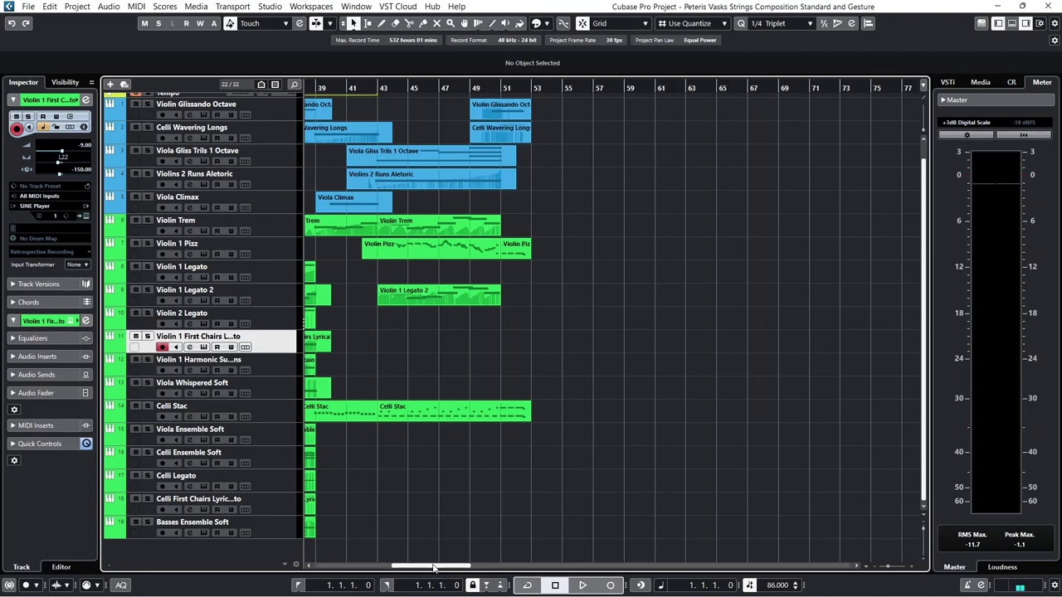
# Step: Review the layout of the whole composition across all tracks, from bar 1 to the last parts
pyautogui.moveTo(433, 568); pyautogui.dragTo(414, 567)
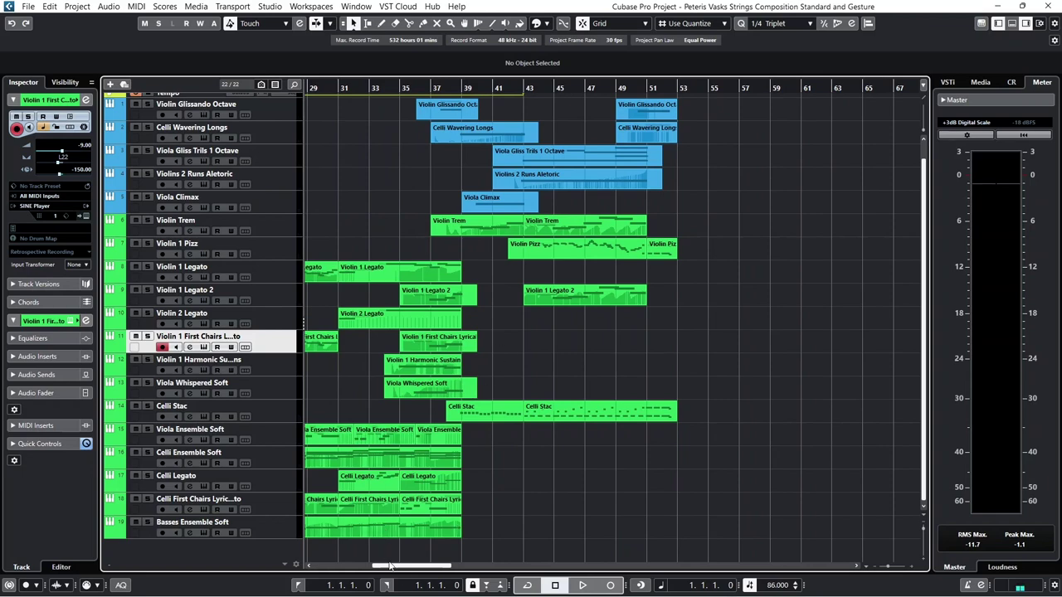
pyautogui.moveTo(405, 569); pyautogui.dragTo(342, 570)
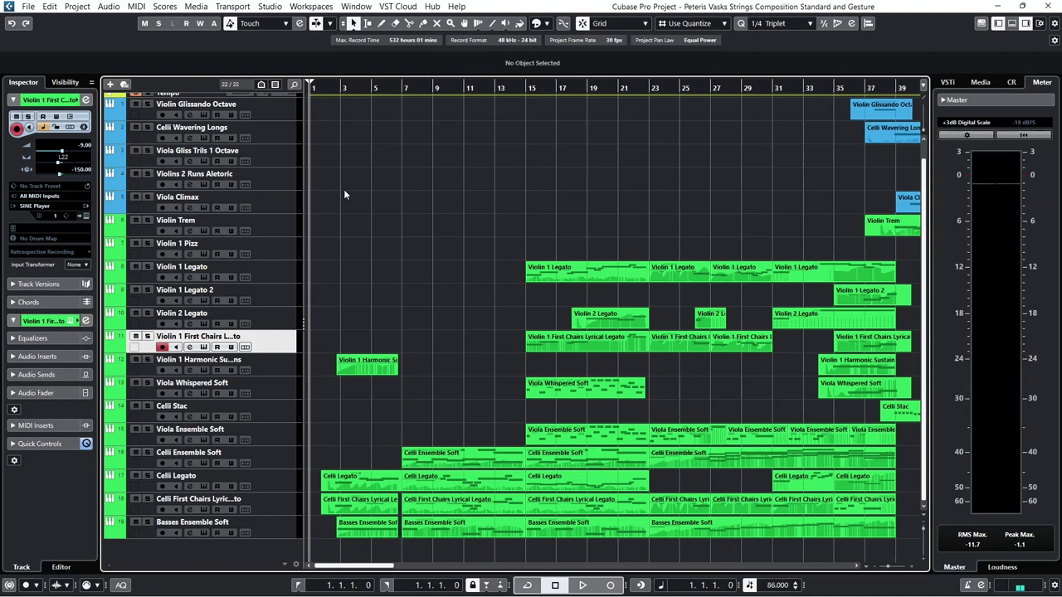
pyautogui.moveTo(470, 88); pyautogui.dragTo(558, 87)
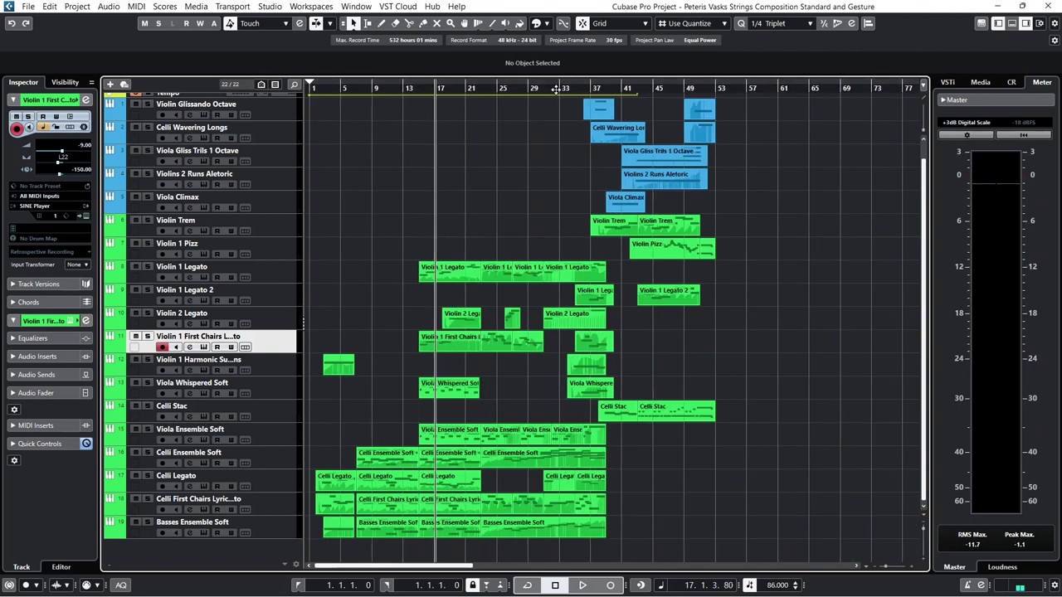